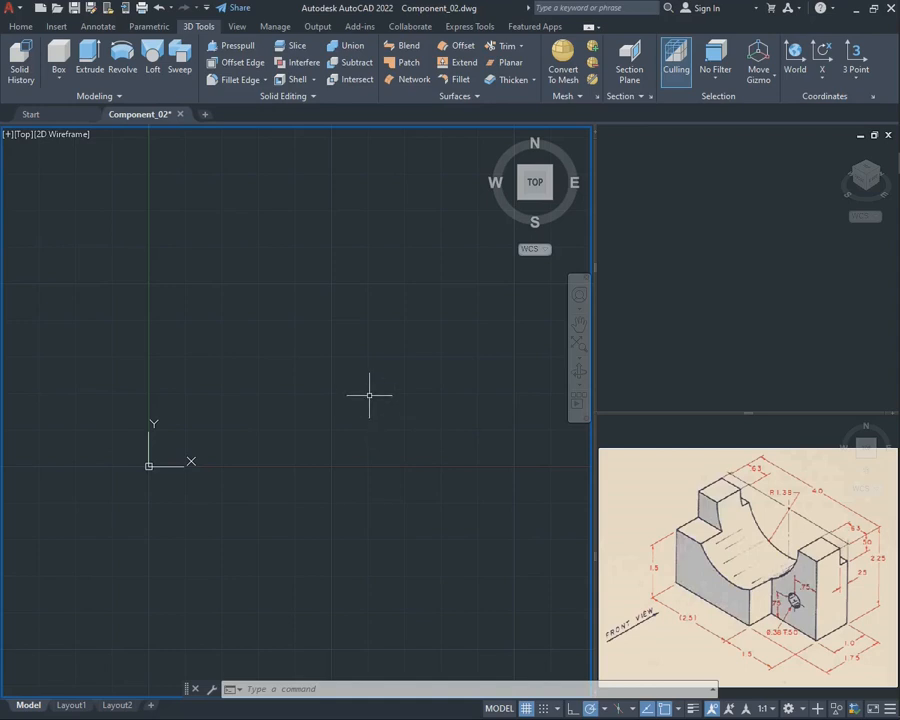
# Step: Draw a horizontal and a vertical construction line through the origin 0,0
pyautogui.write('x')
pyautogui.press('Return')
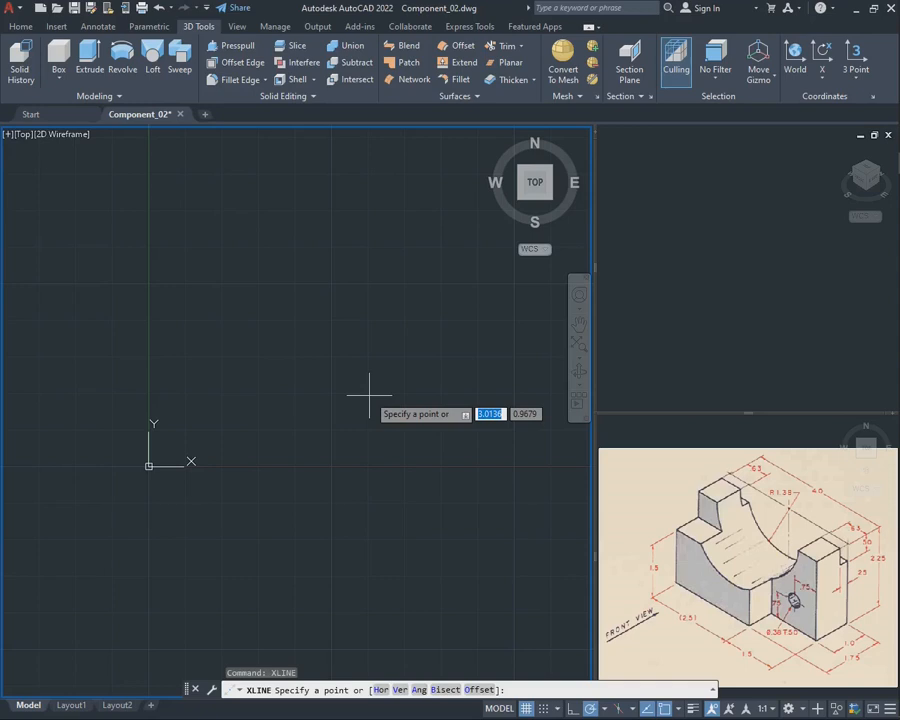
pyautogui.write('0,0')
pyautogui.press('Return')
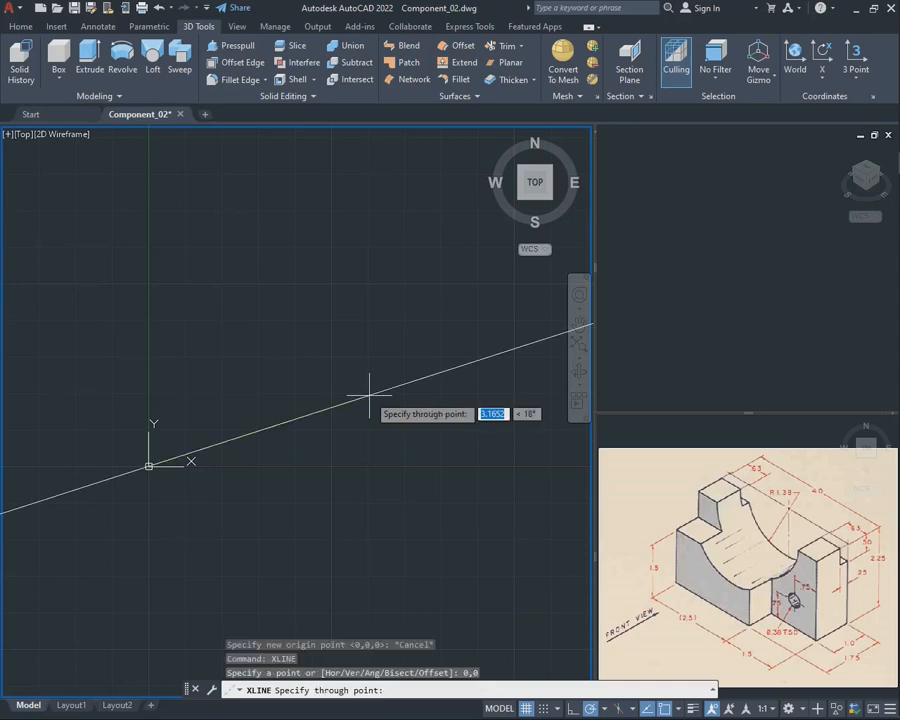
pyautogui.click(397, 467)
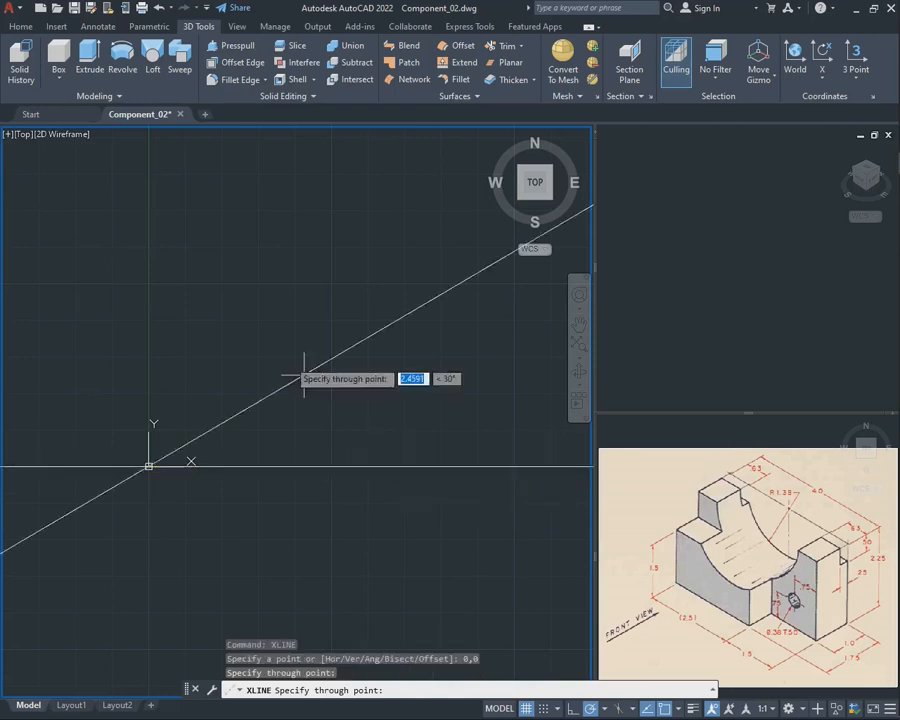
pyautogui.click(149, 236)
pyautogui.press('Escape')
# Step: Offset the vertical construction line by 4 in the positive X direction
pyautogui.write('of')
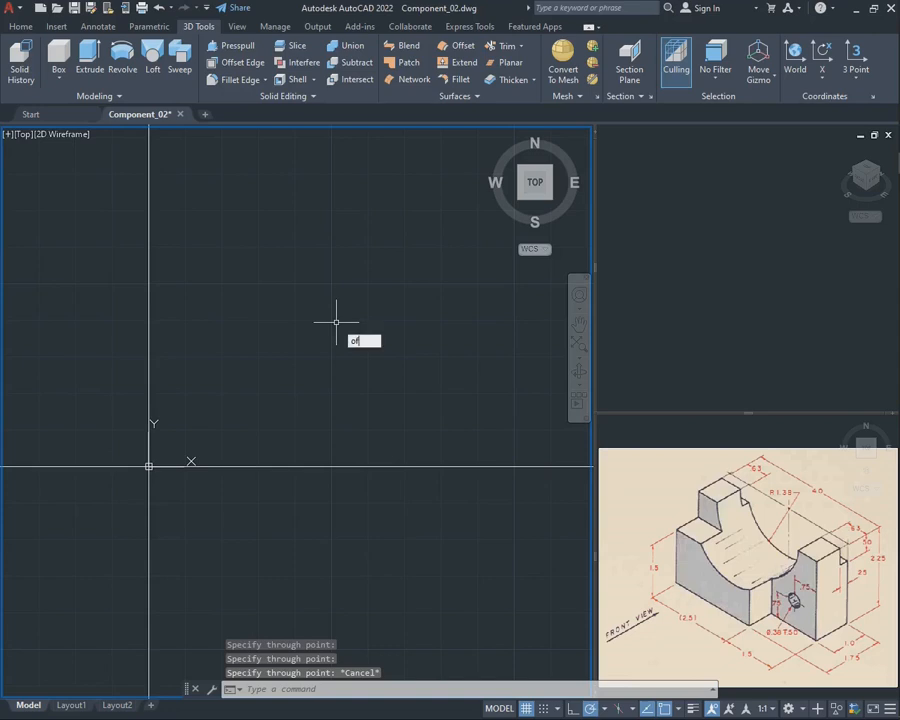
pyautogui.write('fset')
pyautogui.press('Return')
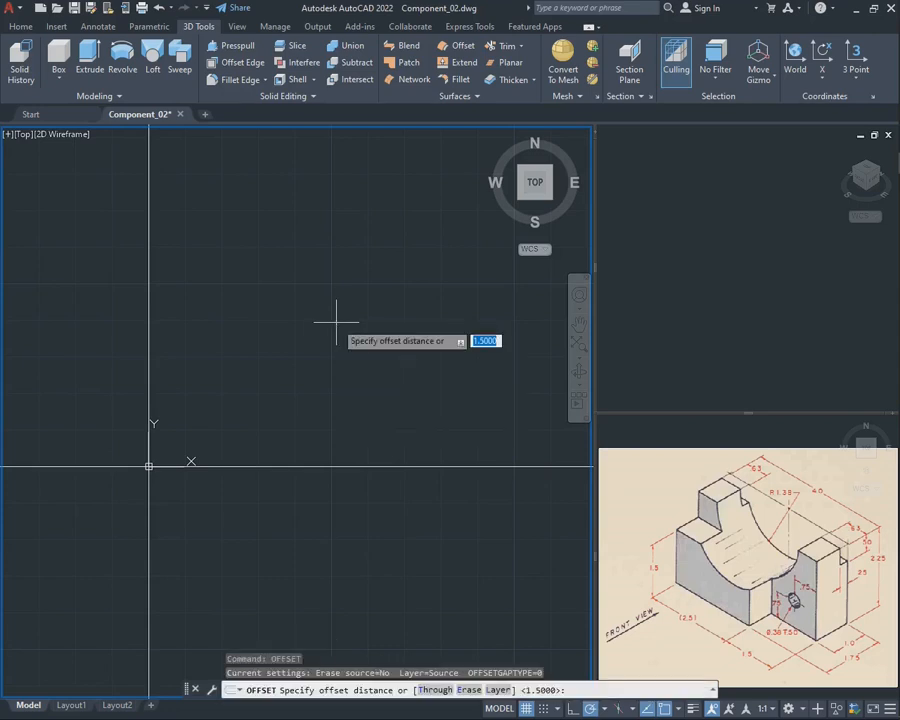
pyautogui.write('4')
pyautogui.press('Return')
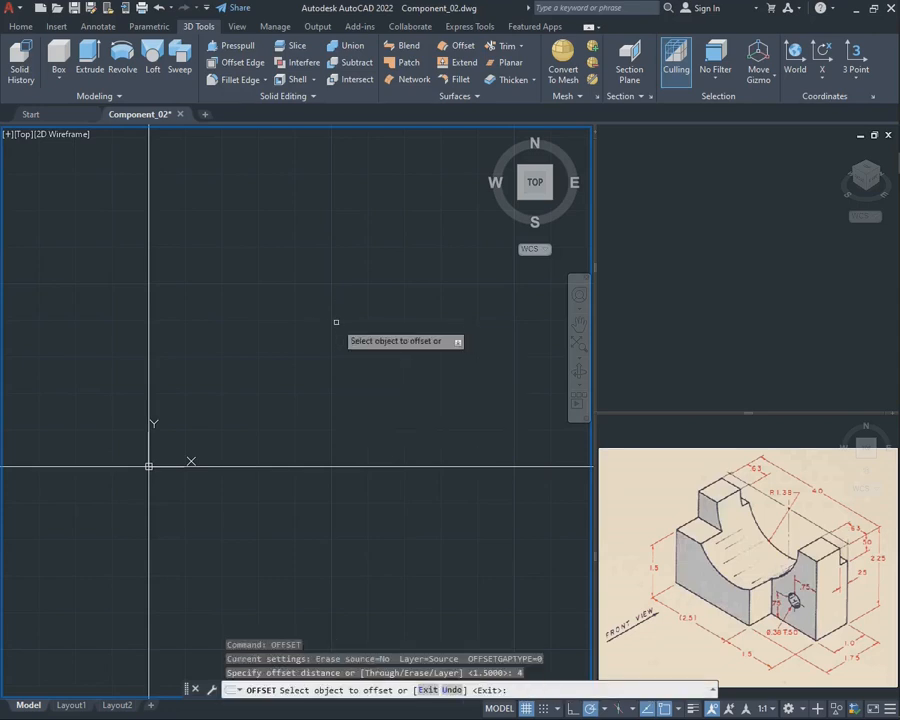
pyautogui.click(150, 289)
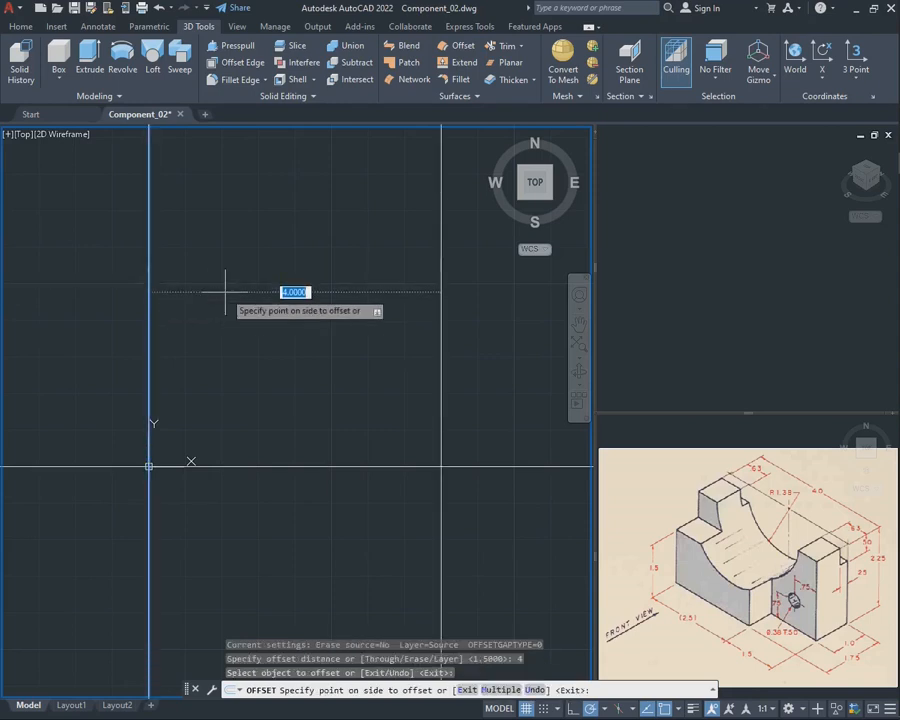
pyautogui.click(341, 325)
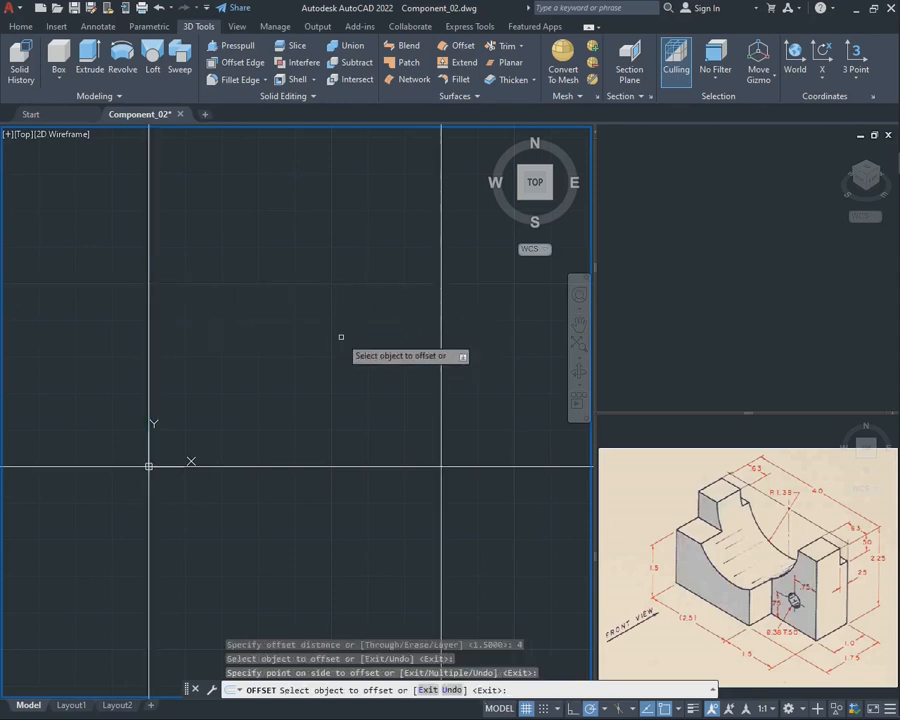
pyautogui.press('Escape')
# Step: Offset the horizontal construction line by 1.75 in the positive Y direction
pyautogui.write('offset')
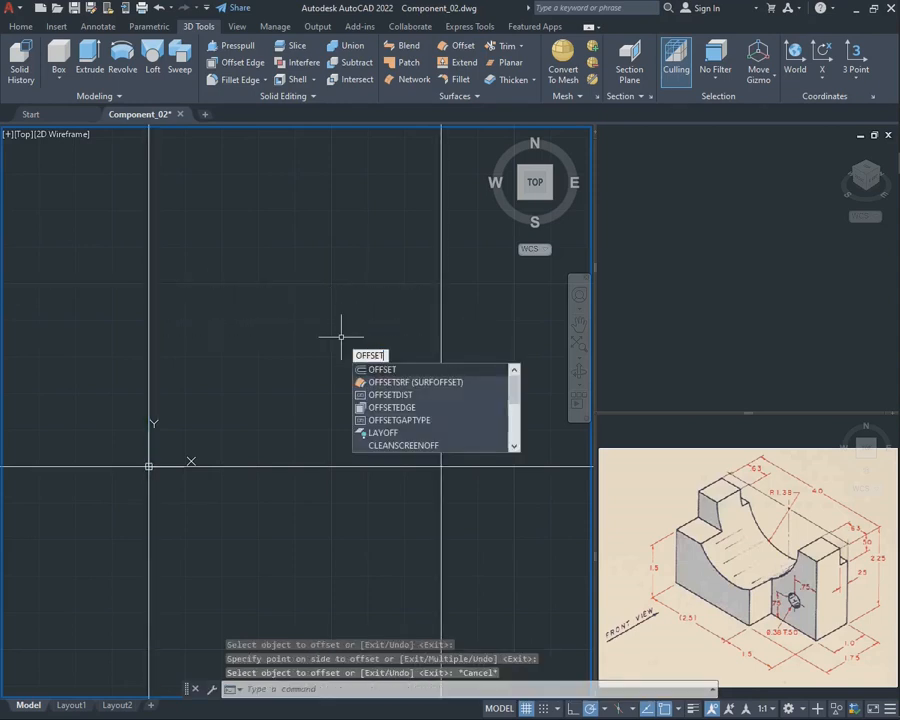
pyautogui.press('Return')
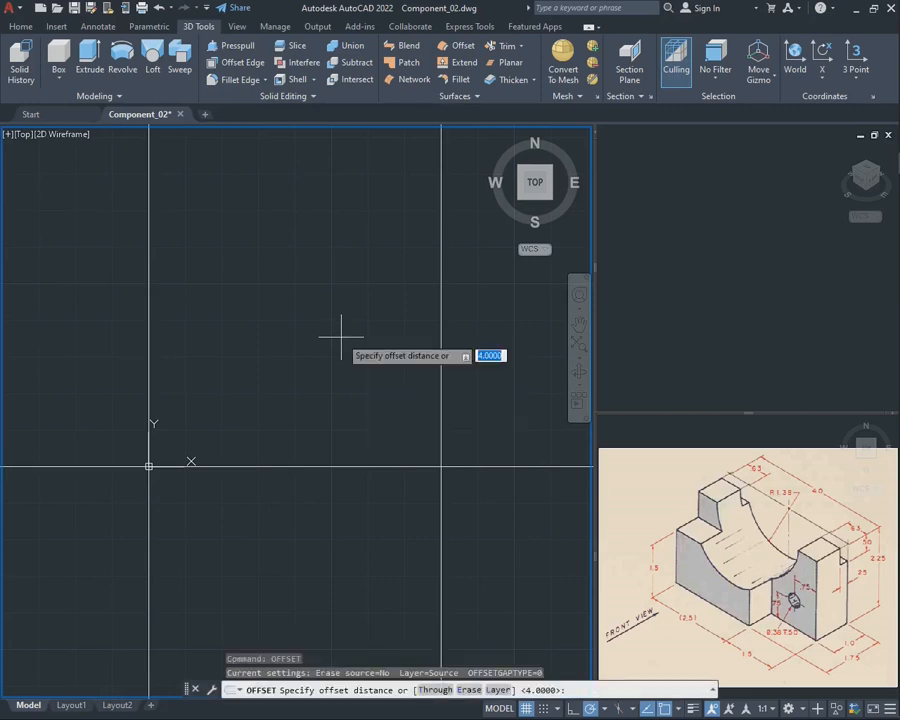
pyautogui.write('1.75')
pyautogui.press('Return')
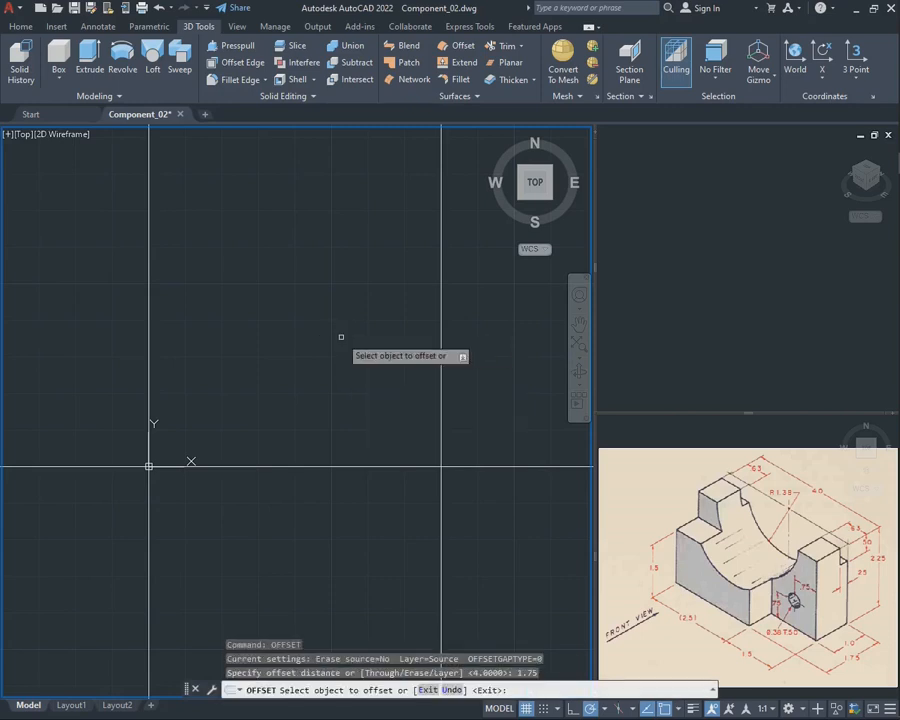
pyautogui.click(310, 466)
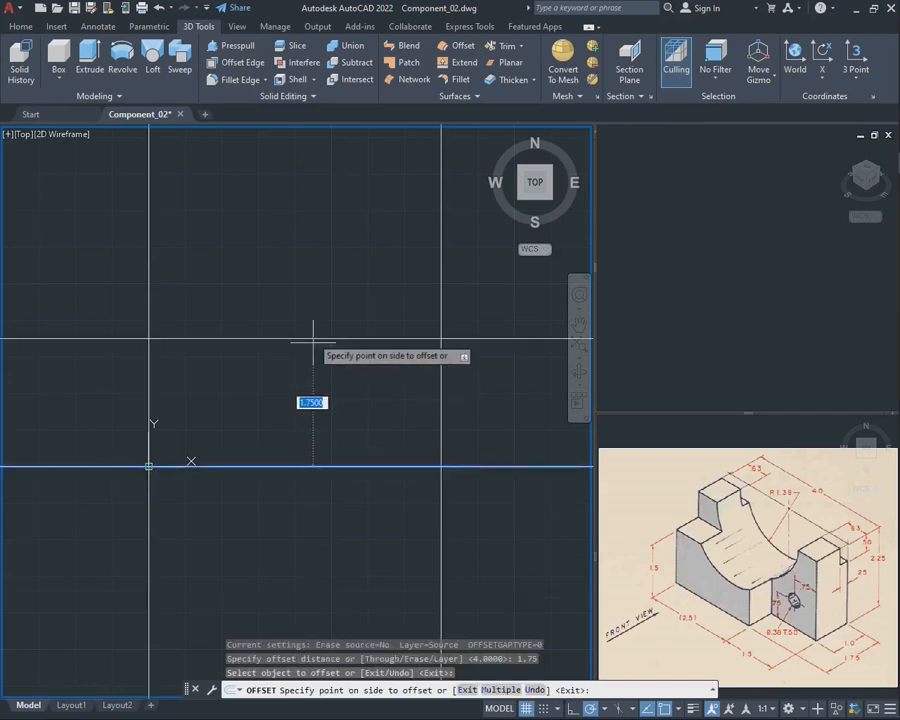
pyautogui.click(305, 288)
pyautogui.press('Escape')
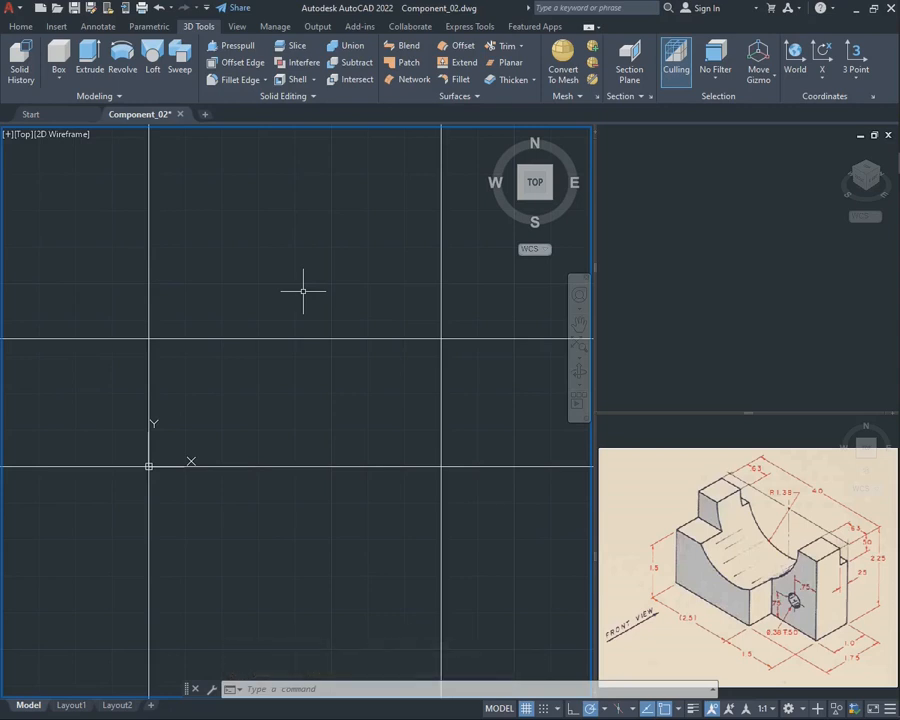
# Step: Trim the construction lines outside their intersections to leave a closed 4 by 1.75 rectangle
pyautogui.write('c')
pyautogui.write('rim')
pyautogui.press('Return')
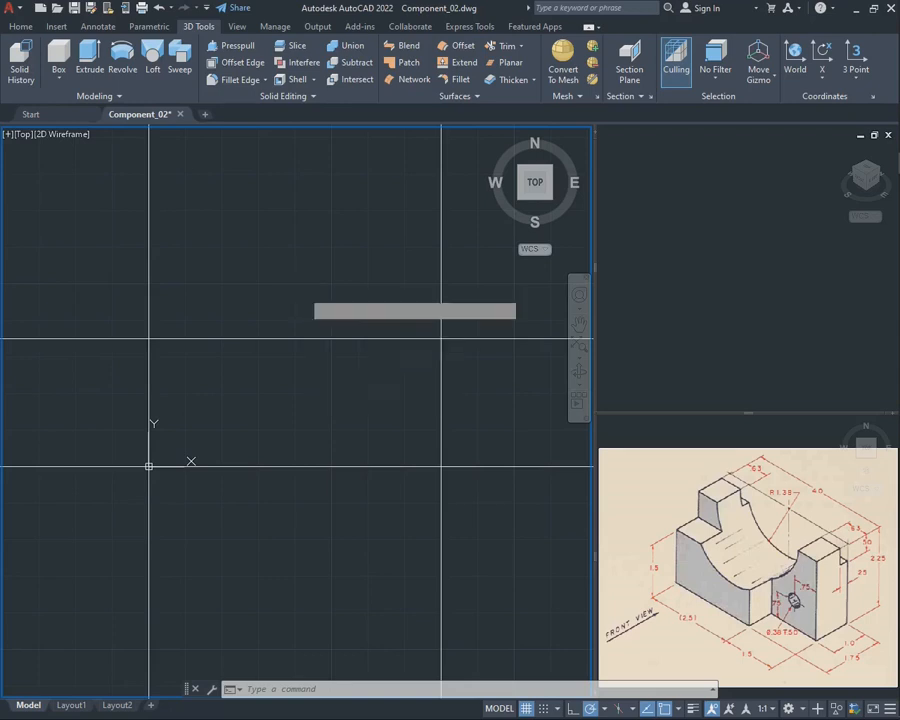
pyautogui.moveTo(274, 254)
pyautogui.mouseDown()
pyautogui.moveTo(76, 313)
pyautogui.moveTo(151, 579)
pyautogui.moveTo(526, 526)
pyautogui.moveTo(426, 251)
pyautogui.moveTo(352, 268)
pyautogui.mouseUp()
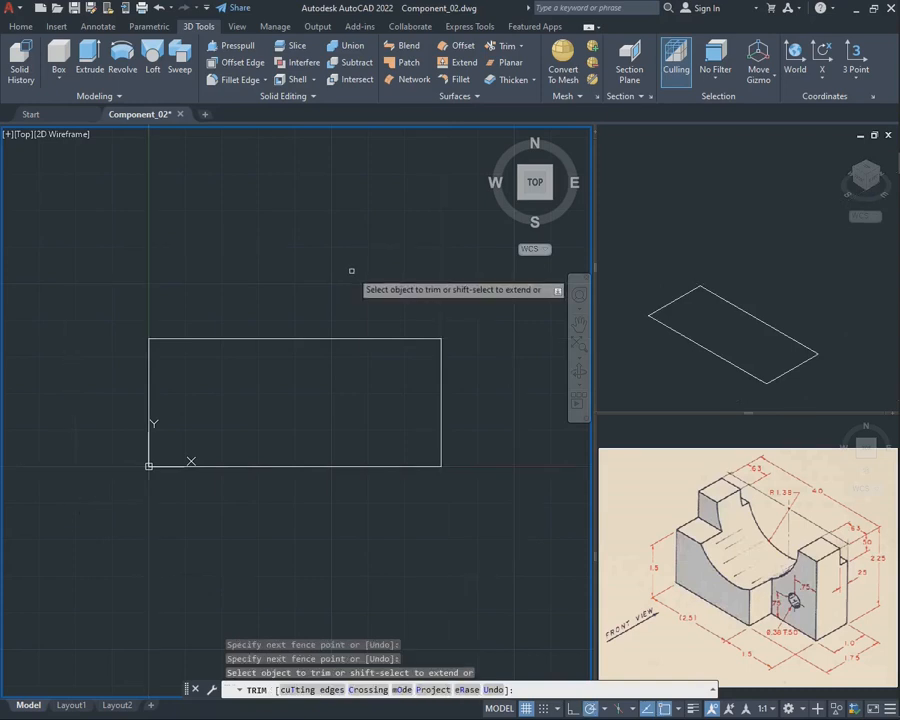
pyautogui.press('Escape')
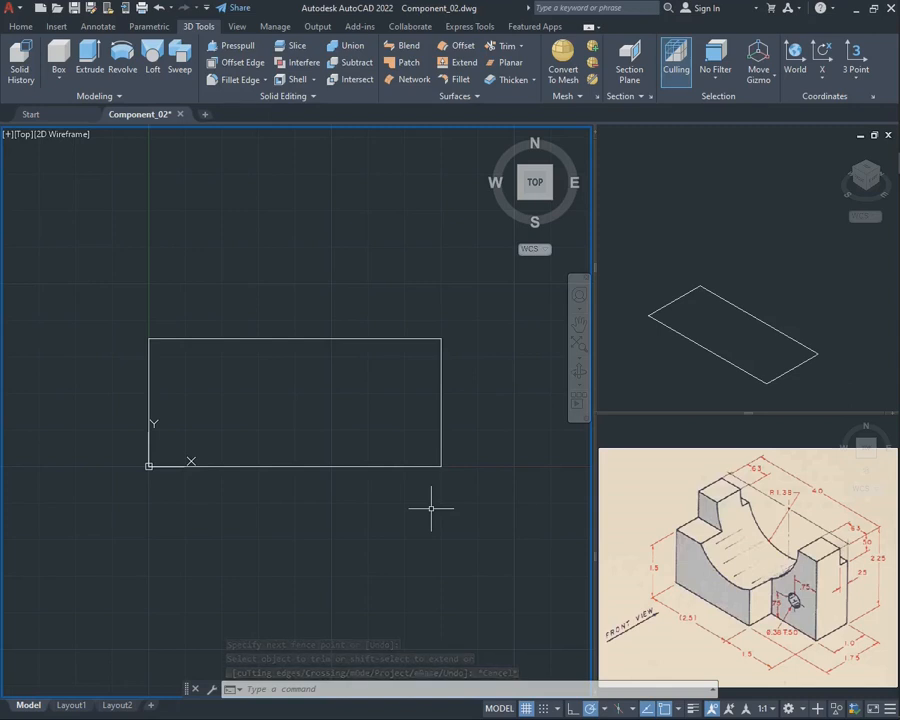
# Step: Offset the rectangle's upper long edge by 1 toward the inside of the rectangle
pyautogui.write('OFFSET')
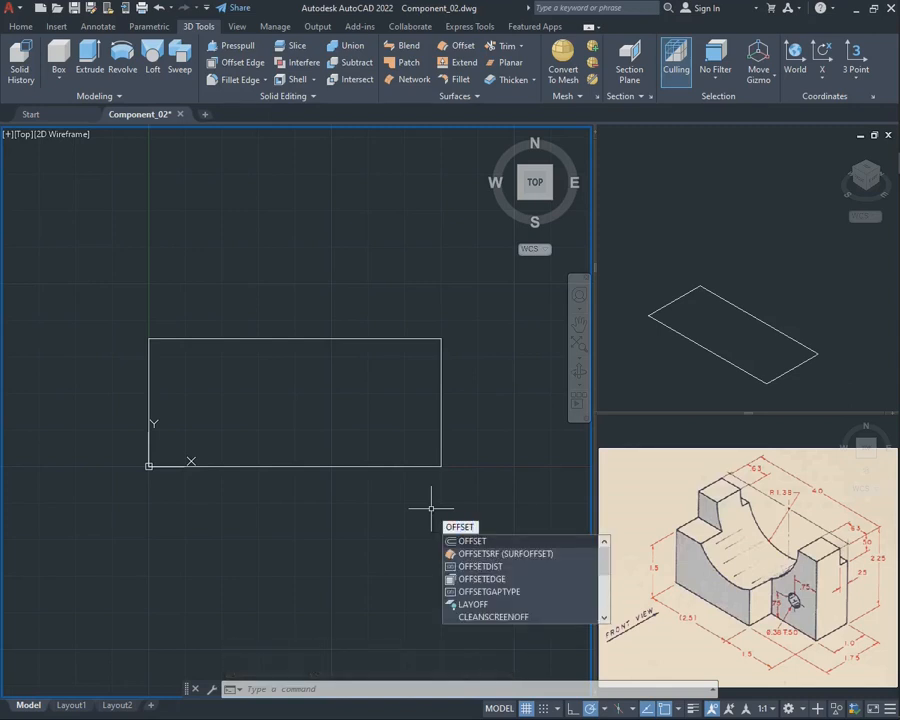
pyautogui.press('Return')
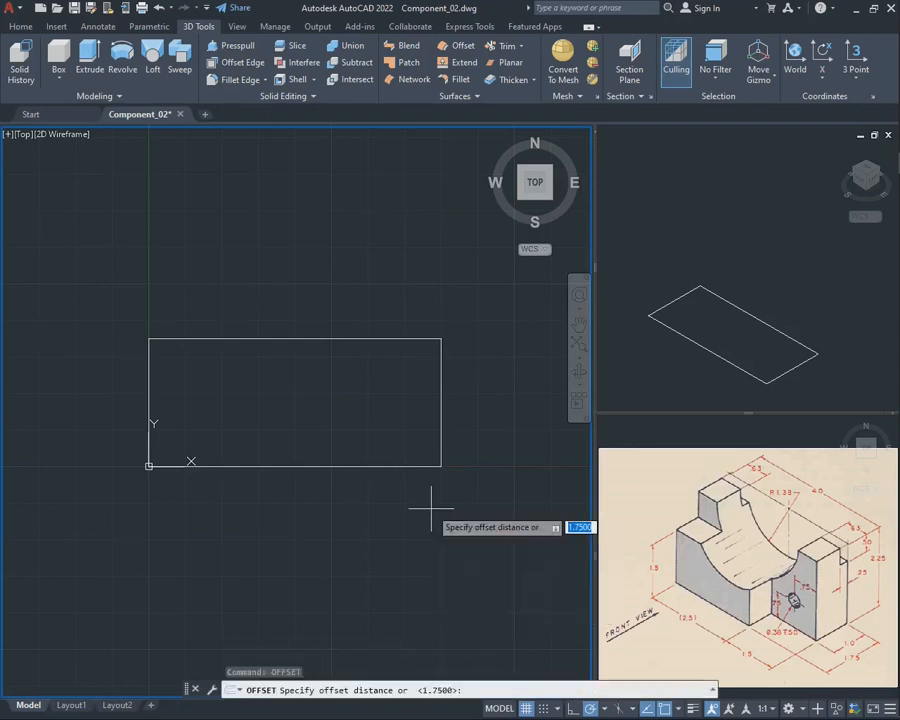
pyautogui.write('1')
pyautogui.press('Return')
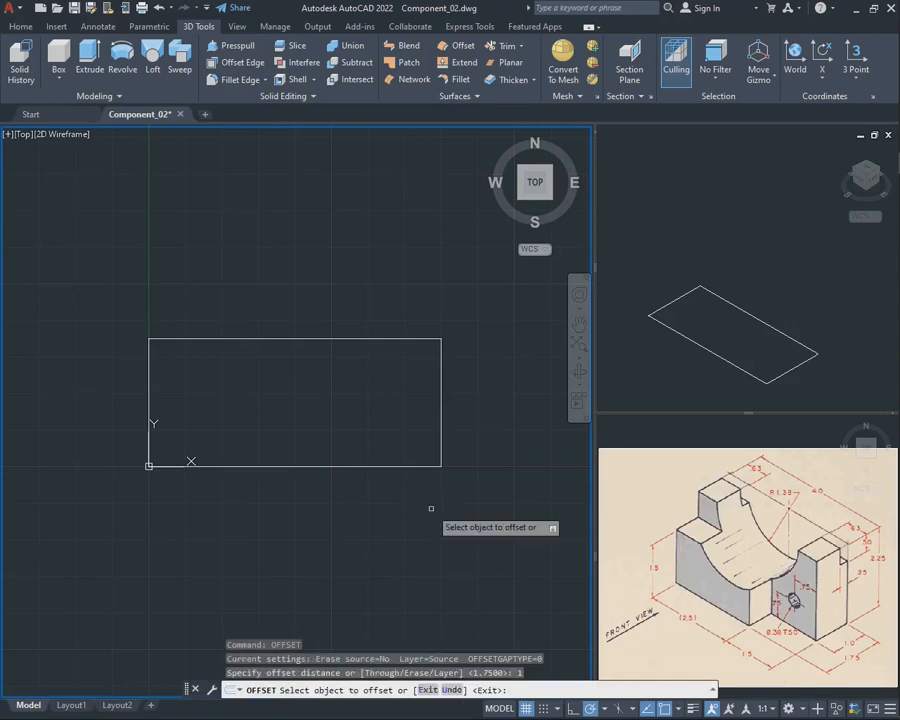
pyautogui.click(306, 338)
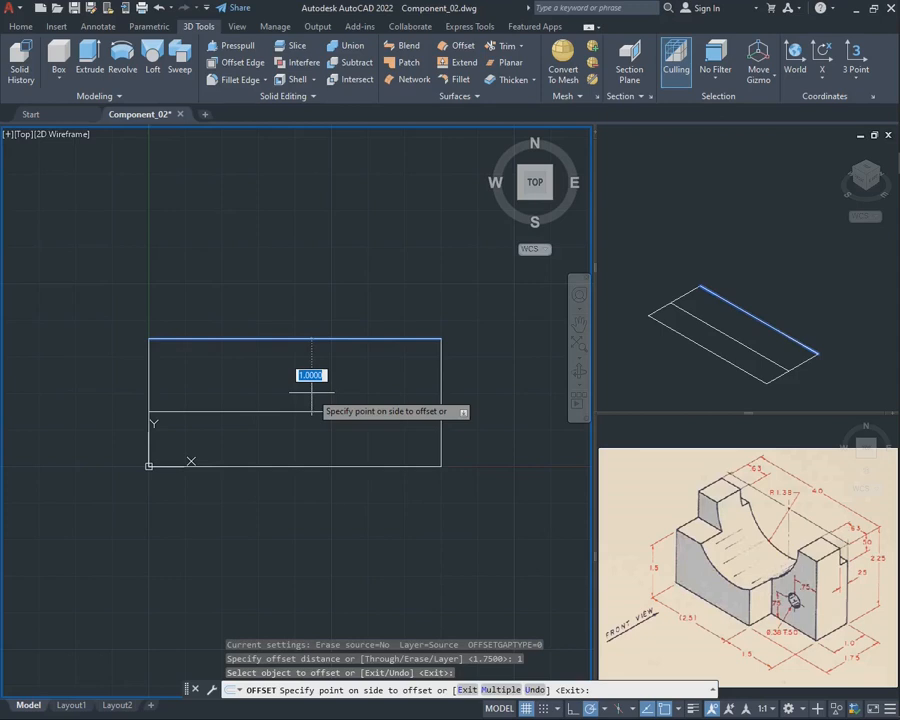
pyautogui.click(312, 423)
pyautogui.press('Escape')
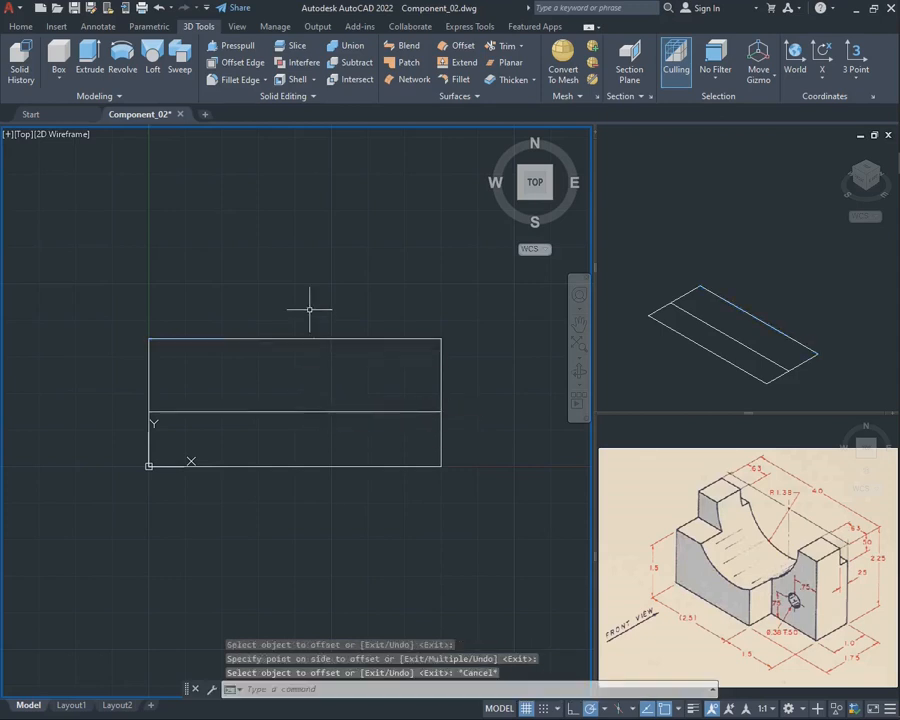
# Step: Offset the rectangle's right edge by 1.5 toward the inside of the rectangle
pyautogui.write('offset')
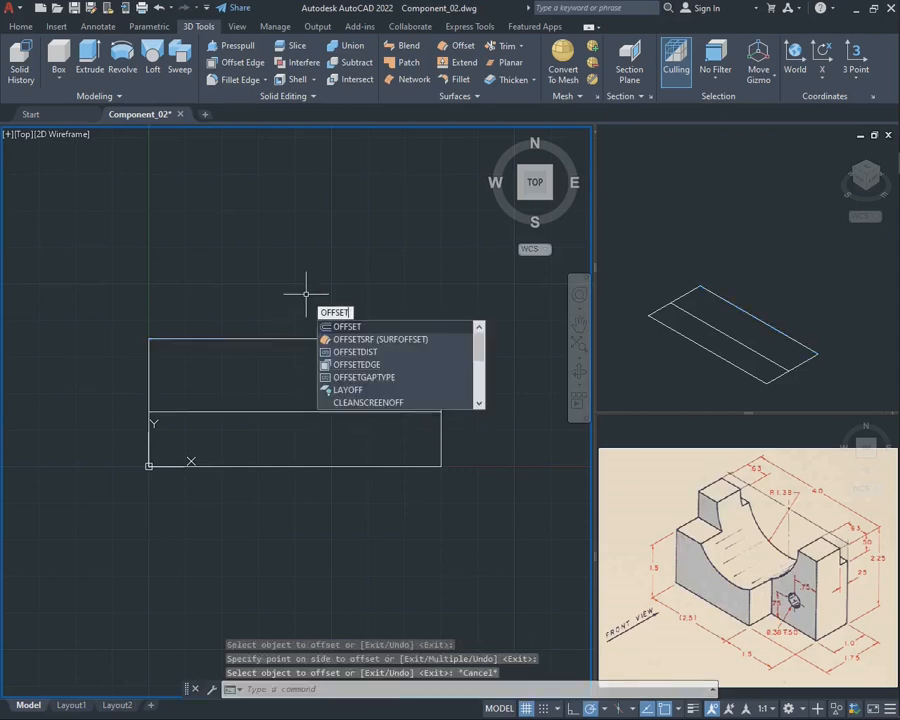
pyautogui.press('Return')
pyautogui.write('1')
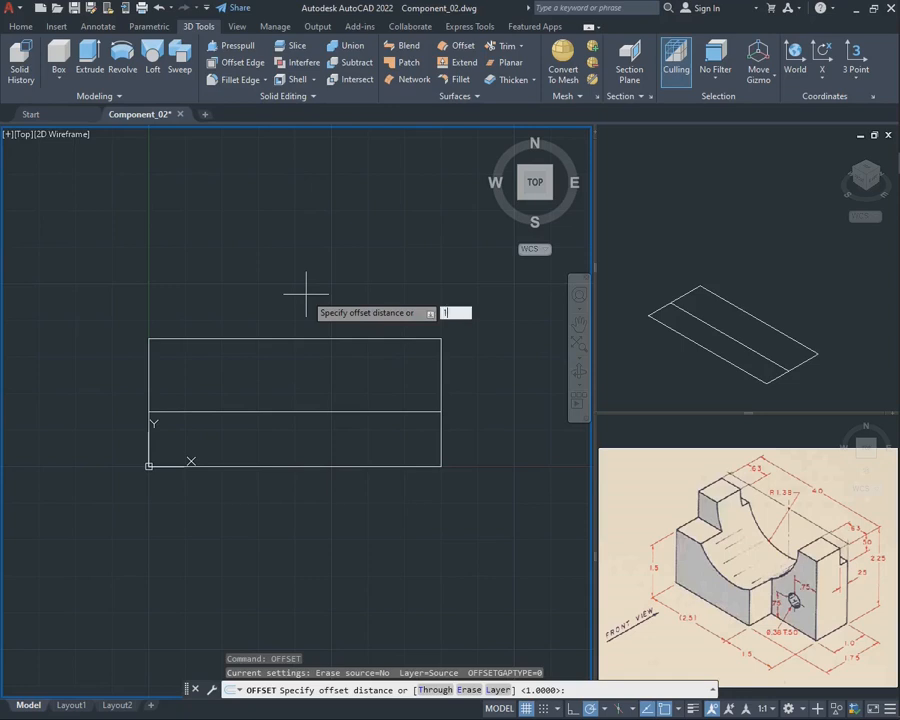
pyautogui.write('.5')
pyautogui.press('Return')
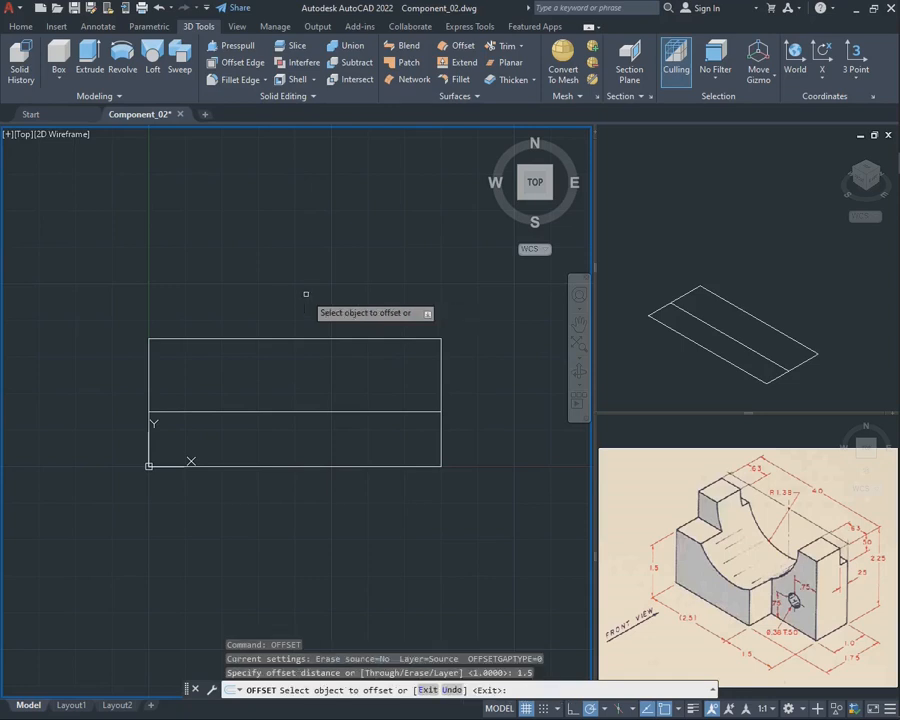
pyautogui.click(441, 400)
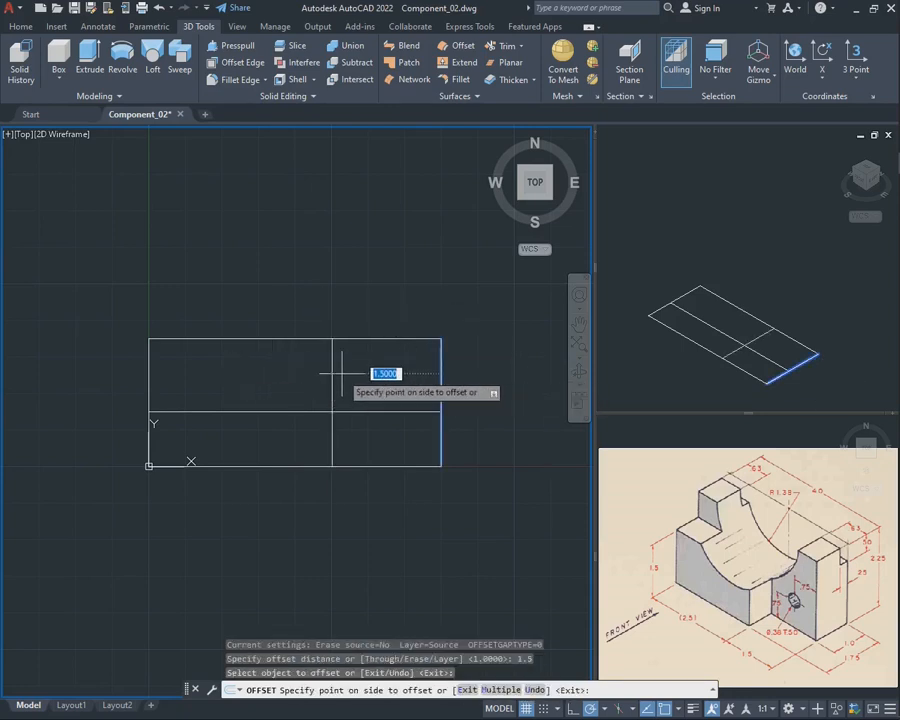
pyautogui.click(311, 383)
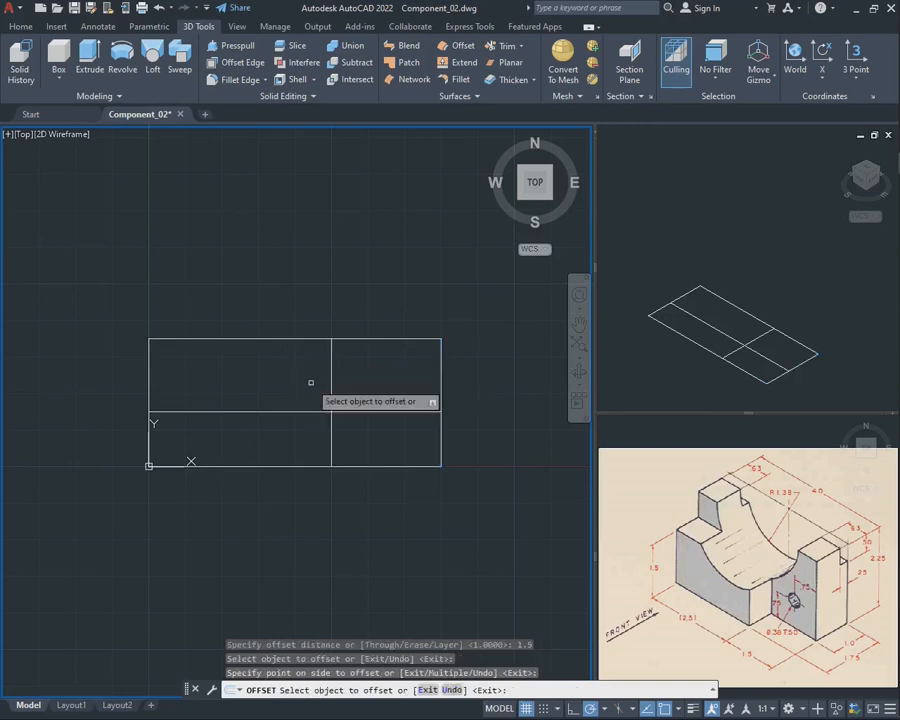
pyautogui.press('Escape')
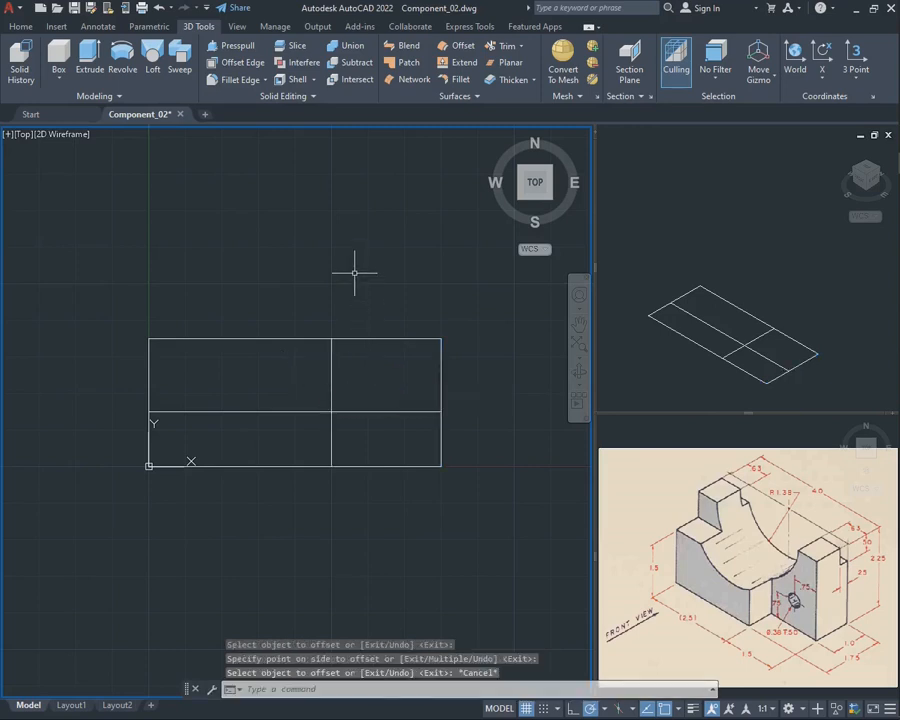
# Step: Trim away the lower-right corner and the divider in the upper strip, leaving a stepped footprint with two areas
pyautogui.write('t')
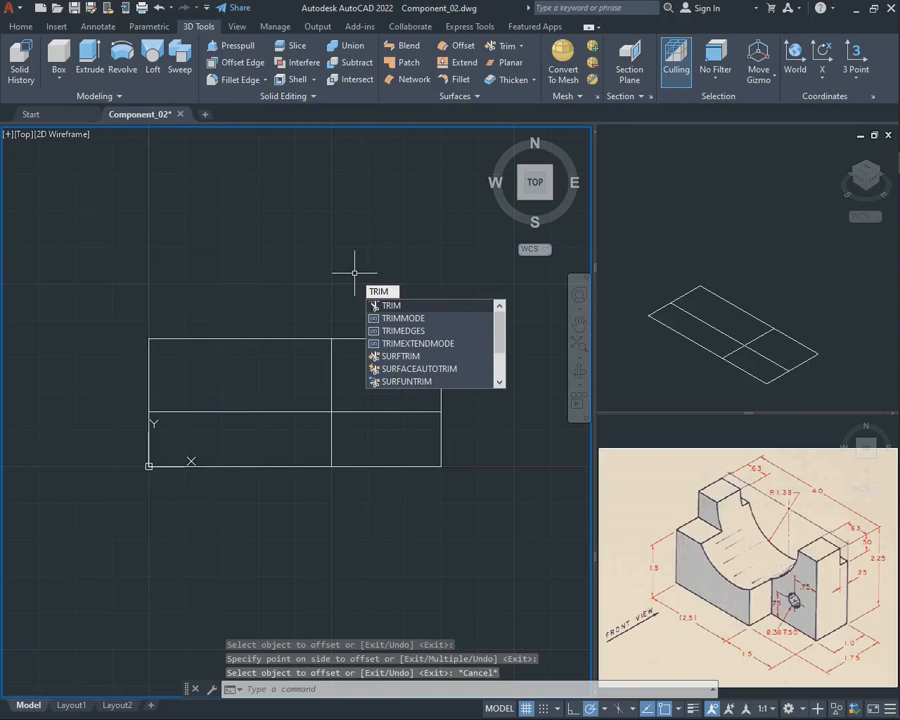
pyautogui.press('Return')
pyautogui.moveTo(473, 497)
pyautogui.mouseDown()
pyautogui.moveTo(444, 452)
pyautogui.moveTo(381, 482)
pyautogui.moveTo(372, 440)
pyautogui.mouseUp()
pyautogui.moveTo(362, 374)
pyautogui.mouseDown()
pyautogui.moveTo(287, 348)
pyautogui.moveTo(308, 379)
pyautogui.mouseUp()
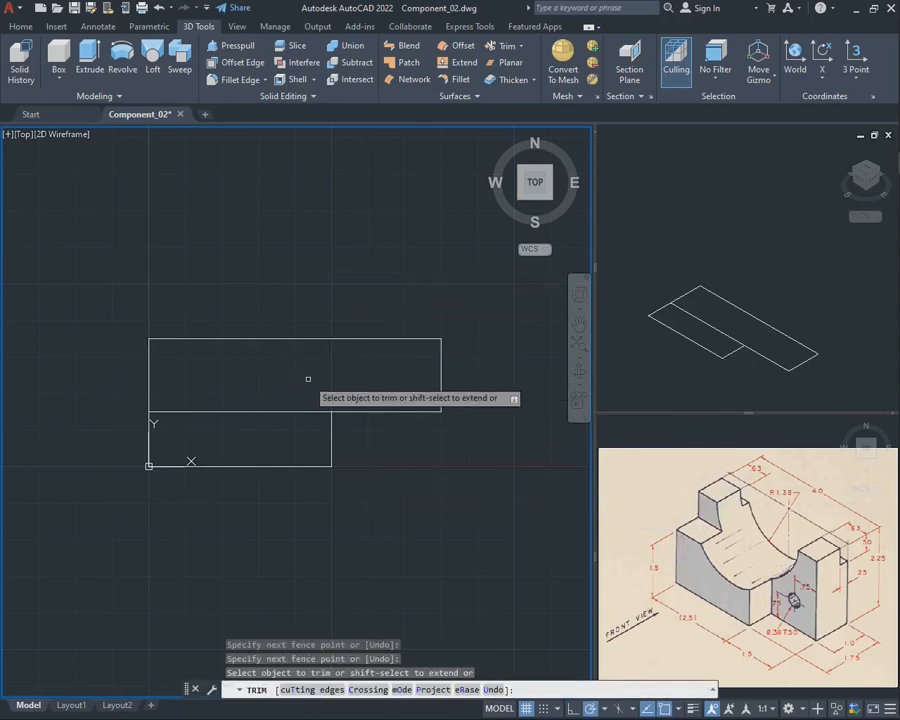
pyautogui.press('Escape')
pyautogui.click(498, 527)
pyautogui.click(117, 263)
pyautogui.press('Escape')
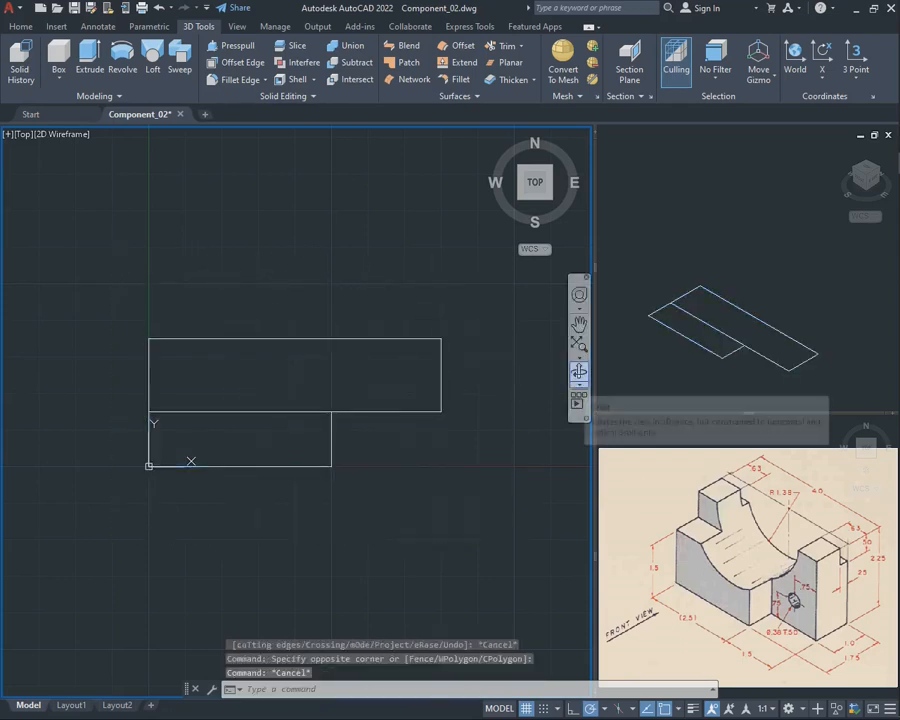
# Step: Presspull the 4 by 1 rear area of the footprint to a height of 2.25
pyautogui.click(579, 372)
pyautogui.moveTo(400, 480); pyautogui.dragTo(263, 325)
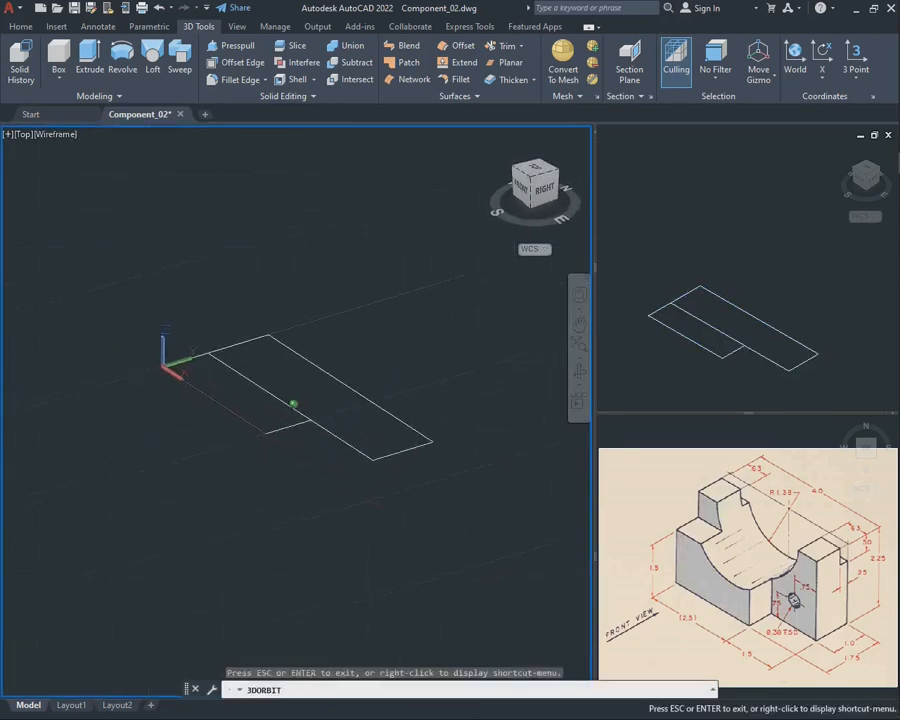
pyautogui.moveTo(293, 404); pyautogui.dragTo(302, 322)
pyautogui.press('Escape')
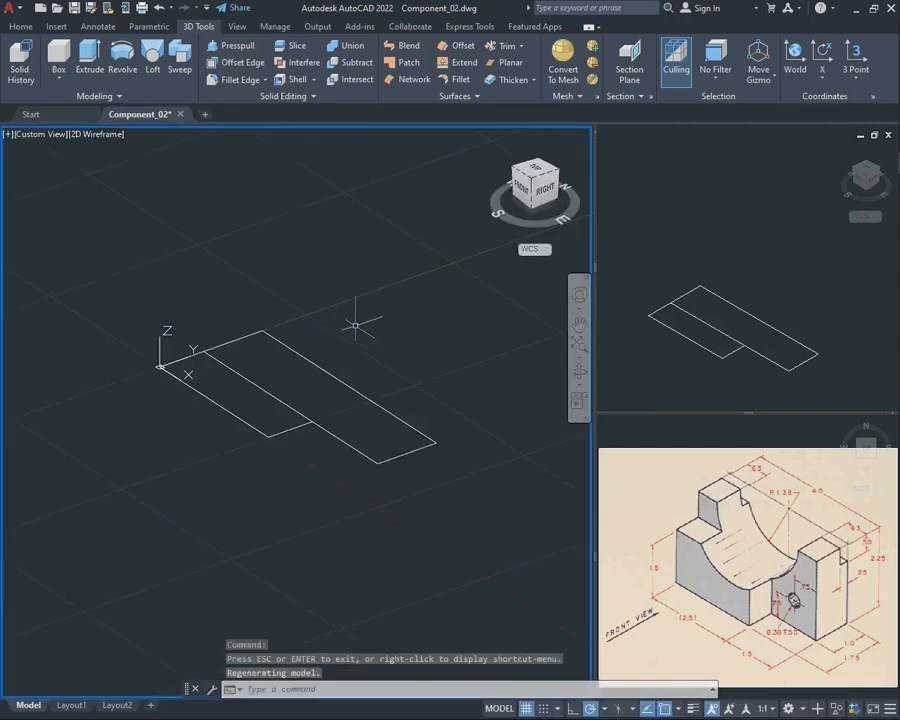
pyautogui.write('press')
pyautogui.press('Return')
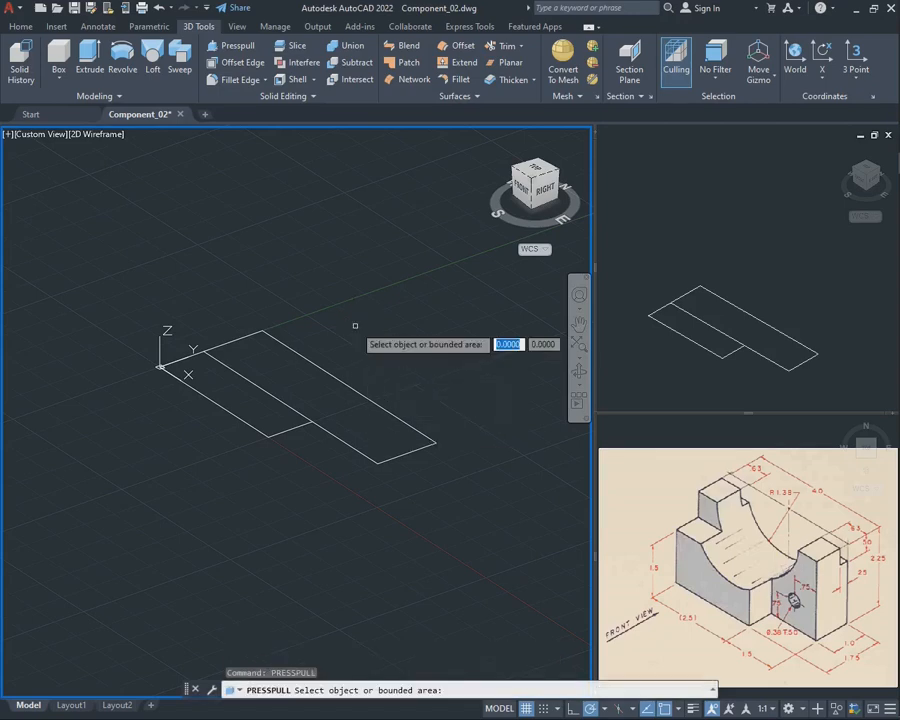
pyautogui.click(320, 395)
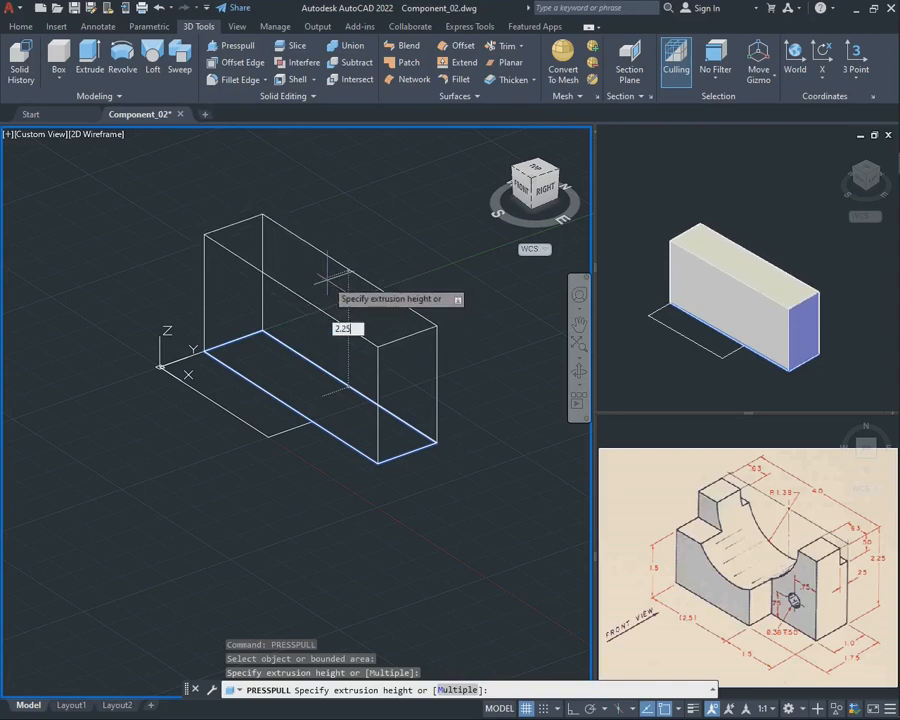
pyautogui.press('Return')
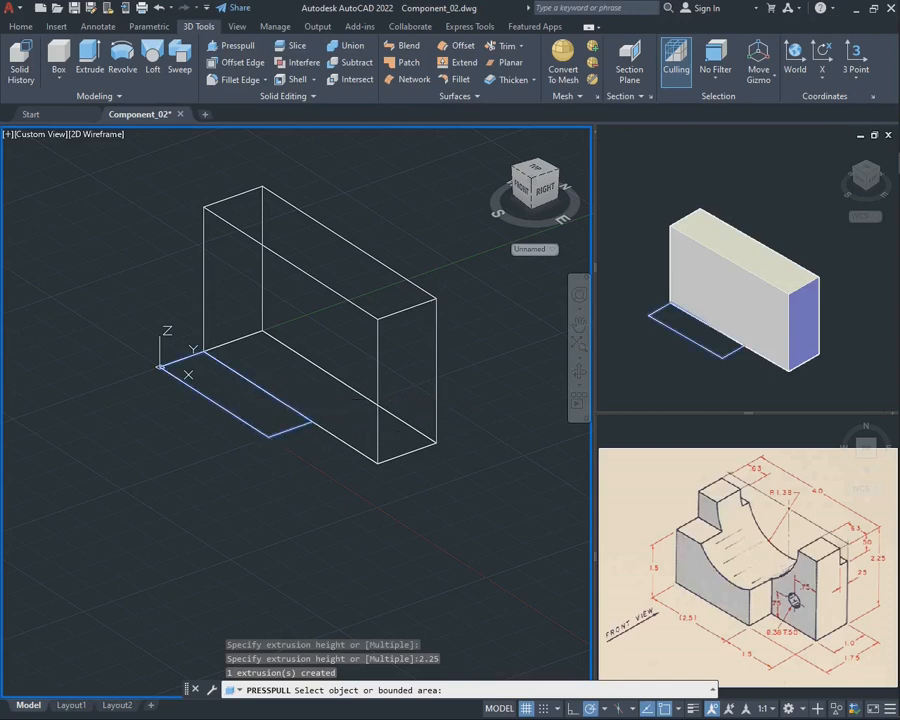
# Step: Presspull the smaller front area of the footprint to a height of 1.5
pyautogui.click(222, 384)
pyautogui.write('1')
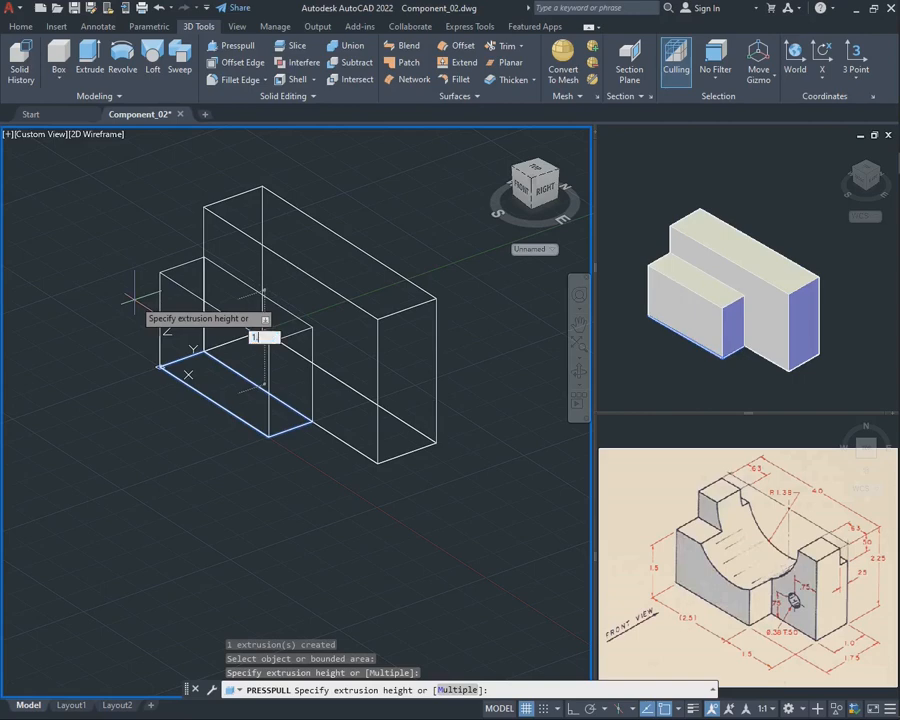
pyautogui.write('.5')
pyautogui.press('Return')
pyautogui.press('Return')
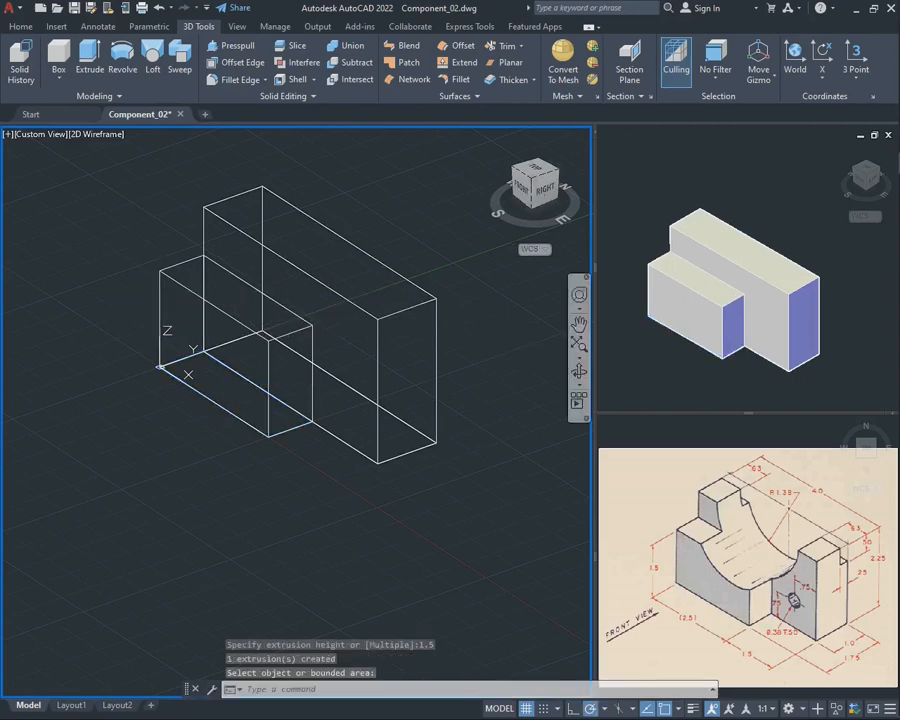
# Step: Align the UCS with the top face of the tall rear block
pyautogui.click(579, 322)
pyautogui.moveTo(333, 223); pyautogui.dragTo(330, 292)
pyautogui.press('Escape')
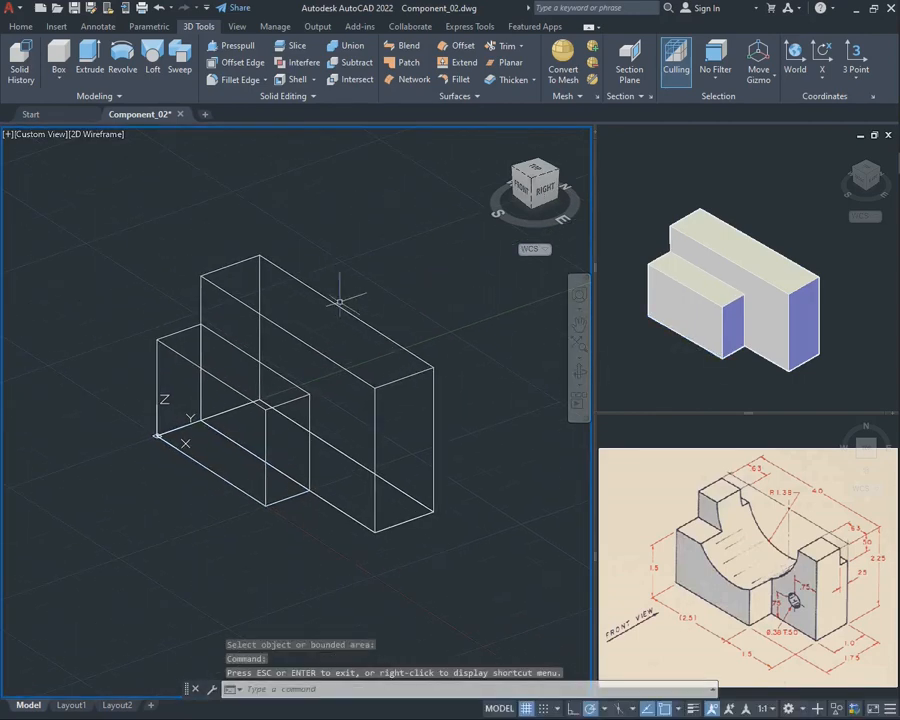
pyautogui.click(579, 371)
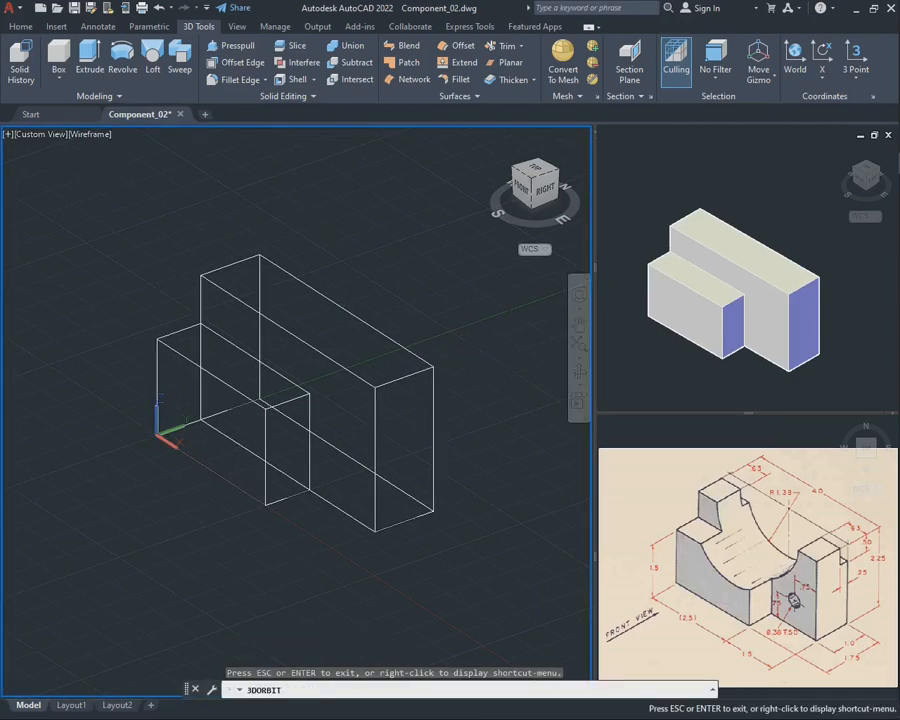
pyautogui.moveTo(466, 516); pyautogui.dragTo(348, 549)
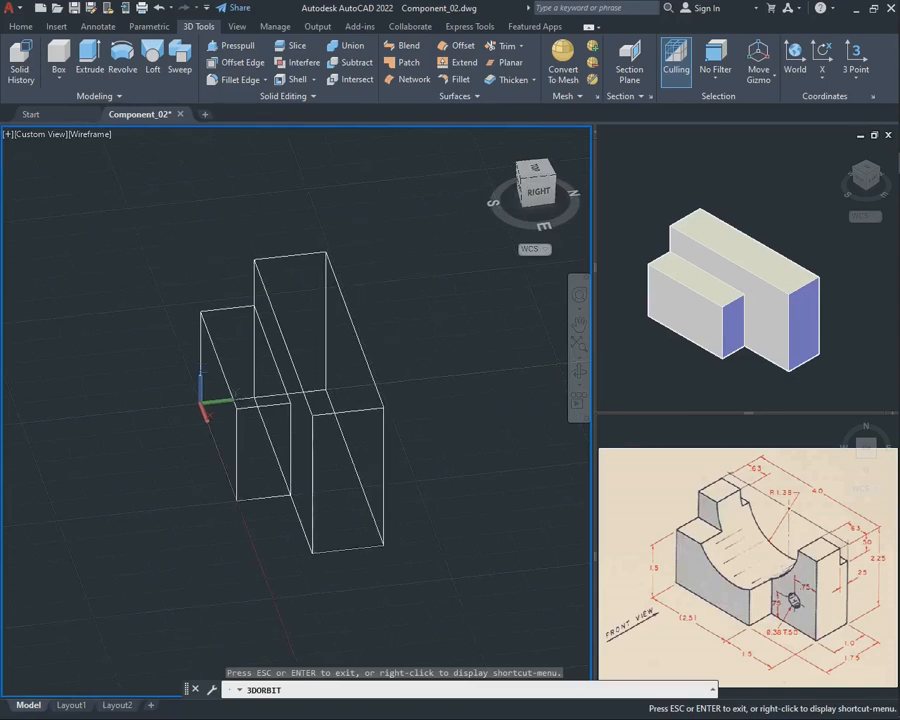
pyautogui.moveTo(348, 549); pyautogui.dragTo(414, 527)
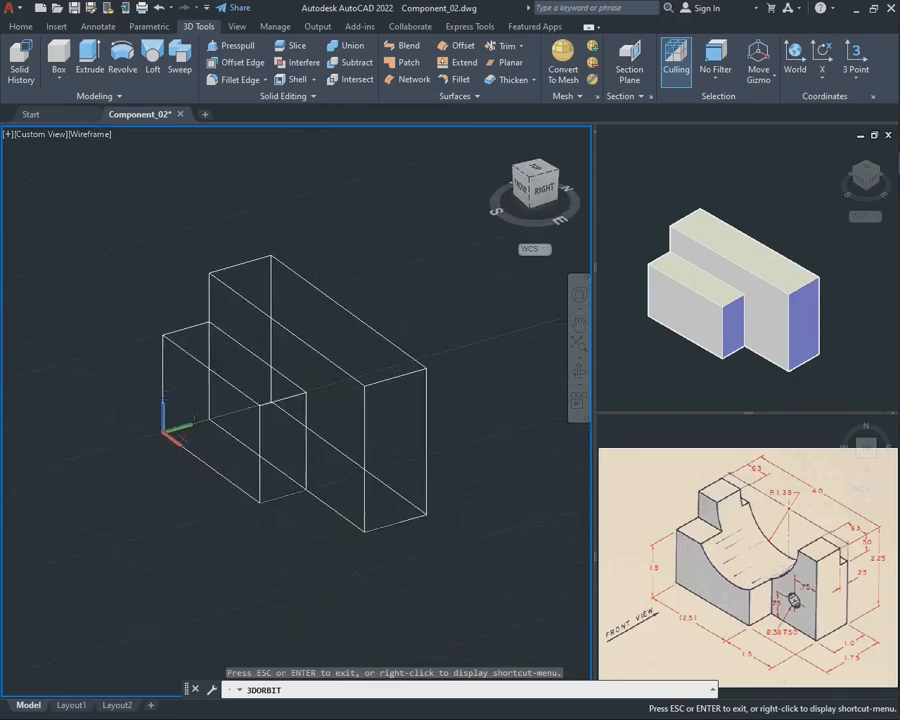
pyautogui.press('Escape')
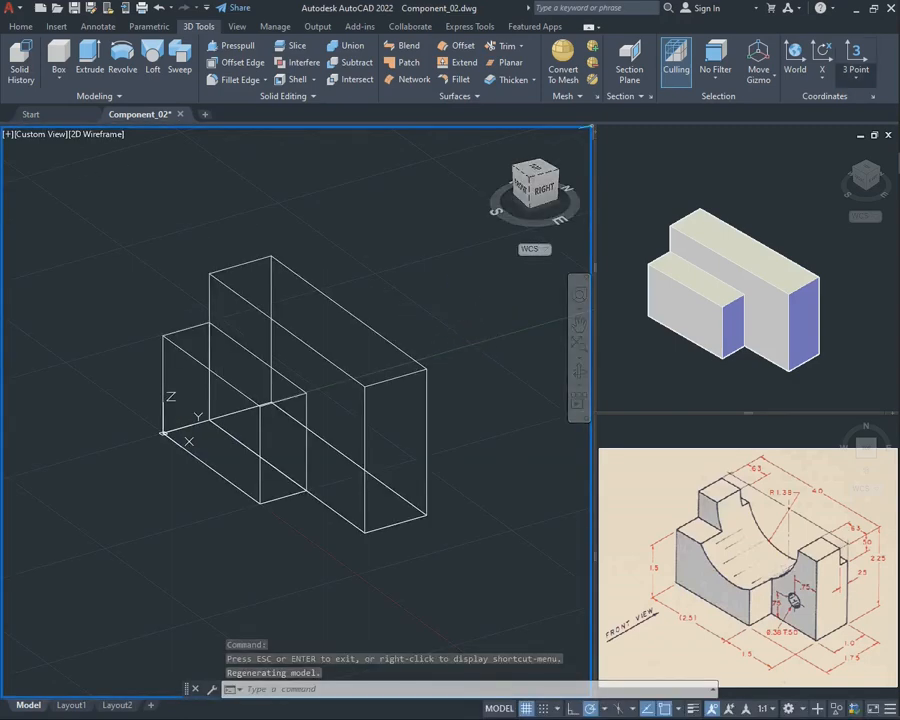
pyautogui.click(856, 79)
pyautogui.click(866, 187)
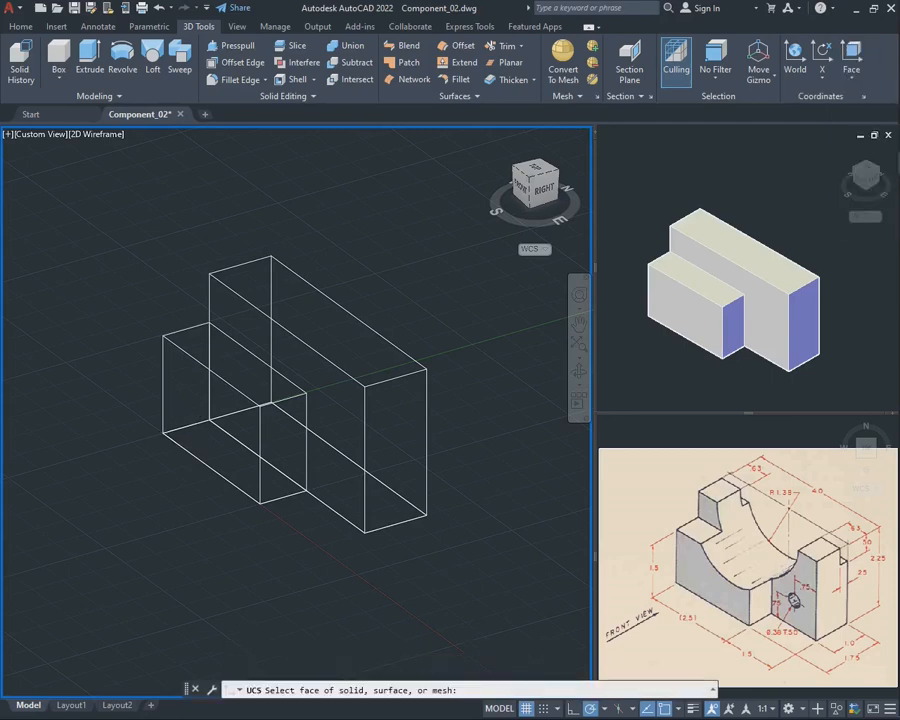
pyautogui.click(317, 320)
pyautogui.press('Return')
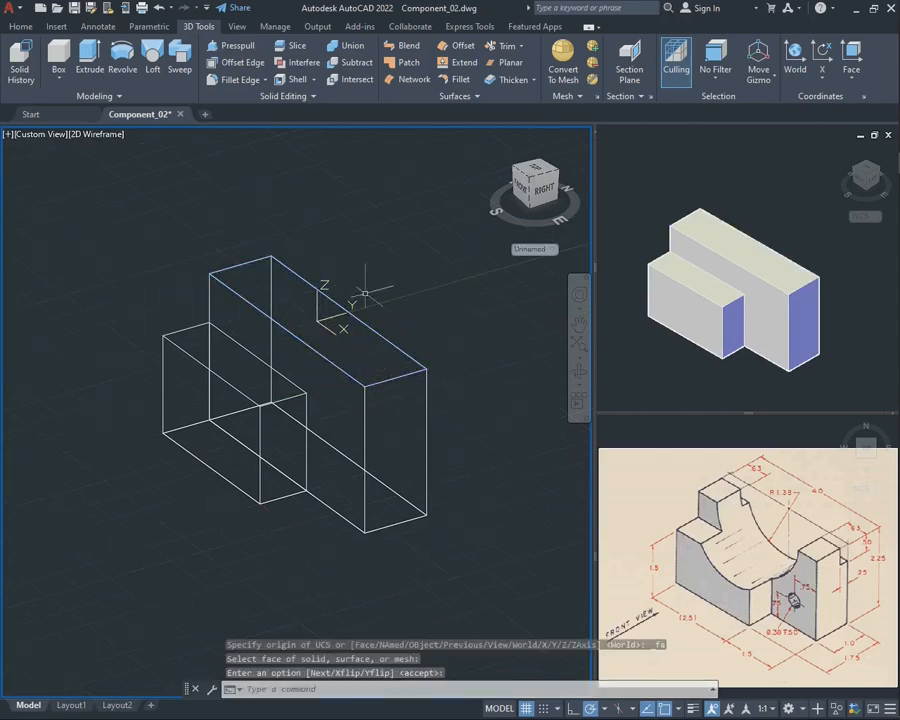
# Step: Draw a construction line along the rear long edge of the tall block's top face
pyautogui.scroll(2, 314, 242)
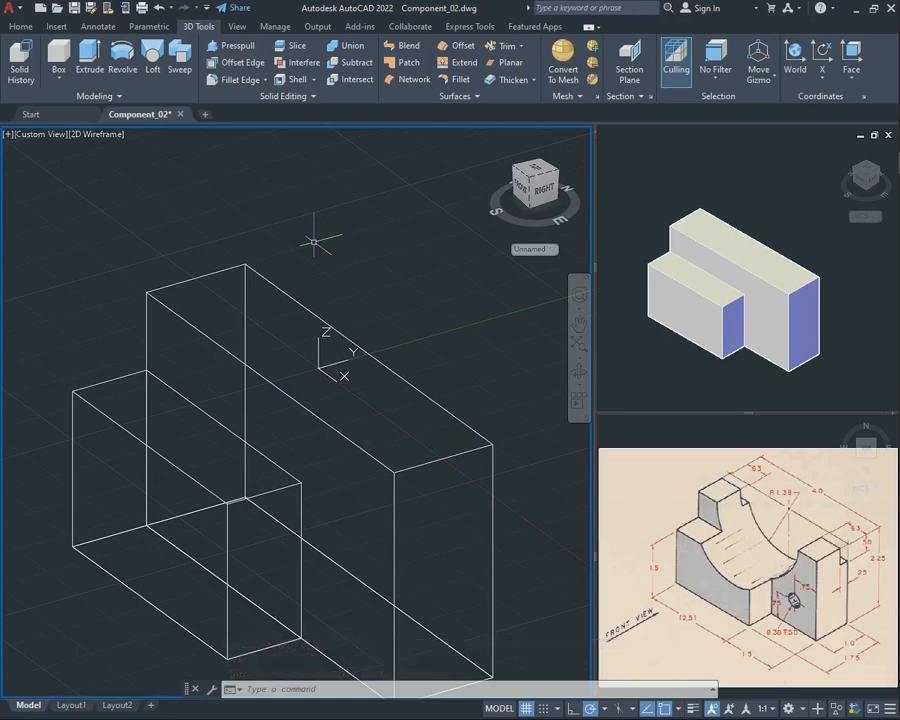
pyautogui.write('xl')
pyautogui.press('Return')
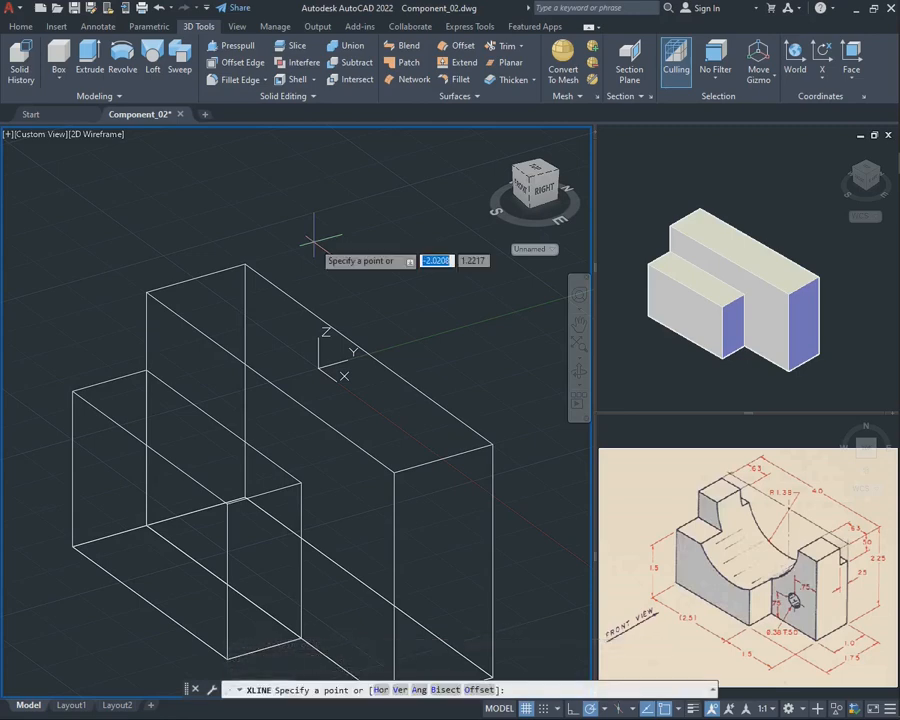
pyautogui.click(244, 263)
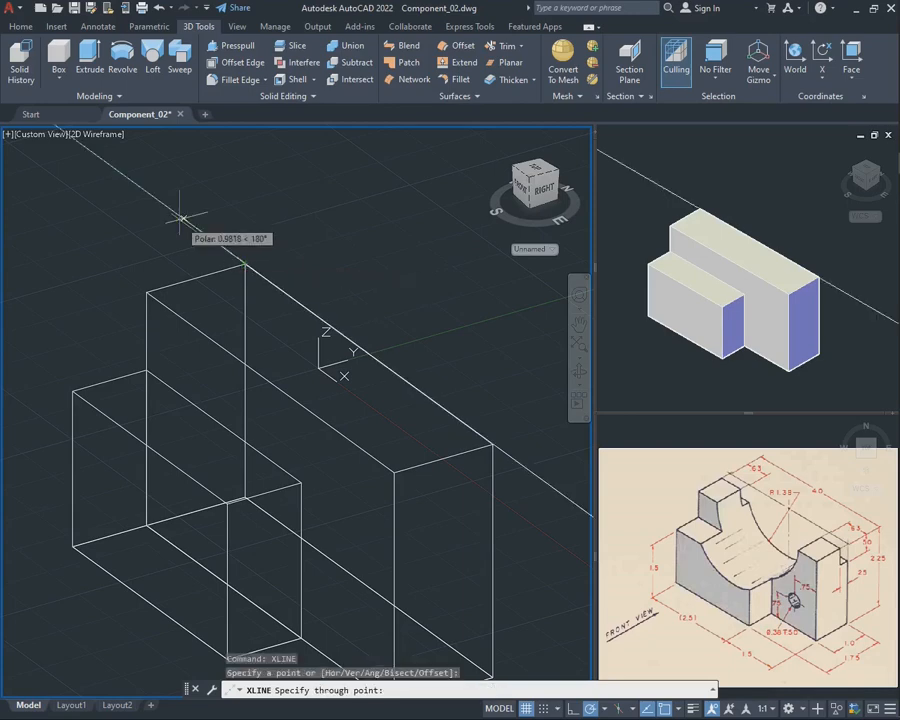
pyautogui.click(182, 218)
pyautogui.press('Escape')
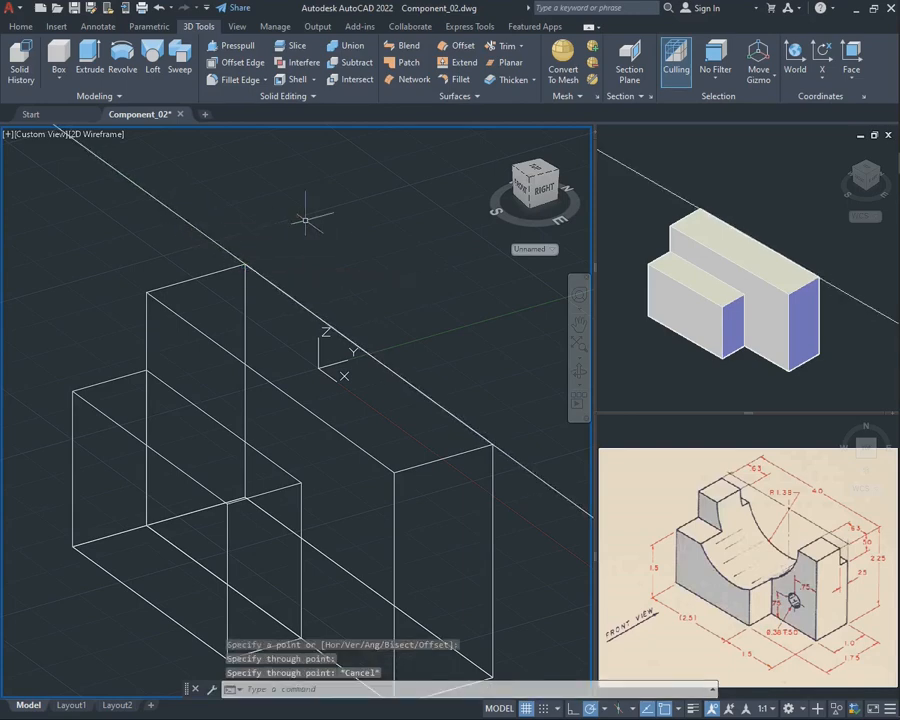
# Step: Offset the construction line by 0.25 toward the front, across the tall block's top face
pyautogui.write('of')
pyautogui.press('Return')
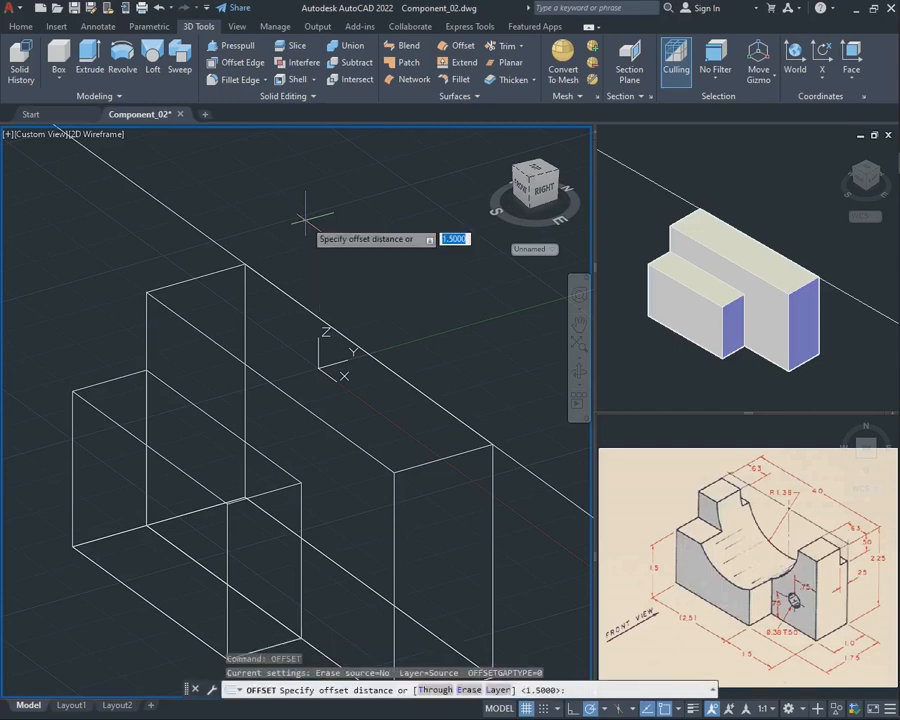
pyautogui.press('Return')
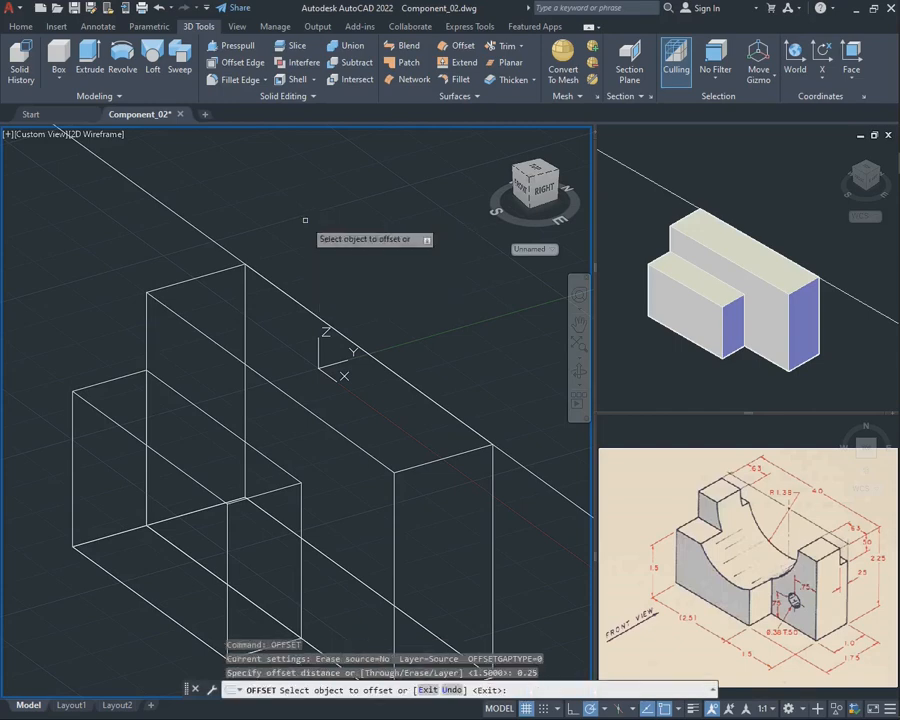
pyautogui.click(212, 237)
pyautogui.click(130, 265)
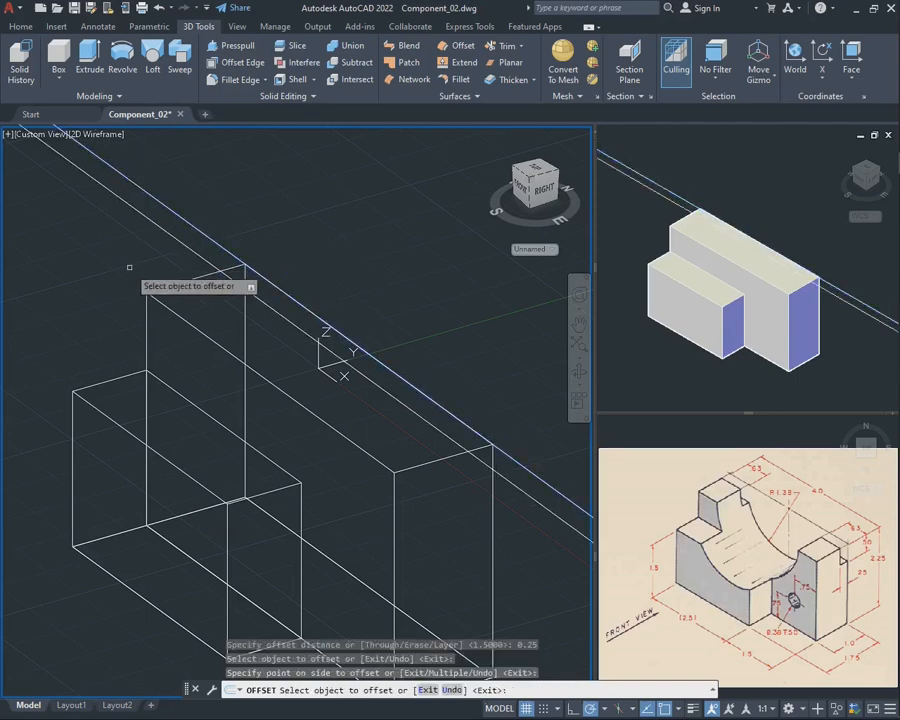
pyautogui.press('Escape')
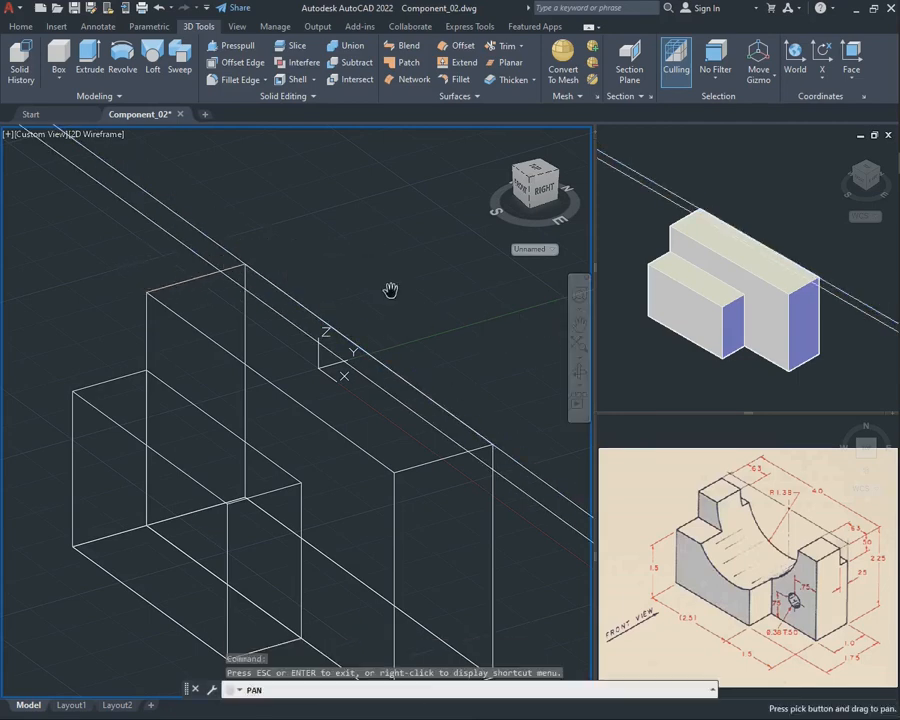
# Step: Presspull the narrow strip between the two construction lines 0.50 downward to cut a step along the tall block's rear edge
pyautogui.click(579, 323)
pyautogui.moveTo(388, 290); pyautogui.dragTo(350, 284)
pyautogui.press('Escape')
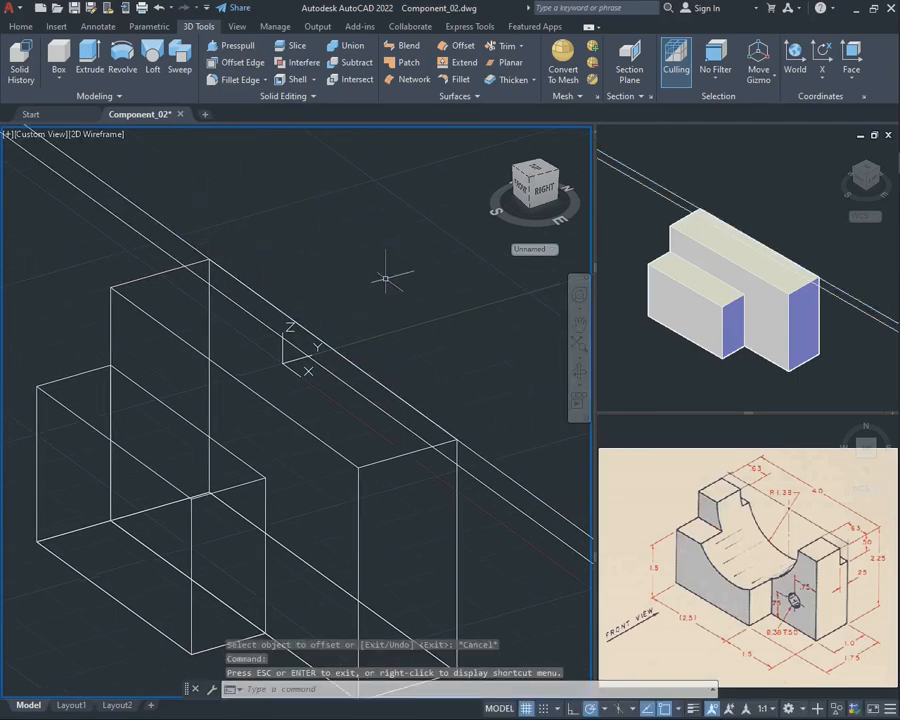
pyautogui.write('p')
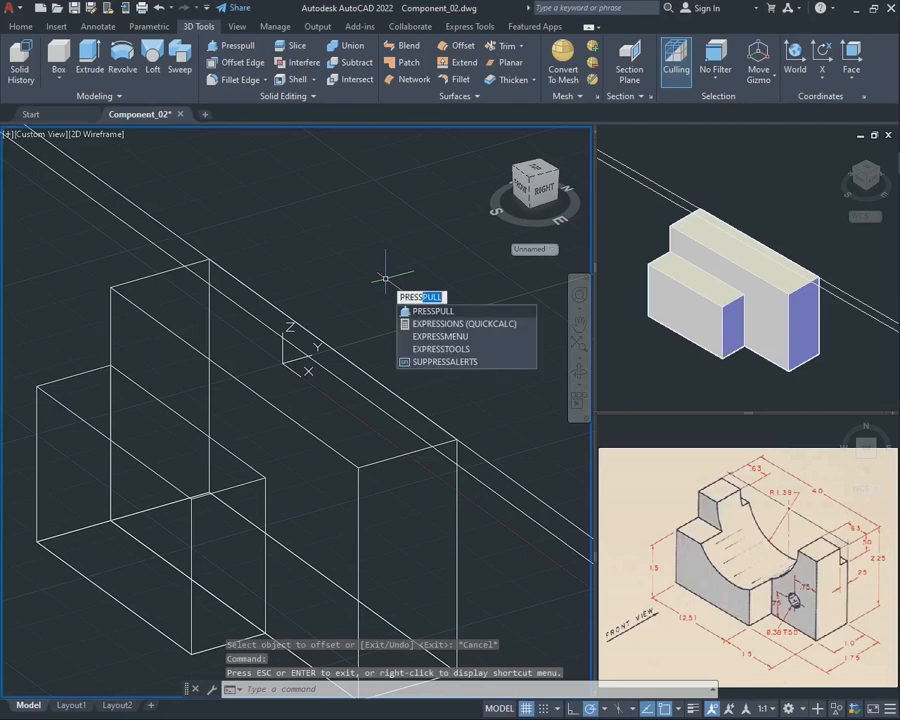
pyautogui.press('Return')
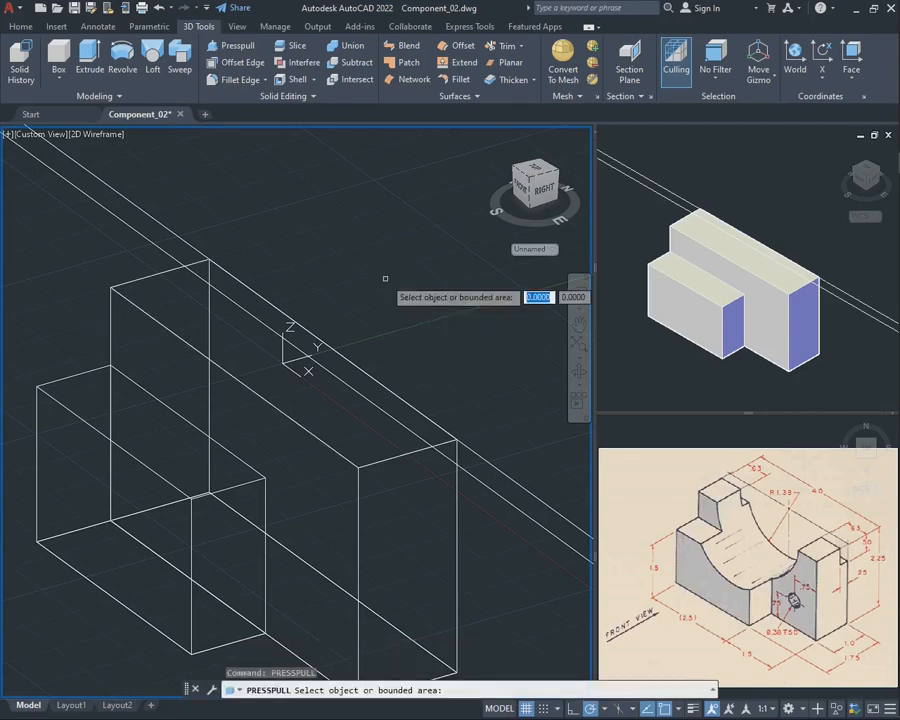
pyautogui.click(249, 299)
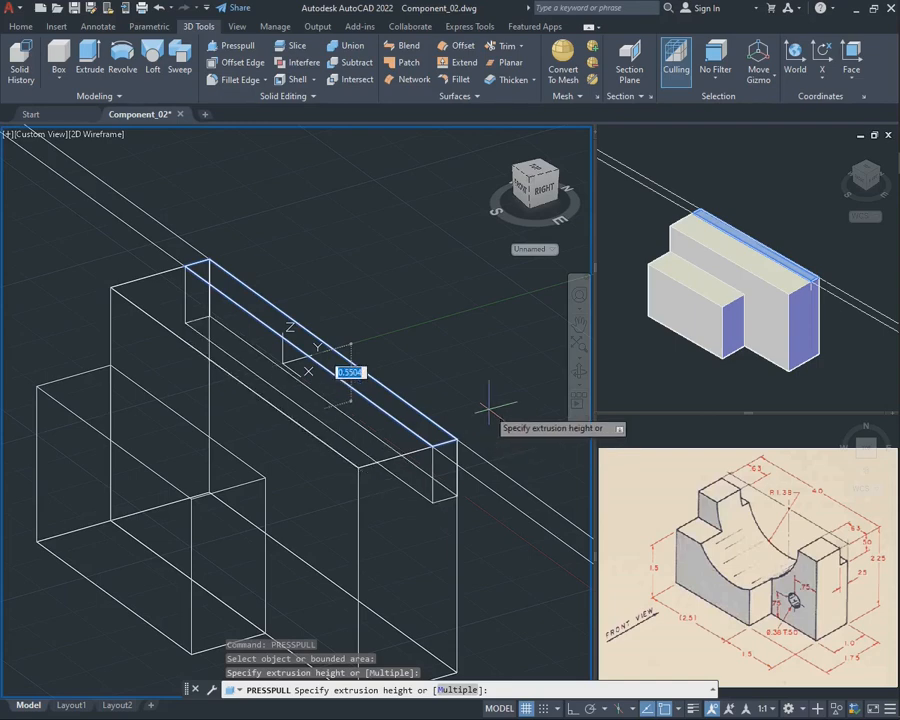
pyautogui.write('0.50')
pyautogui.press('Return')
pyautogui.press('Return')
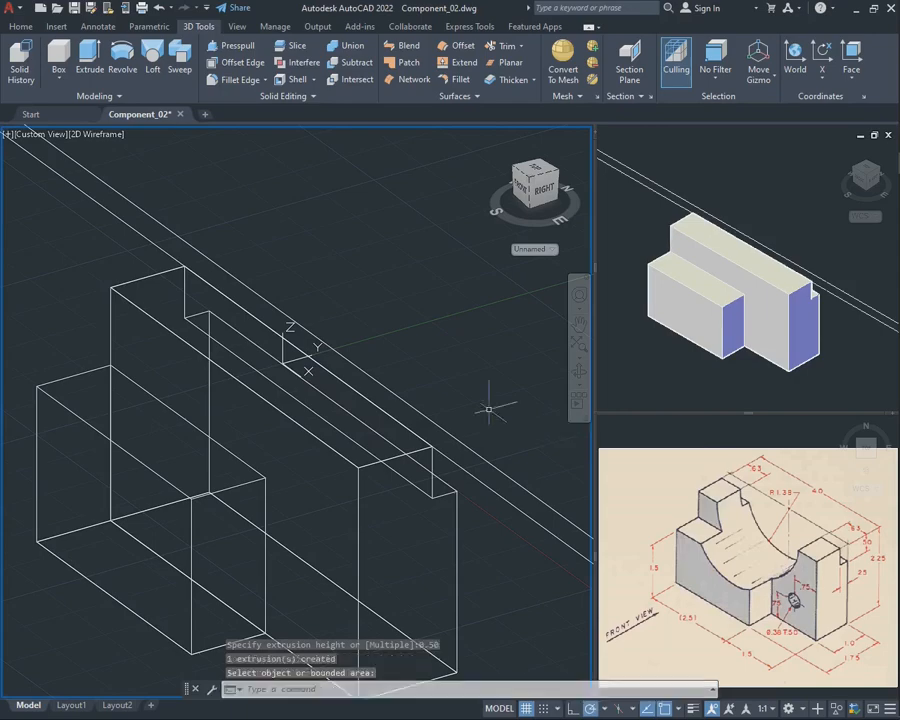
# Step: Erase both construction lines above the tall block
pyautogui.click(579, 371)
pyautogui.moveTo(430, 400); pyautogui.dragTo(320, 385)
pyautogui.press('Escape')
pyautogui.click(356, 236)
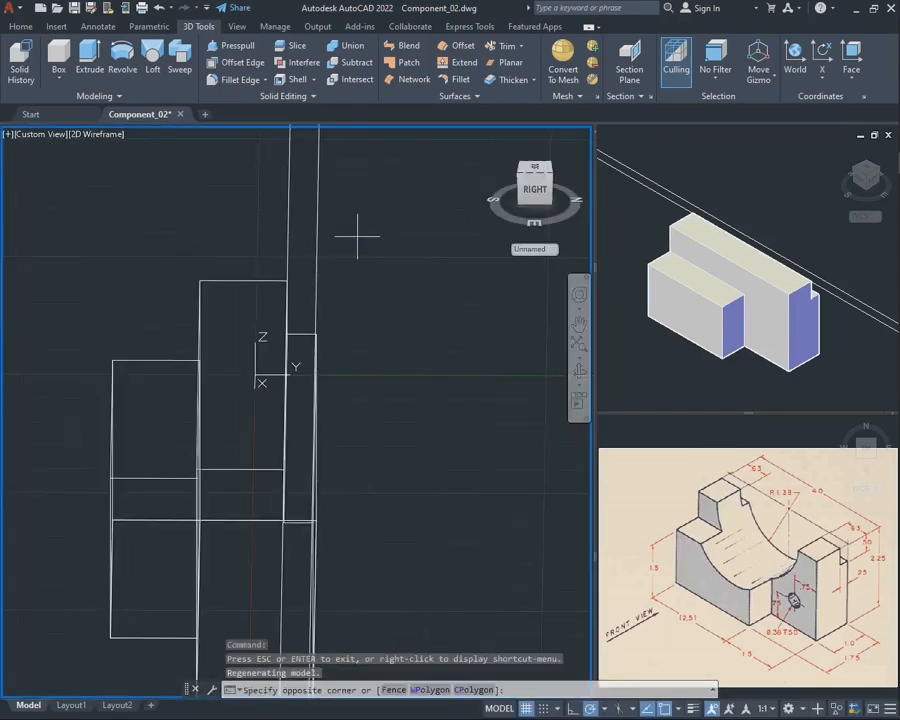
pyautogui.click(238, 186)
pyautogui.press('Delete')
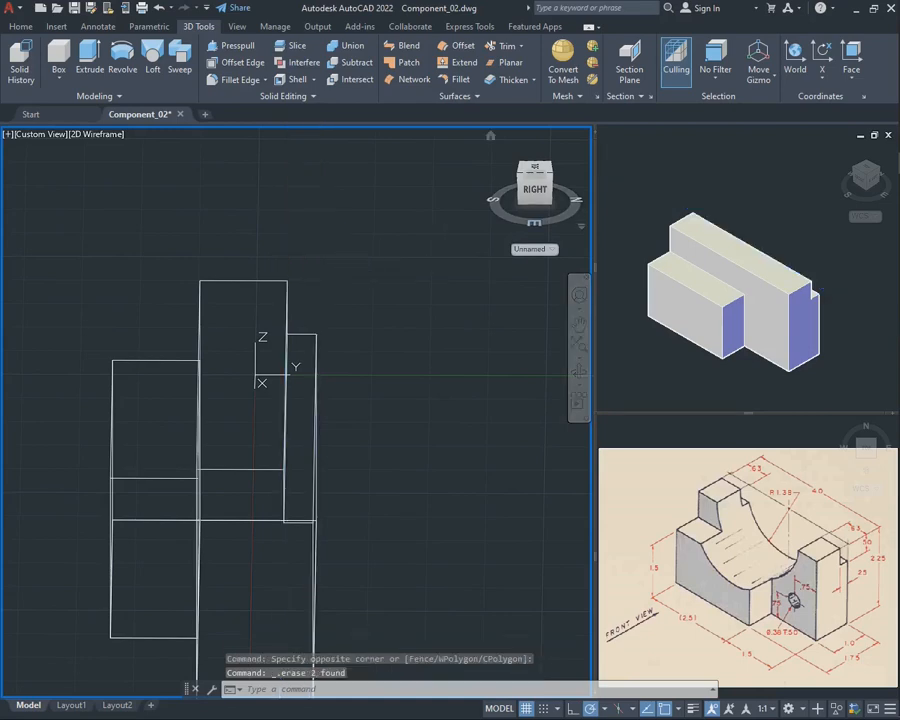
# Step: Reset the UCS to World with the stepped rear side of the model in view
pyautogui.click(579, 371)
pyautogui.moveTo(158, 558); pyautogui.dragTo(416, 310)
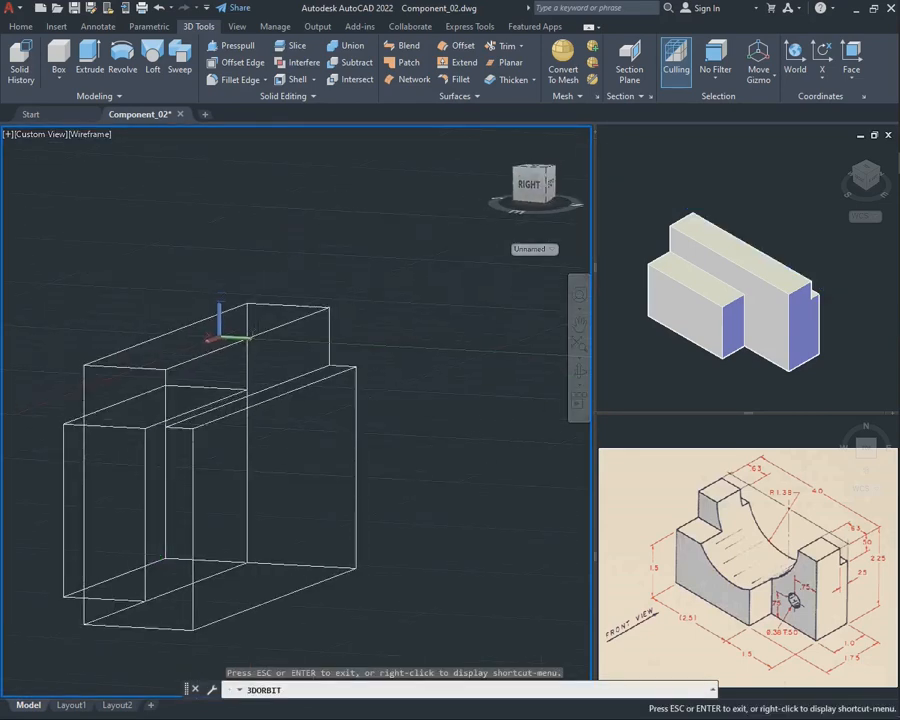
pyautogui.press('Escape')
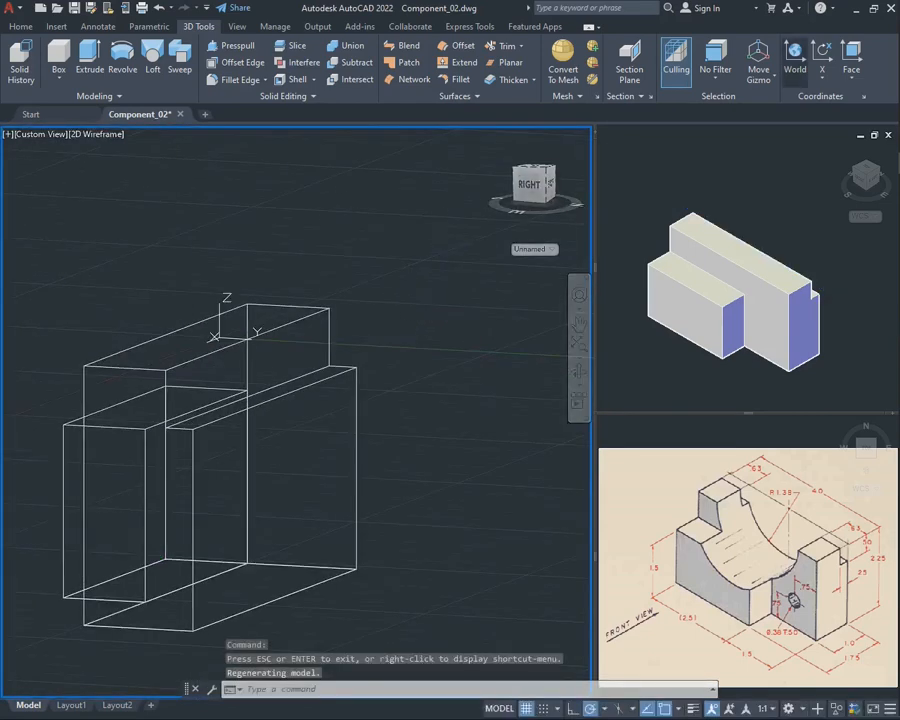
pyautogui.click(794, 55)
# Step: Show the large viewport in the Shades of Gray visual style and examine the solids from the front and rear
pyautogui.click(97, 134)
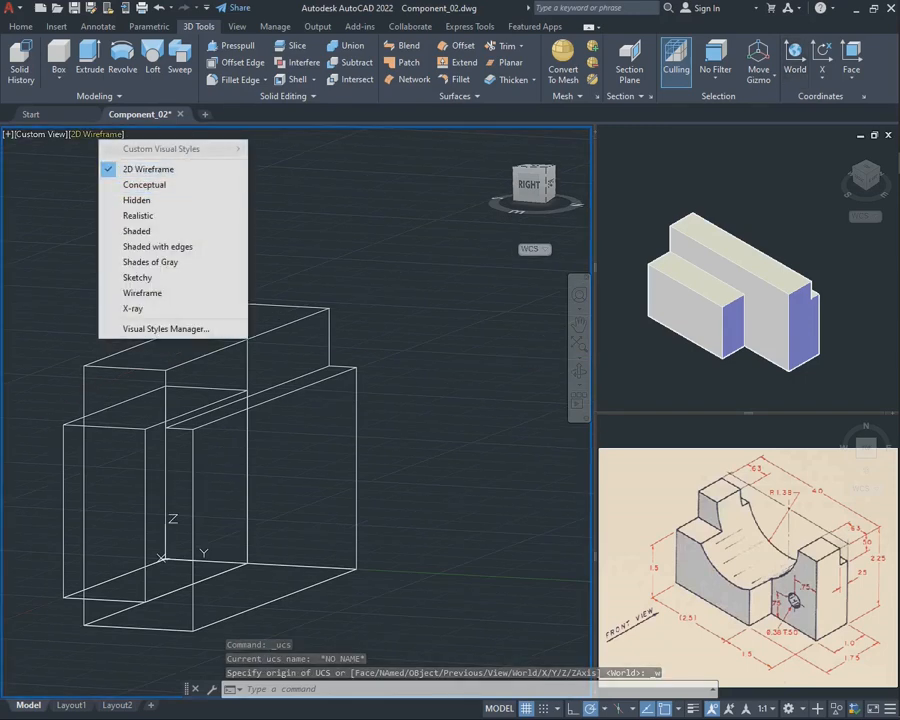
pyautogui.click(150, 262)
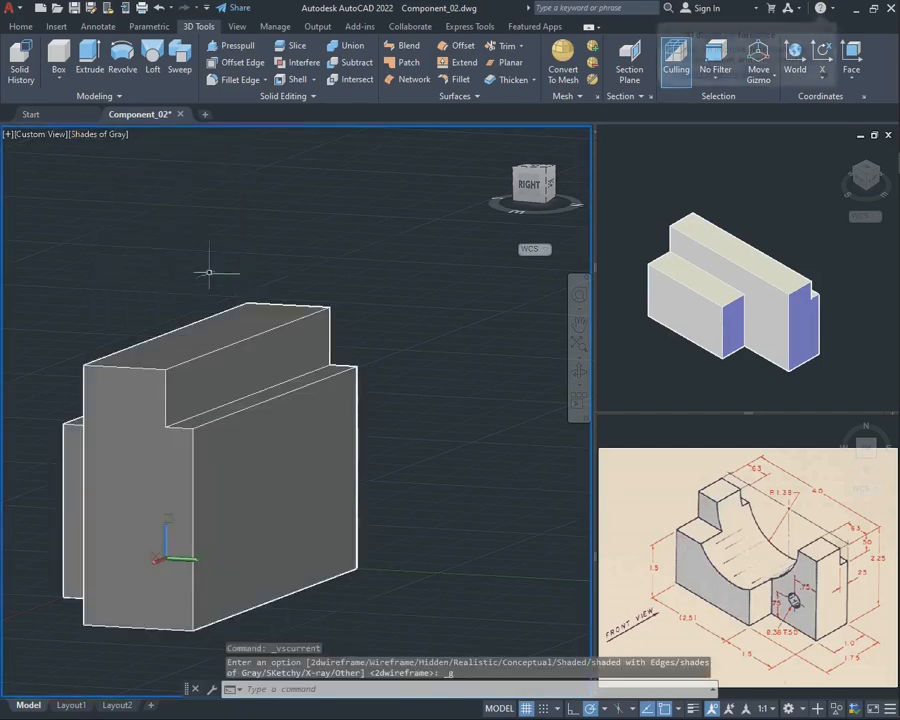
pyautogui.moveTo(175, 540)
pyautogui.keyDown('shift'); pyautogui.mouseDown(button='middle')
pyautogui.moveTo(195, 525)
pyautogui.moveTo(240, 450)
pyautogui.moveTo(200, 500)
pyautogui.moveTo(179, 565)
pyautogui.moveTo(260, 555)
pyautogui.moveTo(185, 560)
pyautogui.mouseUp(button='middle'); pyautogui.keyUp('shift')
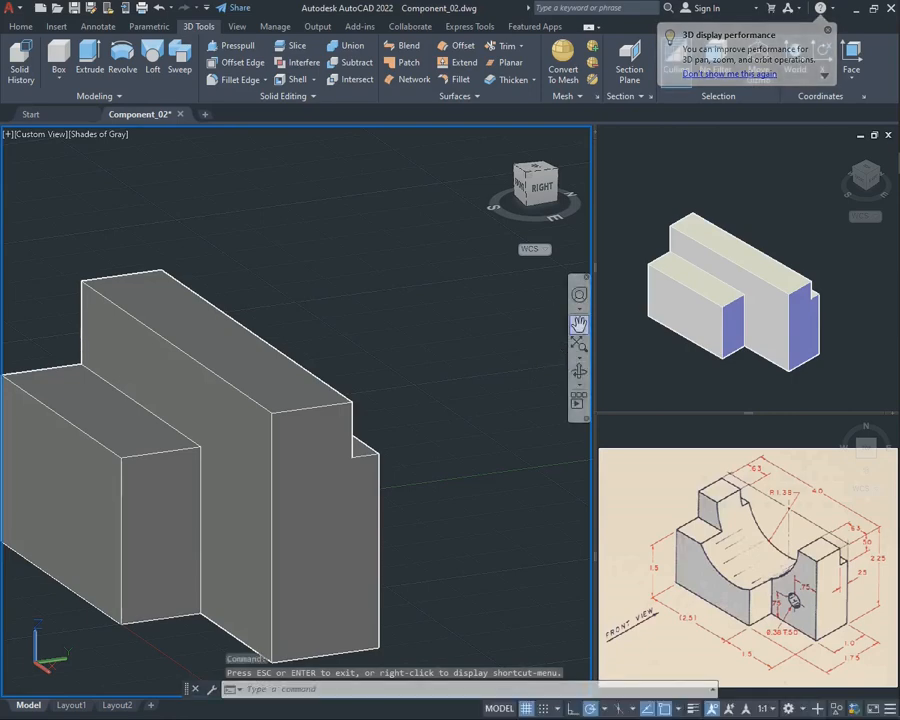
pyautogui.moveTo(255, 388); pyautogui.dragTo(319, 356, button='middle')
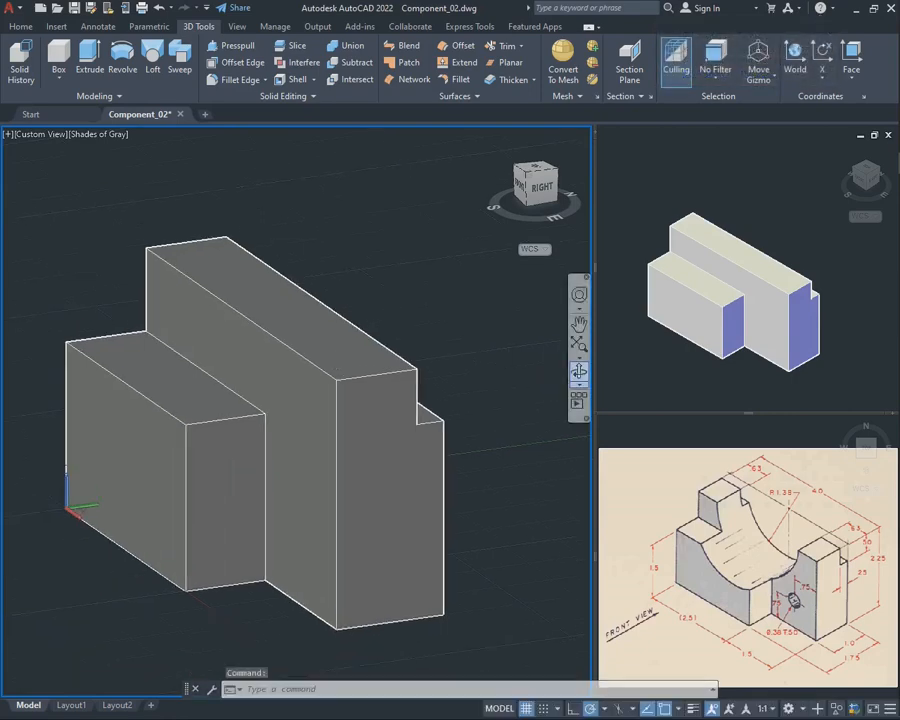
pyautogui.keyDown('shift'); pyautogui.moveTo(241, 529); pyautogui.dragTo(183, 532, button='middle'); pyautogui.keyUp('shift')
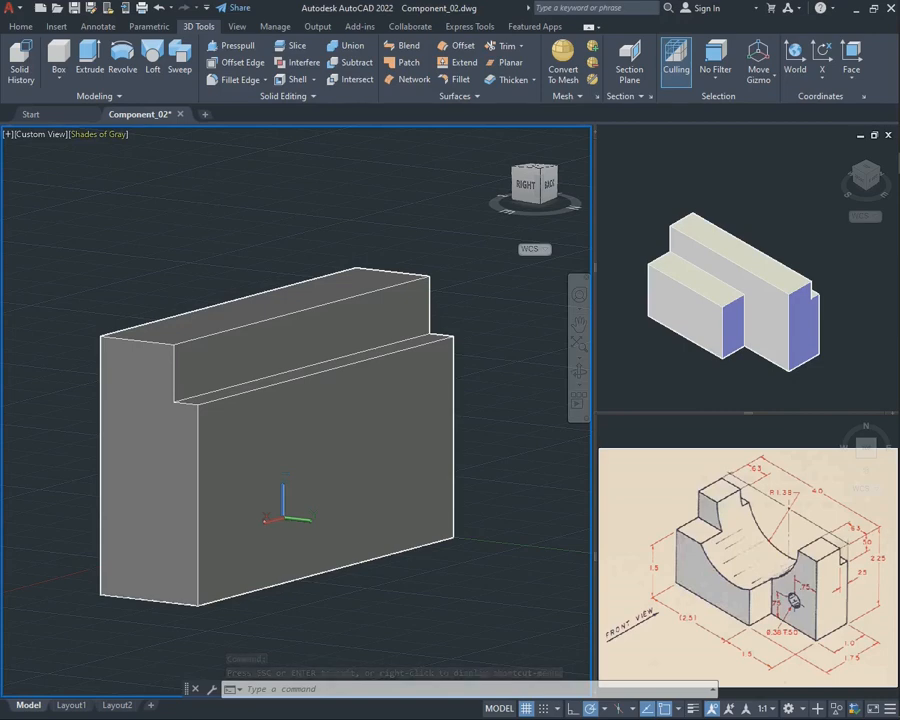
# Step: Return the viewport to 2D Wireframe and align the UCS with the front block's vertical face that meets the tall block
pyautogui.click(98, 134)
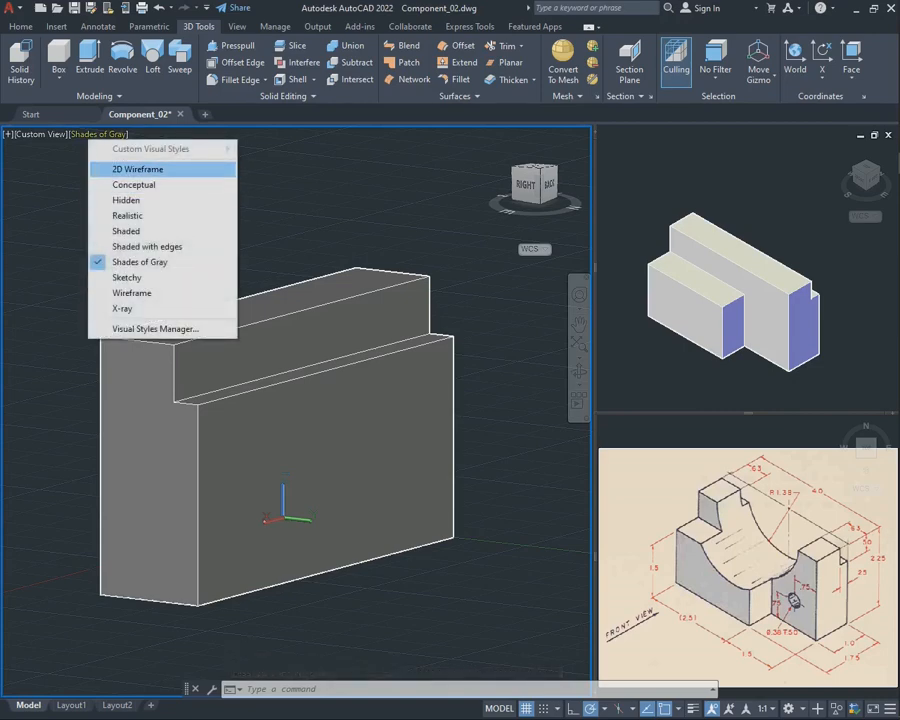
pyautogui.click(137, 169)
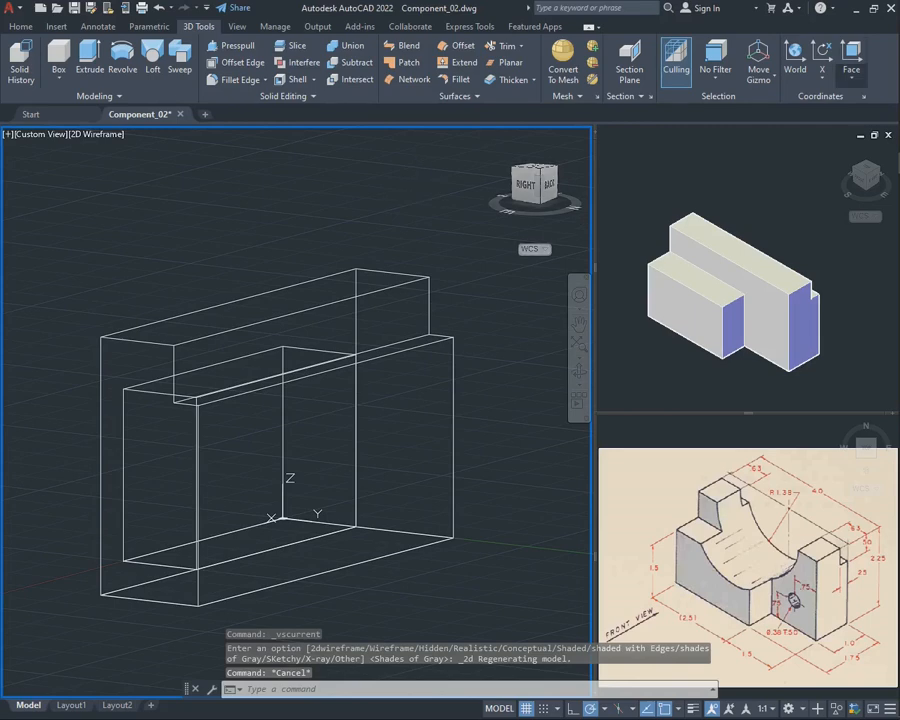
pyautogui.click(851, 60)
pyautogui.click(366, 476)
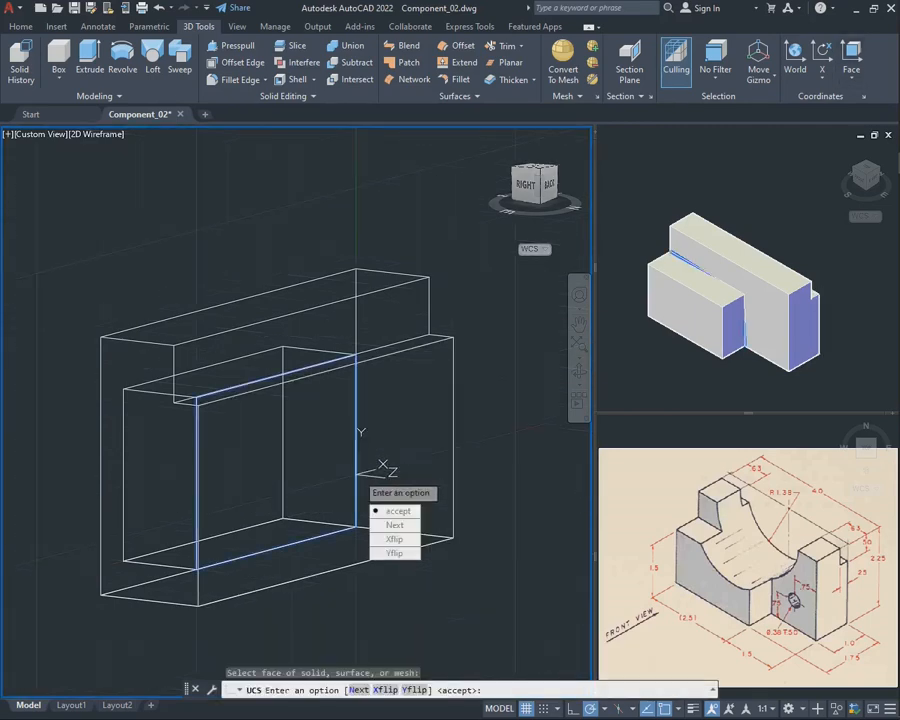
pyautogui.press('Return')
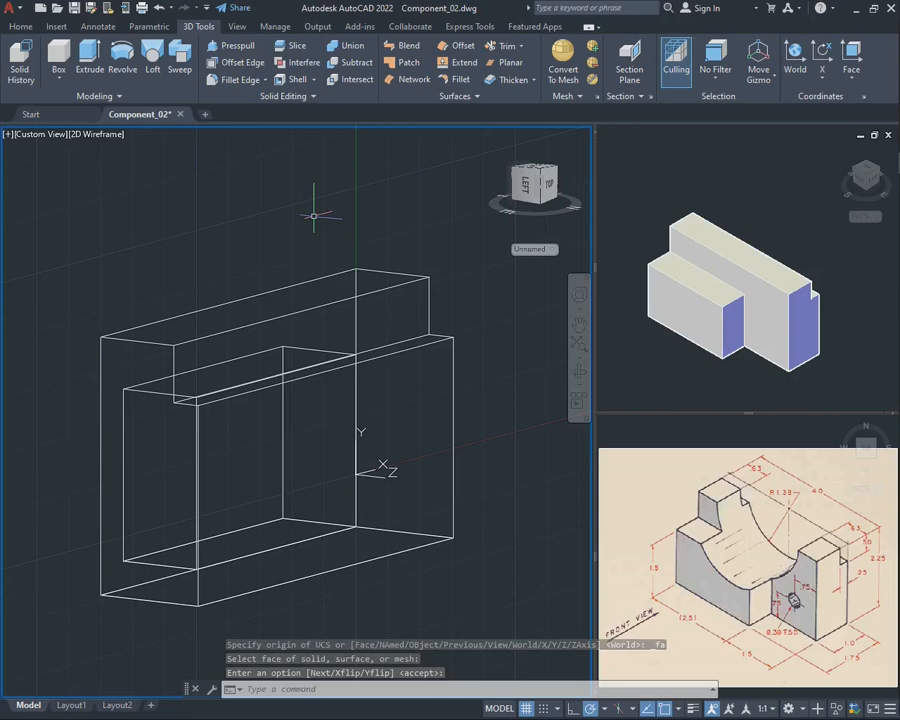
# Step: Draw a 2.25 vertical polyline upward from the midpoint of the tall block's rear bottom edge
pyautogui.write('pline')
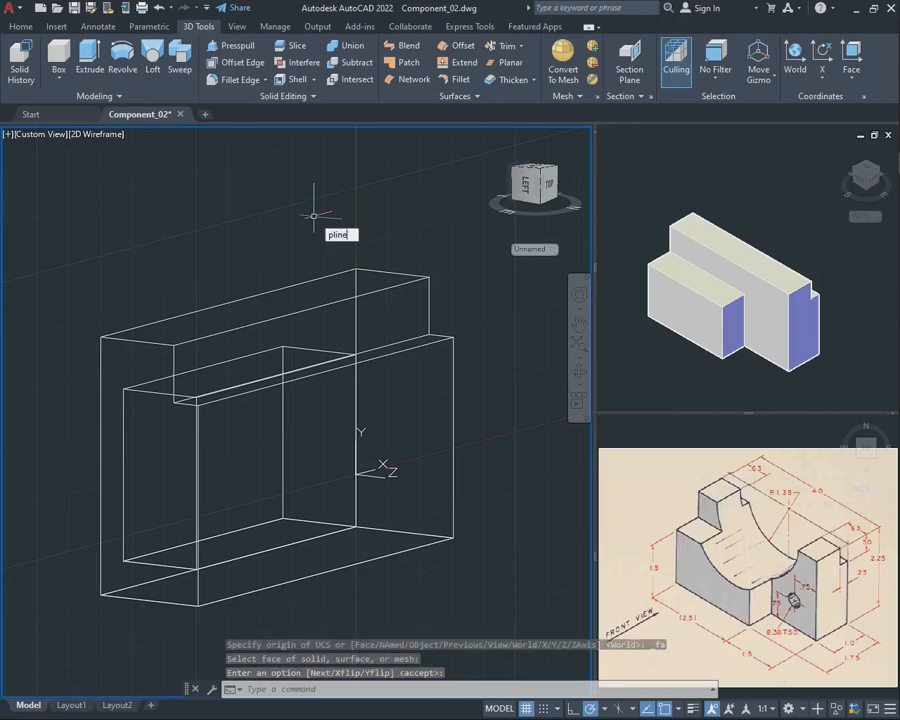
pyautogui.press('Return')
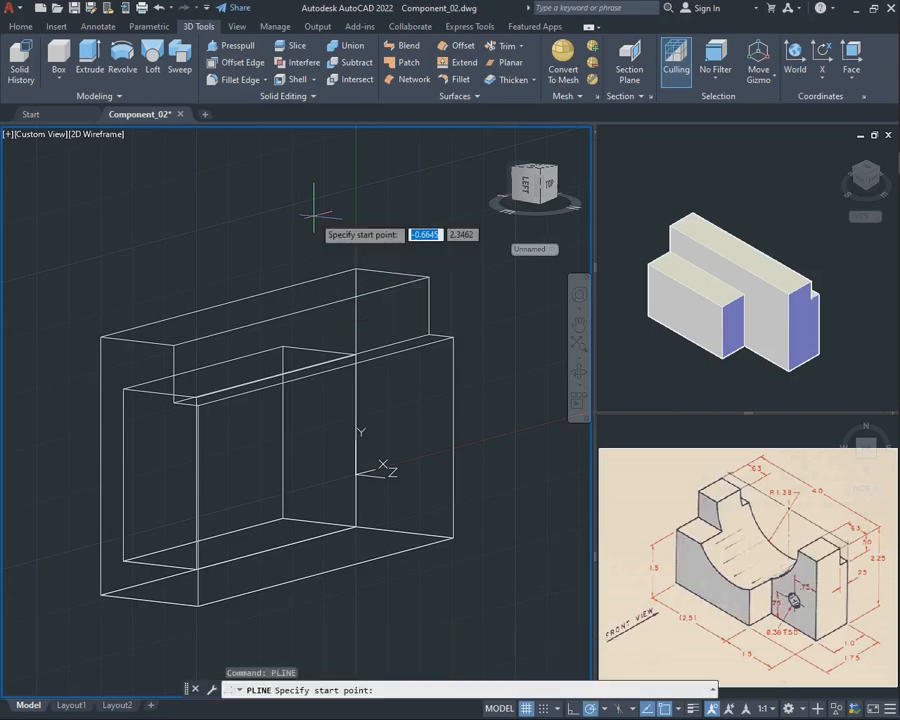
pyautogui.click(326, 572)
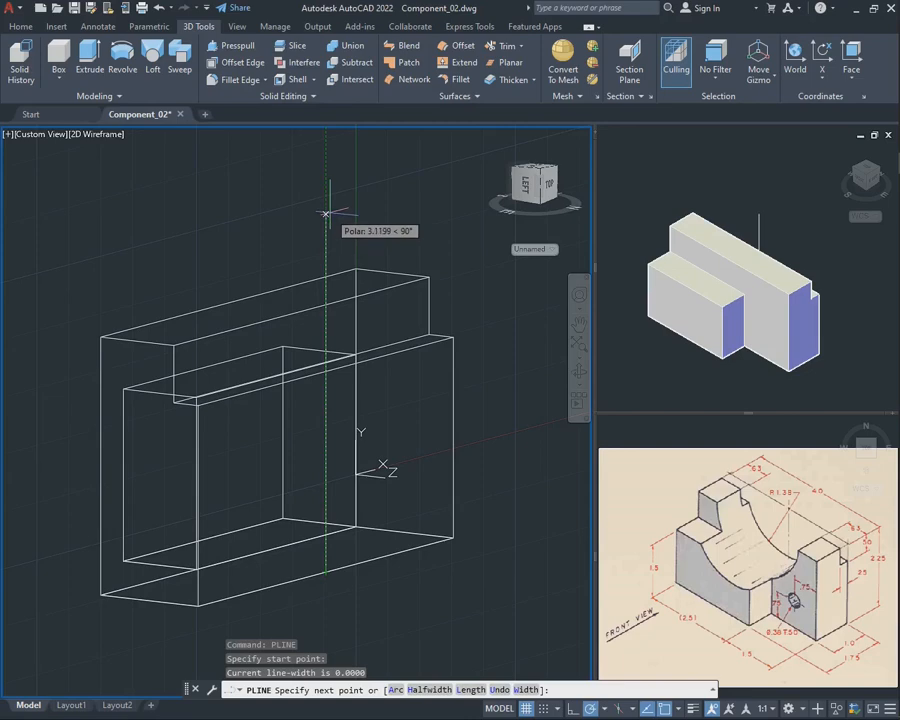
pyautogui.write('2.2')
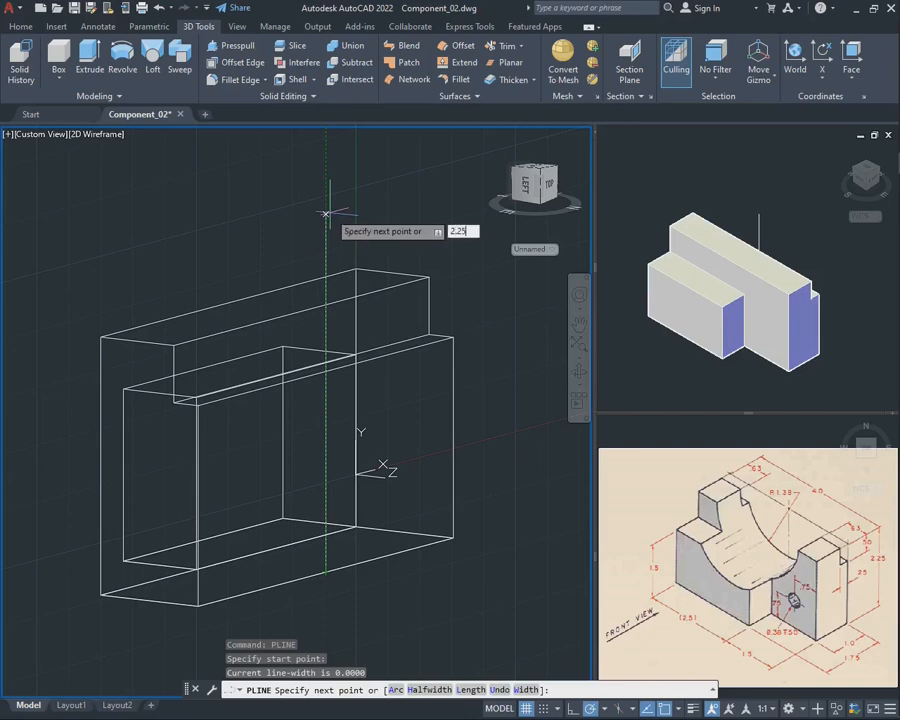
pyautogui.write('5')
pyautogui.press('Return')
pyautogui.press('Escape')
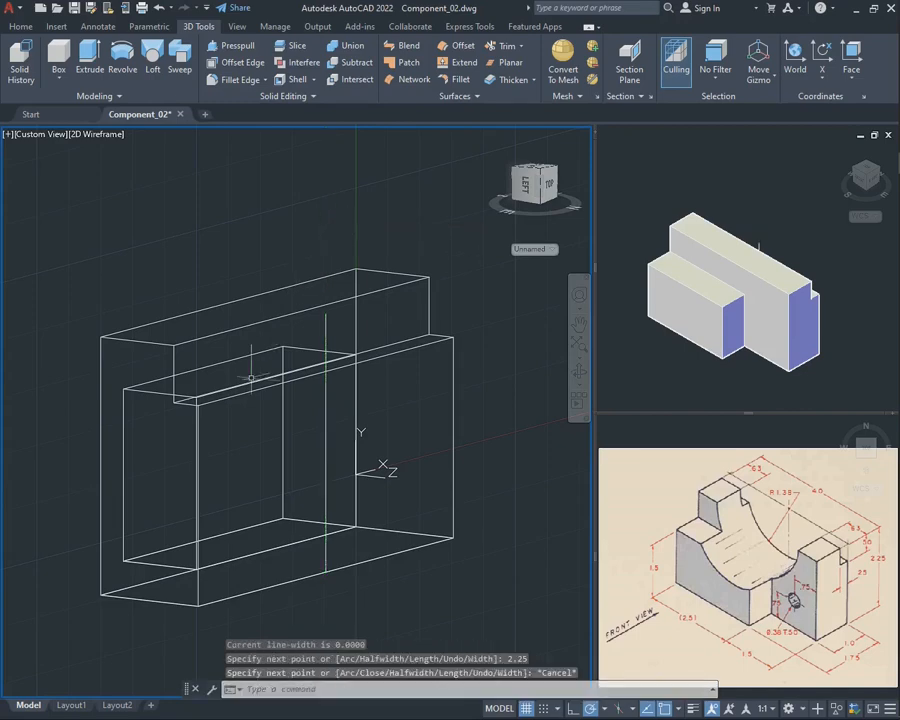
# Step: Hide both solid blocks so only the vertical line and the base outlines are shown
pyautogui.click(233, 460)
pyautogui.click(122, 338)
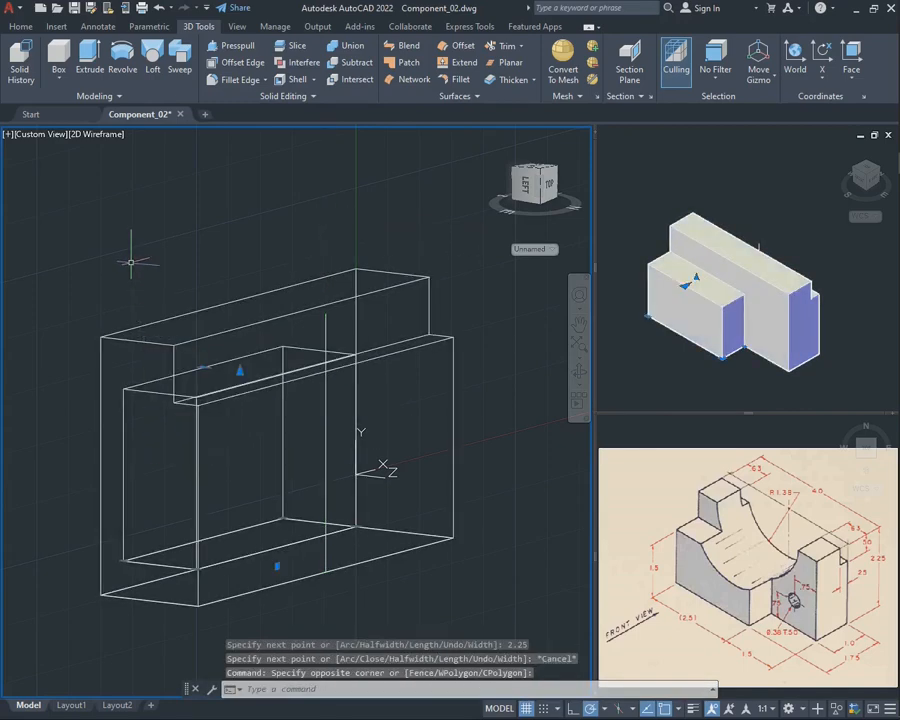
pyautogui.rightClick(131, 263)
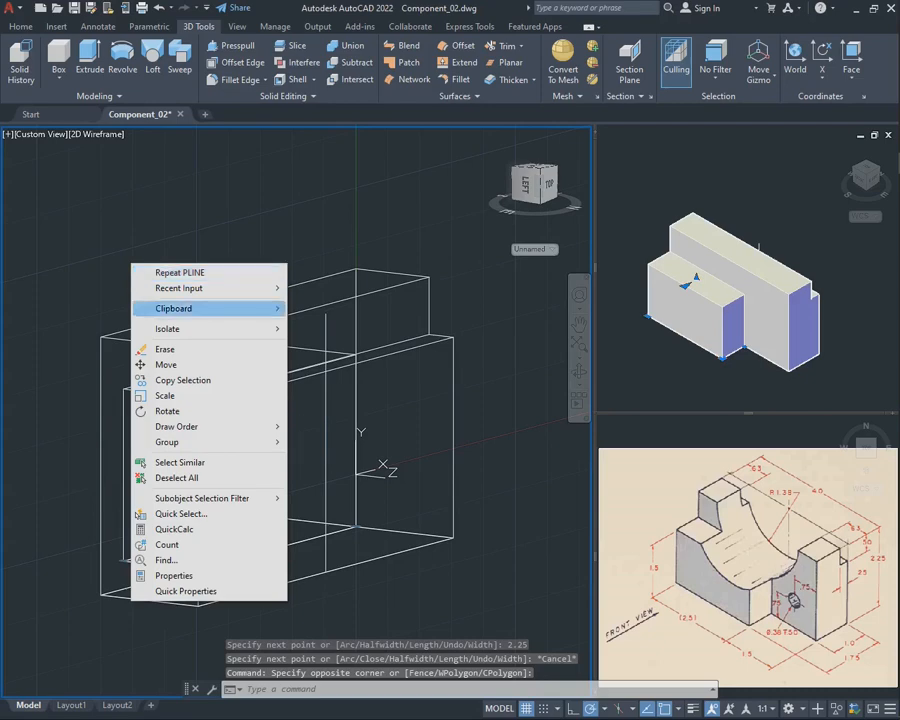
pyautogui.moveTo(260, 329)
pyautogui.click(330, 344)
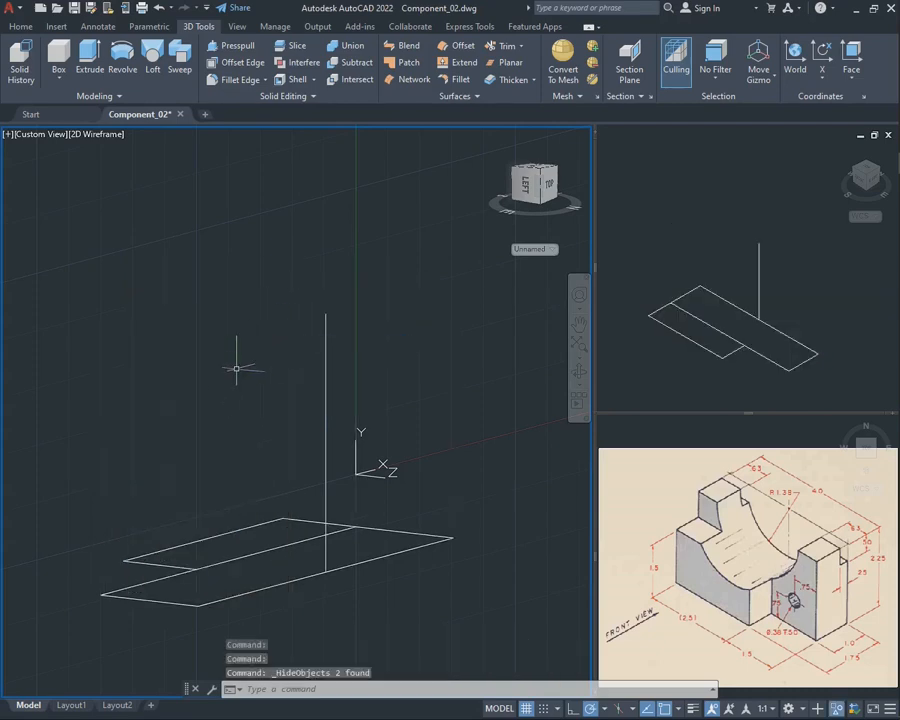
# Step: Draw a circle of radius 1.38 centred on the upper end of the vertical line
pyautogui.write('cir')
pyautogui.press('Return')
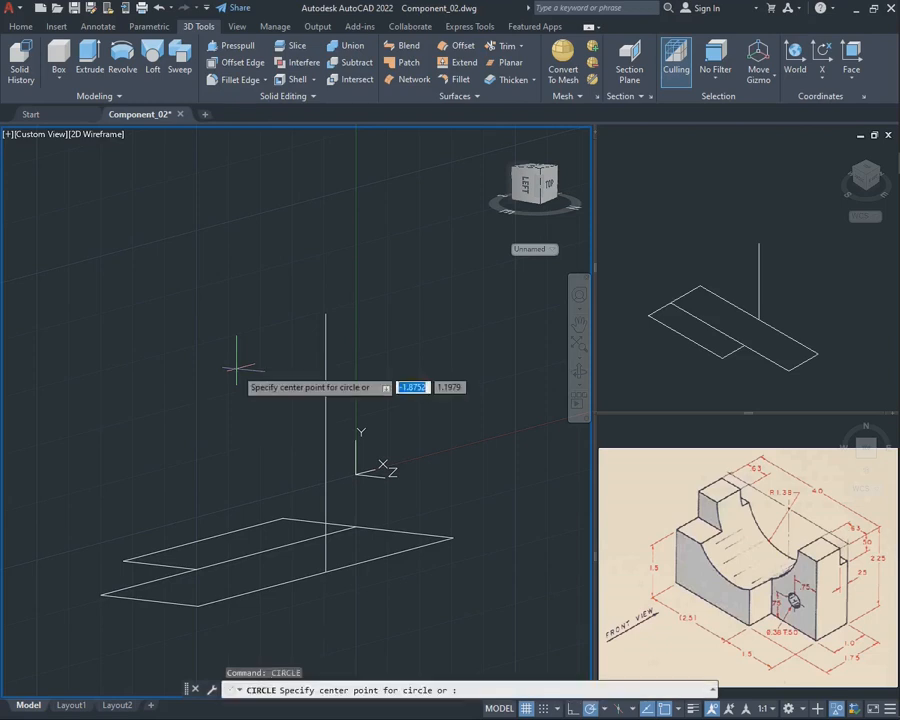
pyautogui.click(325, 314)
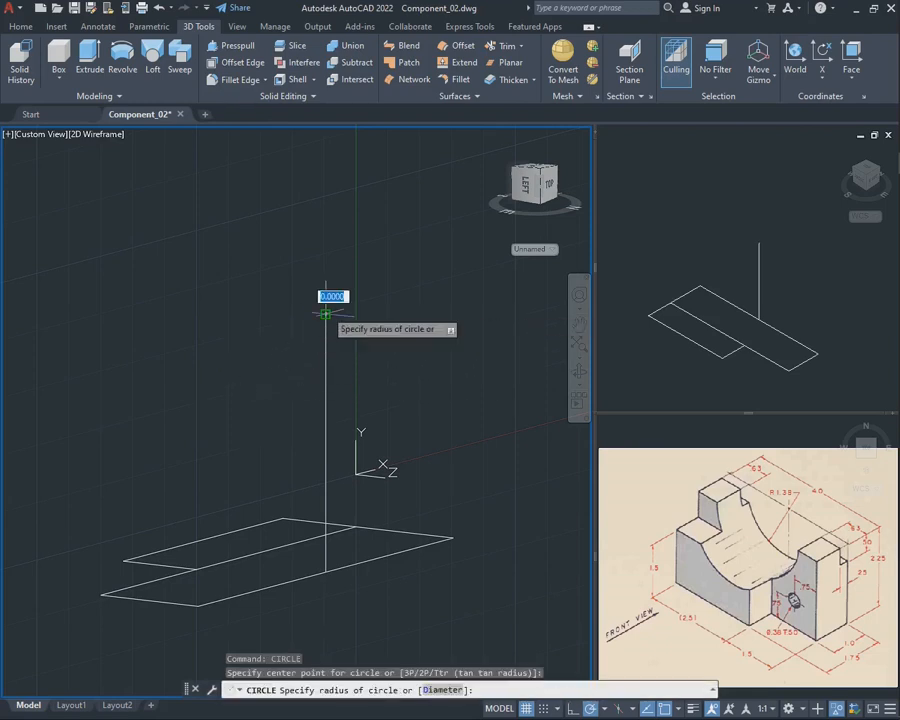
pyautogui.click(250, 288)
pyautogui.press('Escape')
# Step: Erase the vertical line and the leftover base outlines, keeping only the circle
pyautogui.click(359, 615)
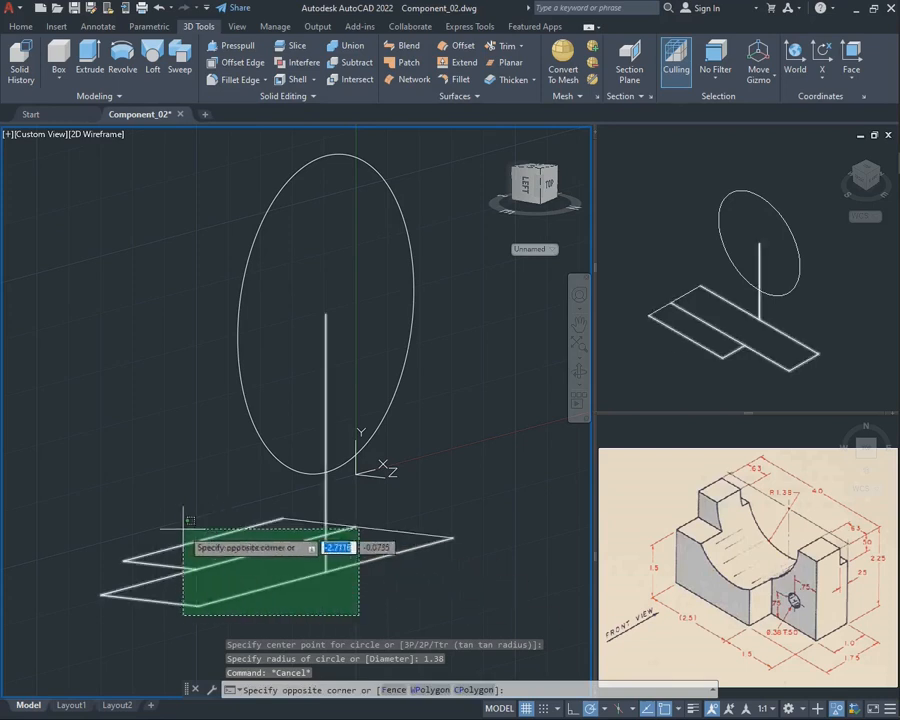
pyautogui.click(176, 516)
pyautogui.press('Delete')
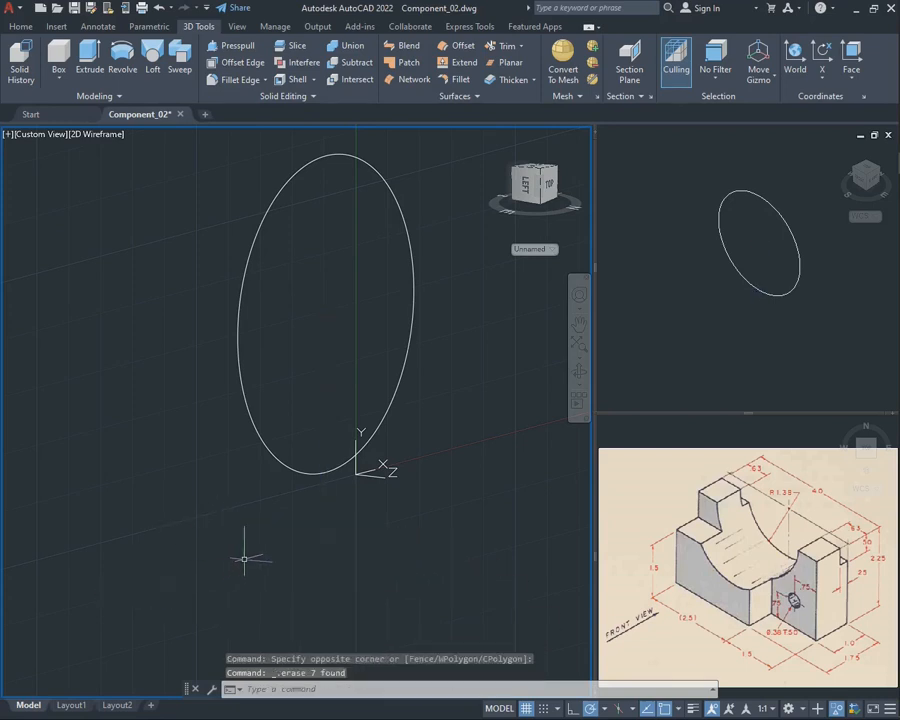
# Step: End the object isolation to bring back the two hidden blocks, leaving nothing selected
pyautogui.rightClick(119, 300)
pyautogui.moveTo(250, 367)
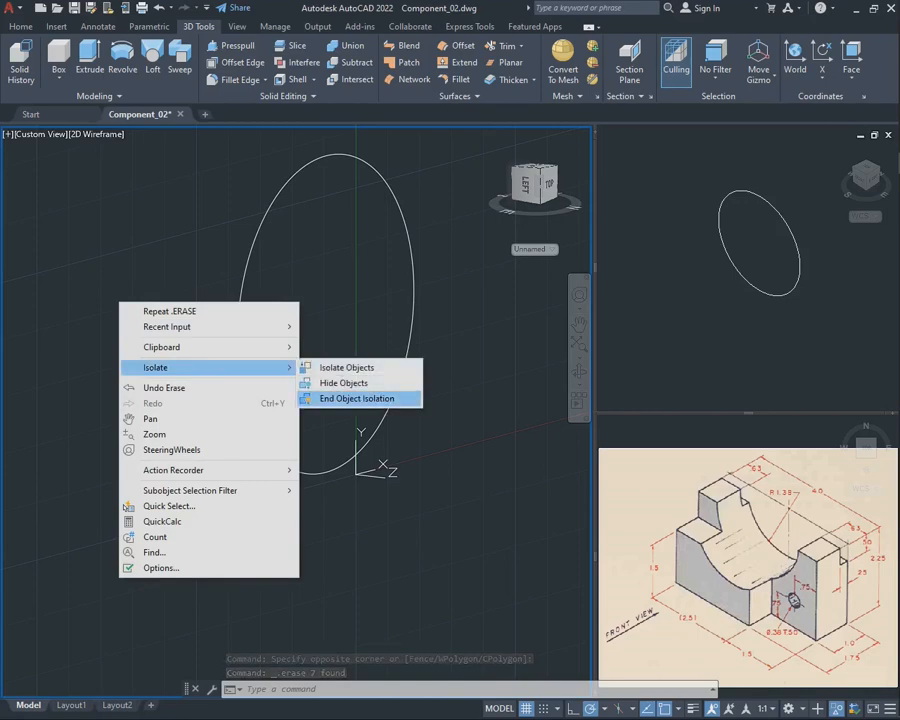
pyautogui.click(357, 398)
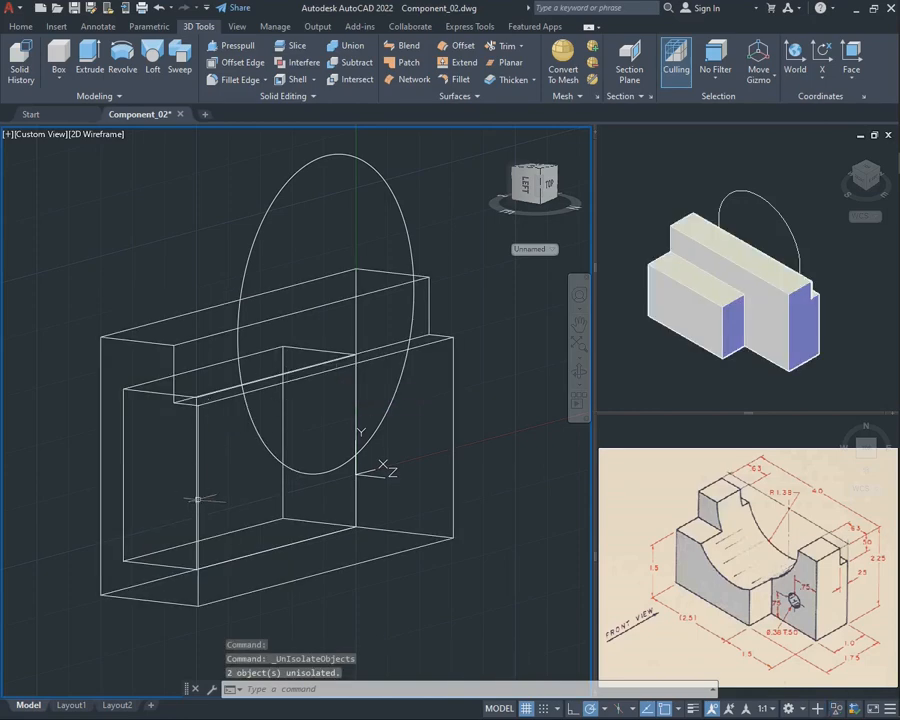
pyautogui.click(304, 629)
pyautogui.click(158, 526)
pyautogui.press('Escape')
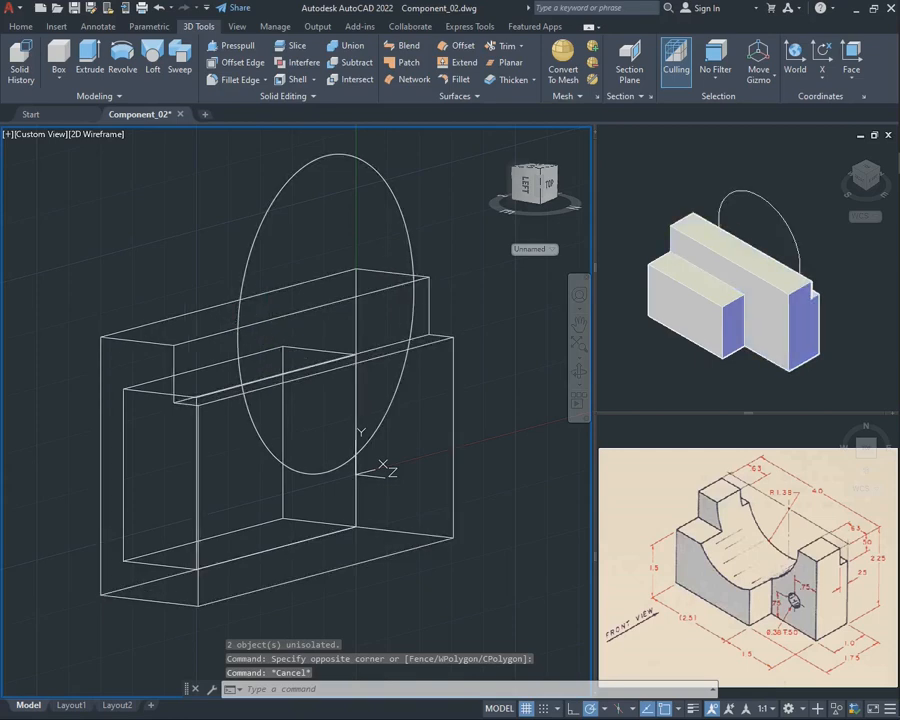
# Step: Reset the UCS to World and extrude the circle forward into a cylinder that passes completely through both blocks
pyautogui.click(795, 58)
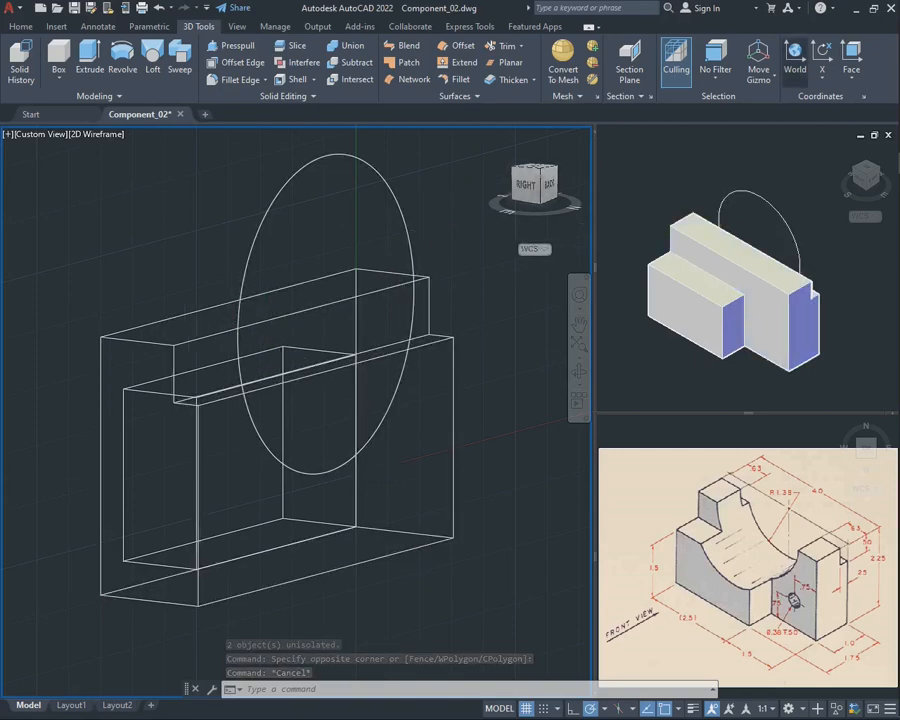
pyautogui.click(579, 371)
pyautogui.moveTo(250, 430); pyautogui.dragTo(425, 445)
pyautogui.moveTo(200, 278); pyautogui.dragTo(294, 291)
pyautogui.scroll(-2, 316, 318)
pyautogui.press('Escape')
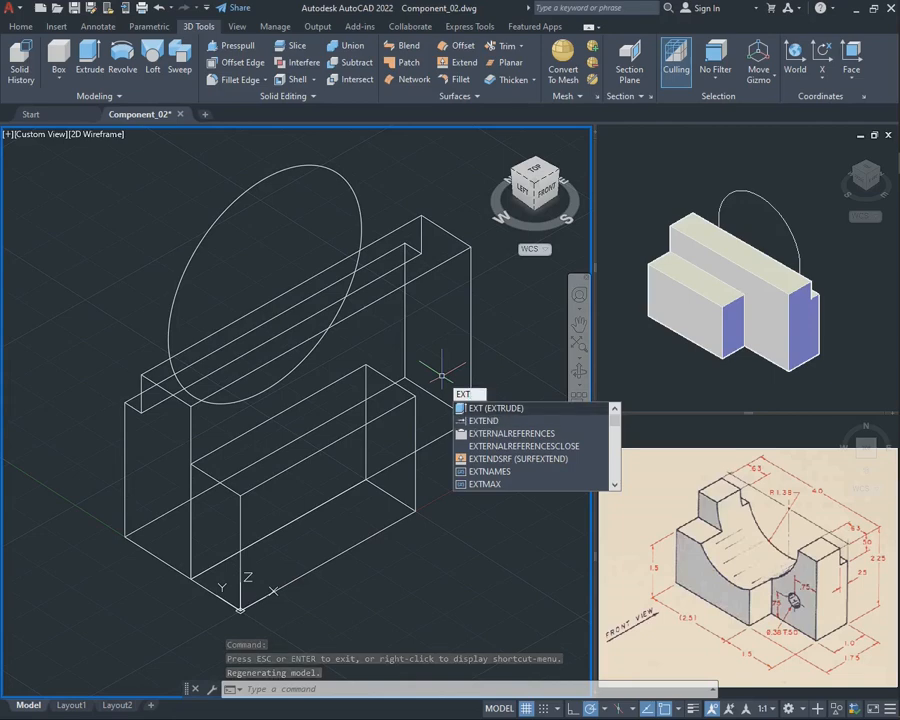
pyautogui.press('Return')
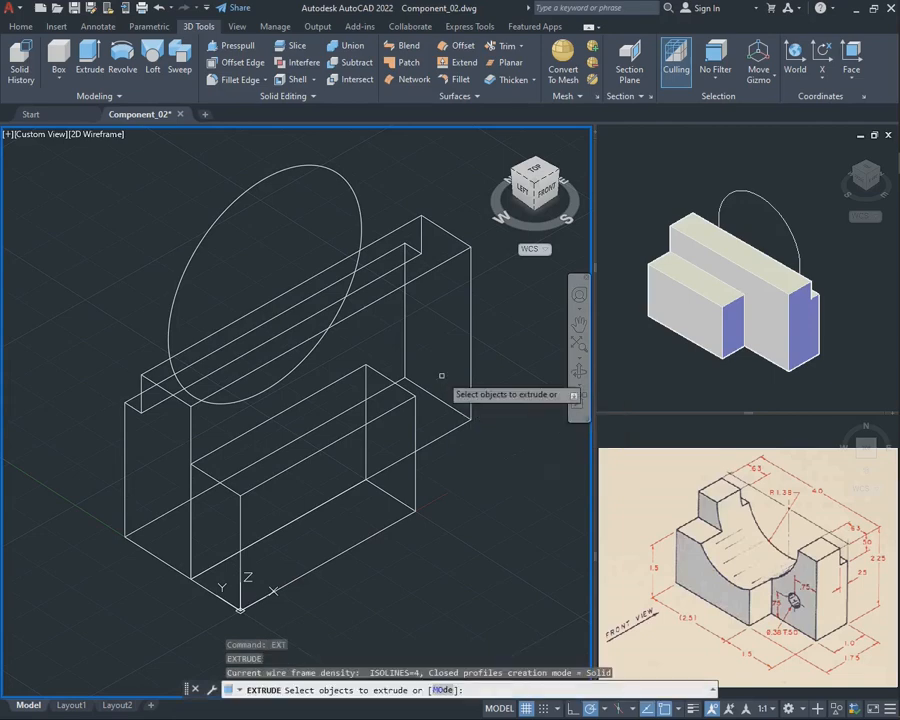
pyautogui.click(243, 204)
pyautogui.press('Return')
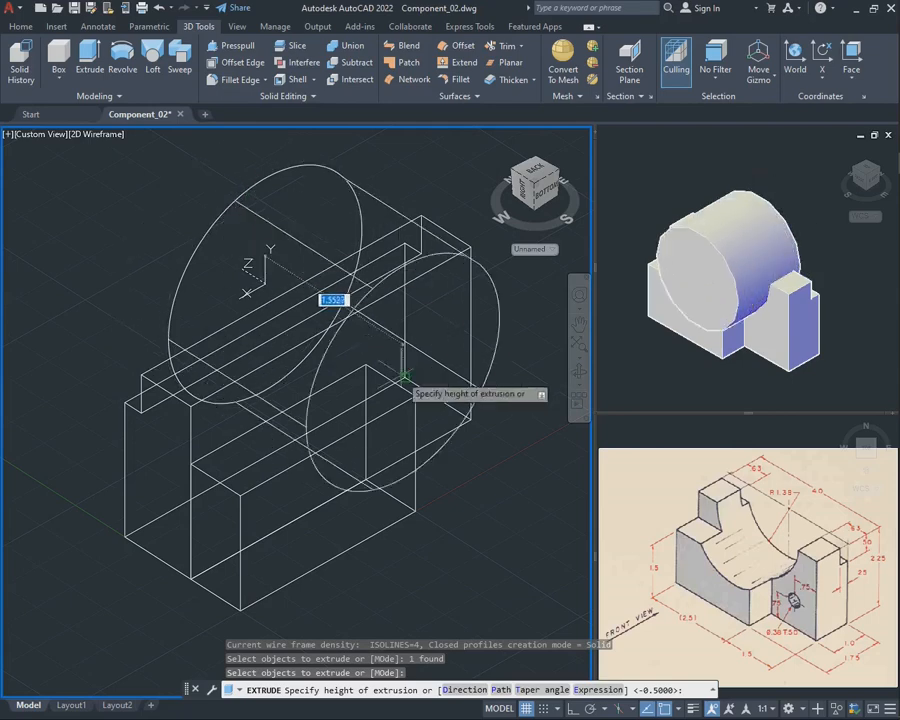
pyautogui.click(438, 444)
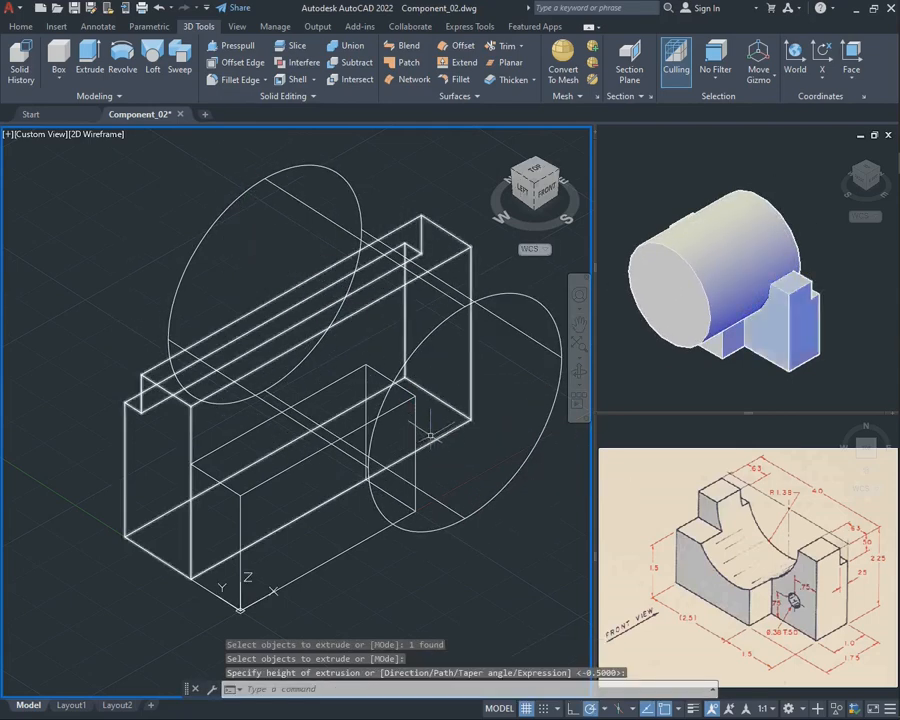
pyautogui.press('Escape')
# Step: Subtract the cylinder from both blocks to cut the curved saddle
pyautogui.scroll(-2, 385, 402)
pyautogui.click(579, 322)
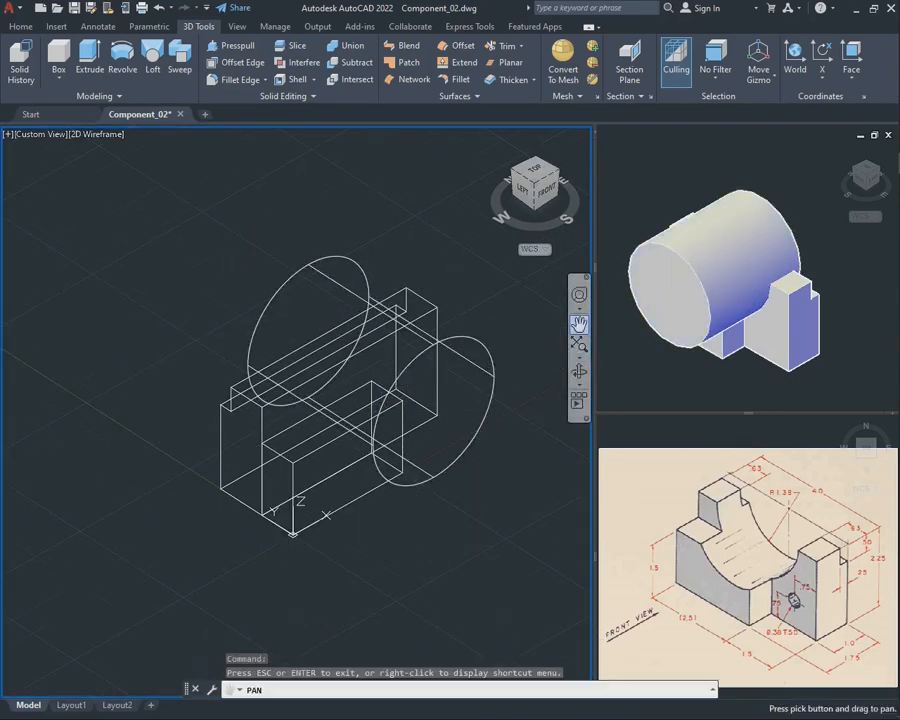
pyautogui.moveTo(370, 334); pyautogui.dragTo(316, 325)
pyautogui.press('Escape')
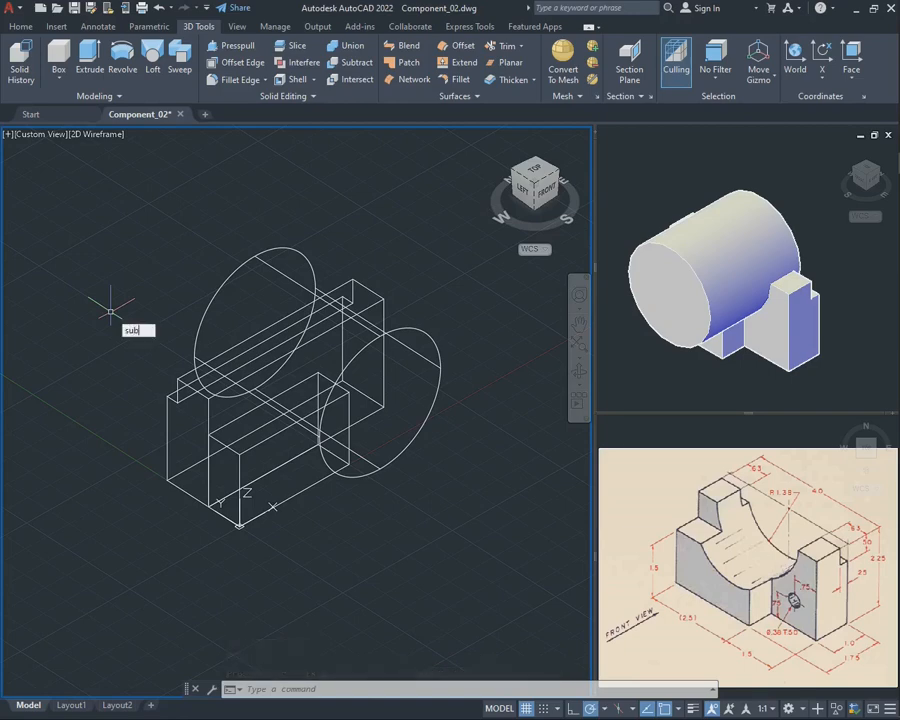
pyautogui.press('Return')
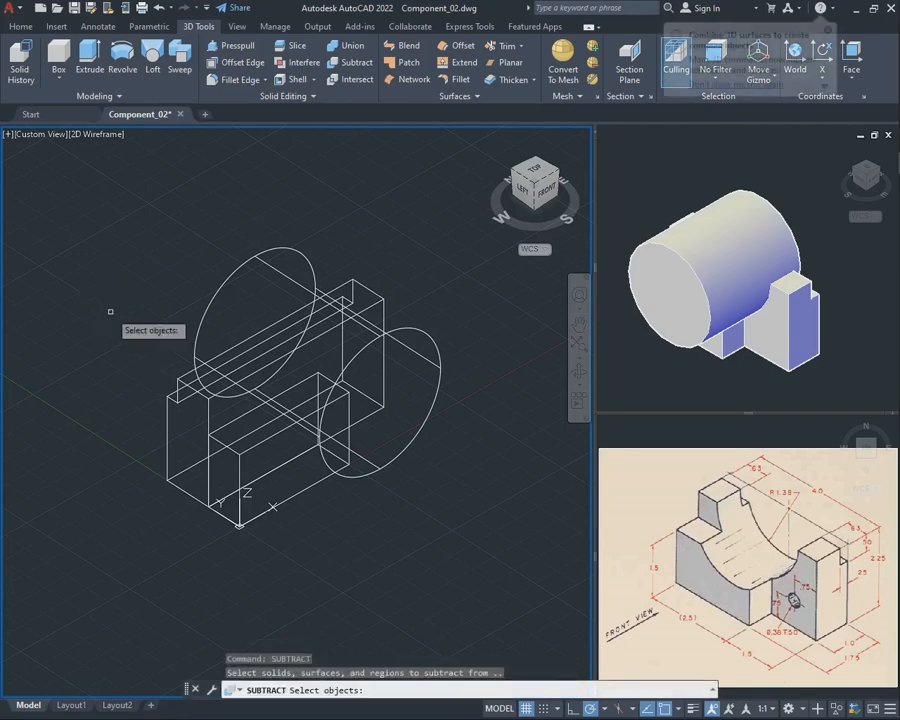
pyautogui.click(240, 553)
pyautogui.click(186, 471)
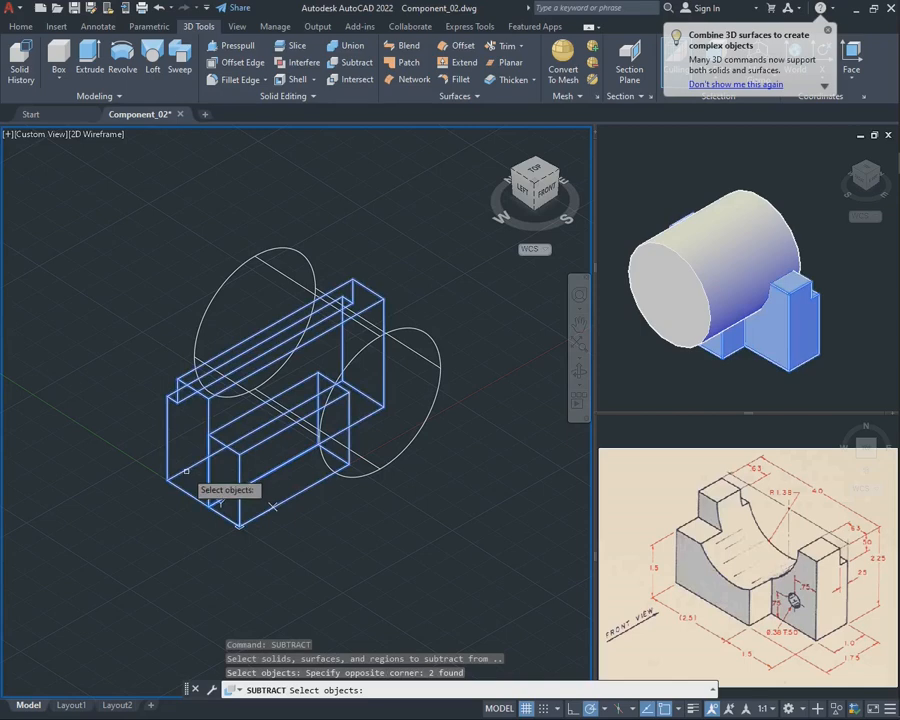
pyautogui.press('Return')
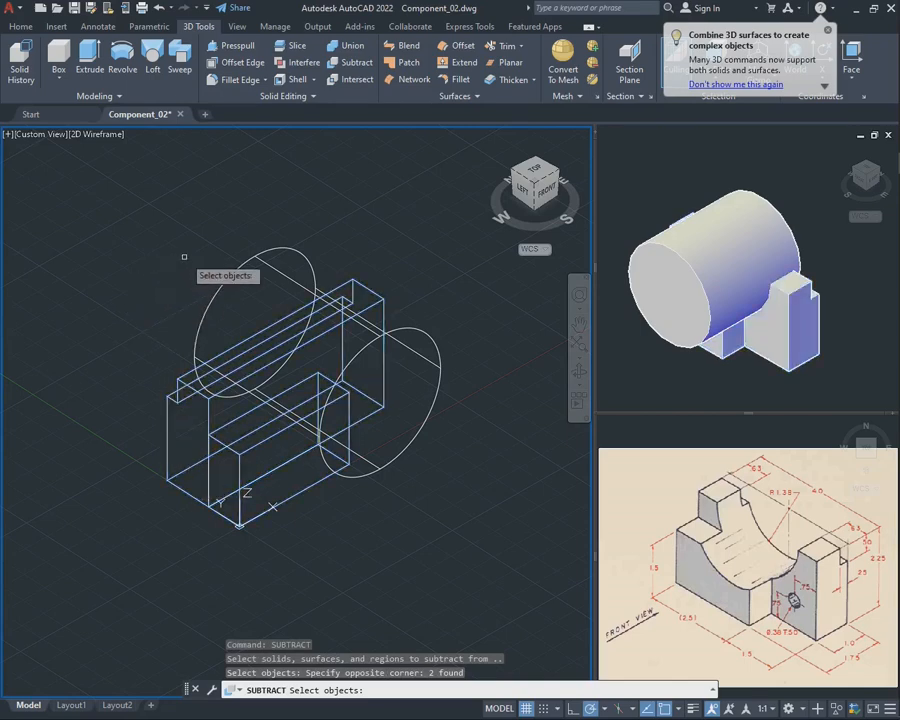
pyautogui.click(230, 270)
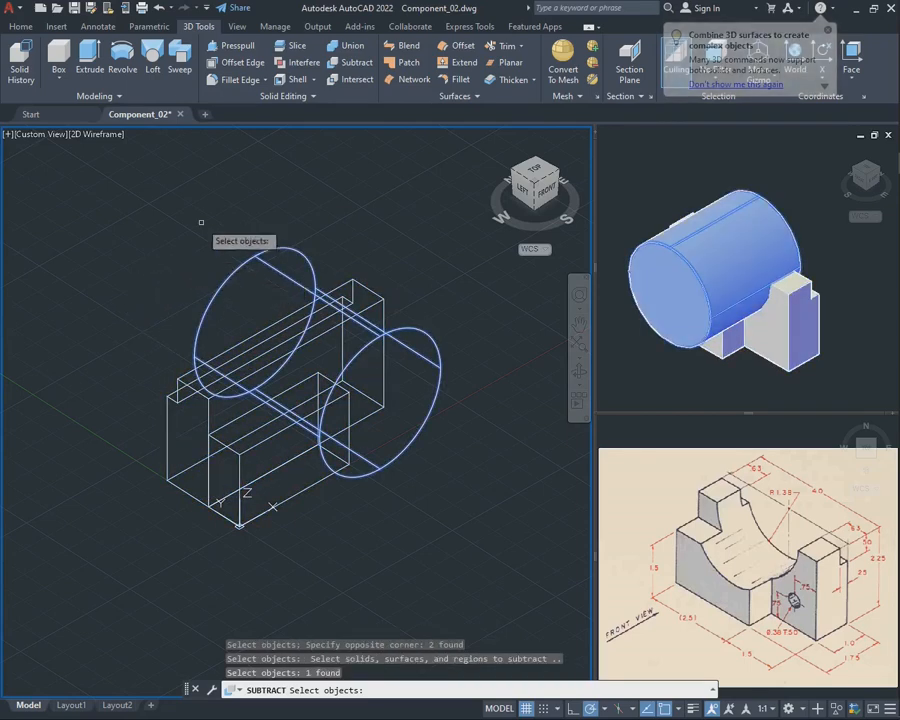
pyautogui.press('Return')
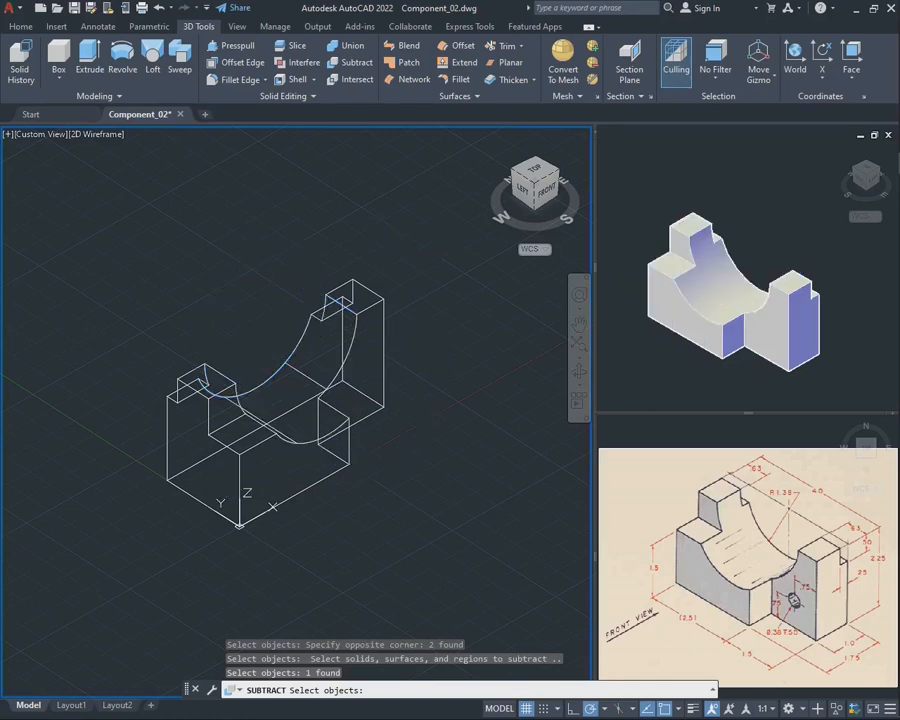
# Step: Align the UCS with the bottom face of the bracket using the Face option
pyautogui.click(577, 370)
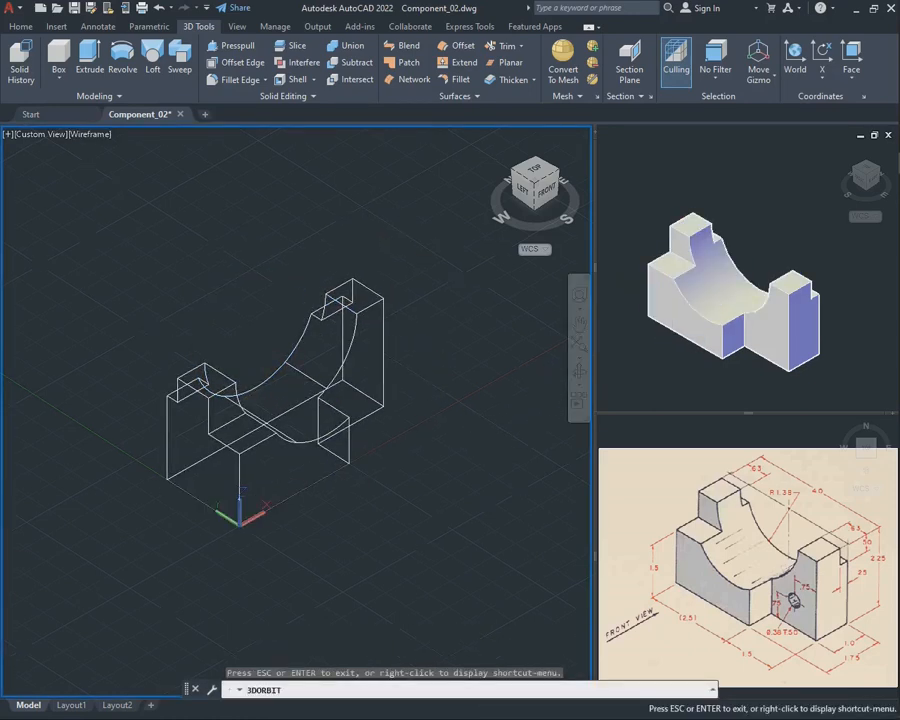
pyautogui.keyDown('shift'); pyautogui.moveTo(430, 370); pyautogui.dragTo(301, 405, button='middle'); pyautogui.keyUp('shift')
pyautogui.scroll(1, 240, 374)
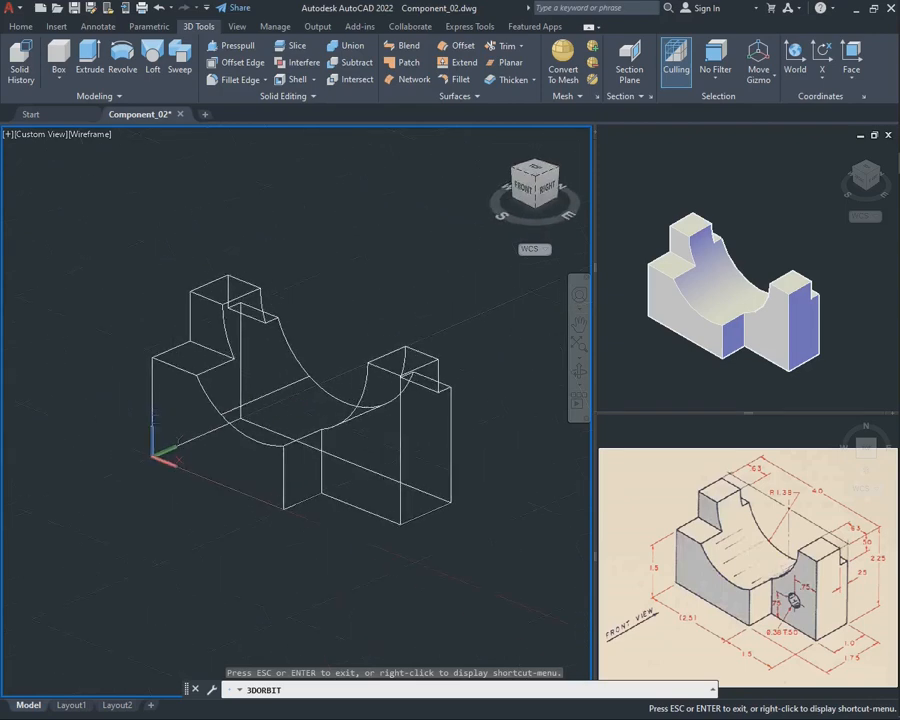
pyautogui.press('Escape')
pyautogui.click(579, 323)
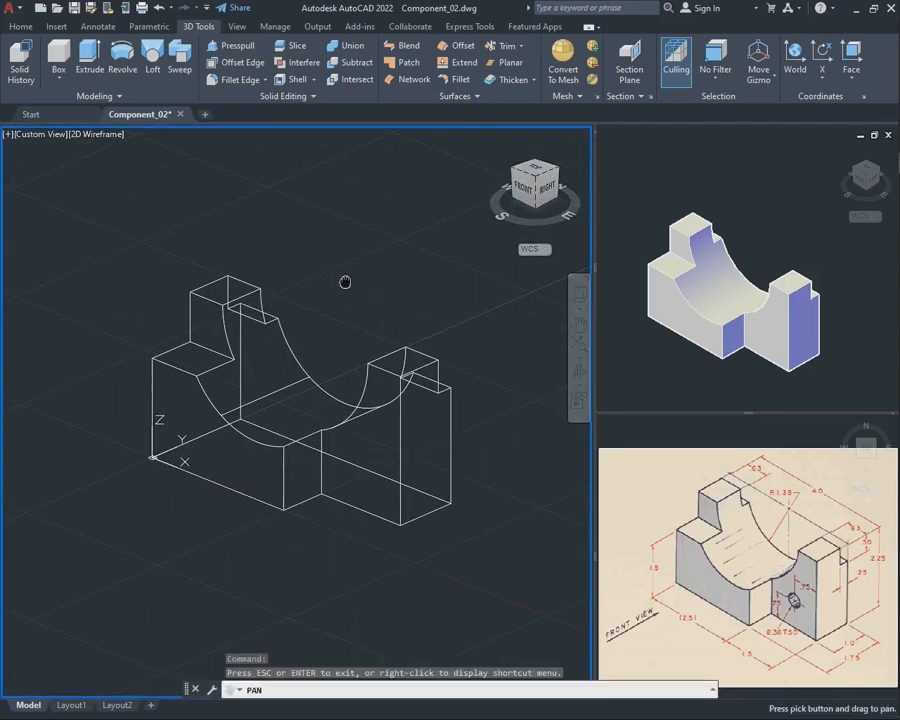
pyautogui.moveTo(344, 282); pyautogui.dragTo(312, 298)
pyautogui.press('Escape')
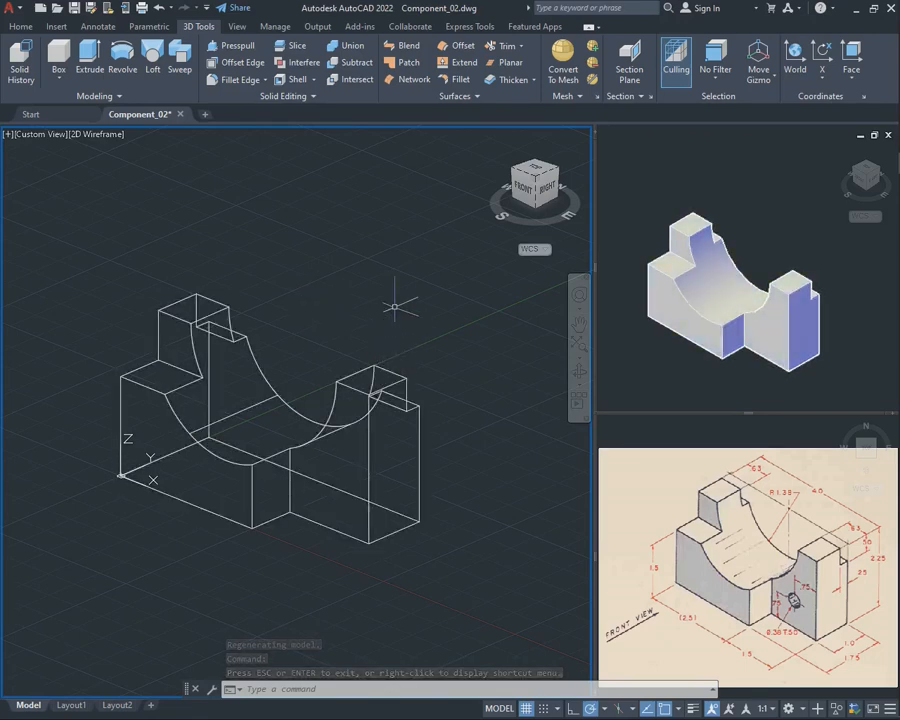
pyautogui.click(851, 52)
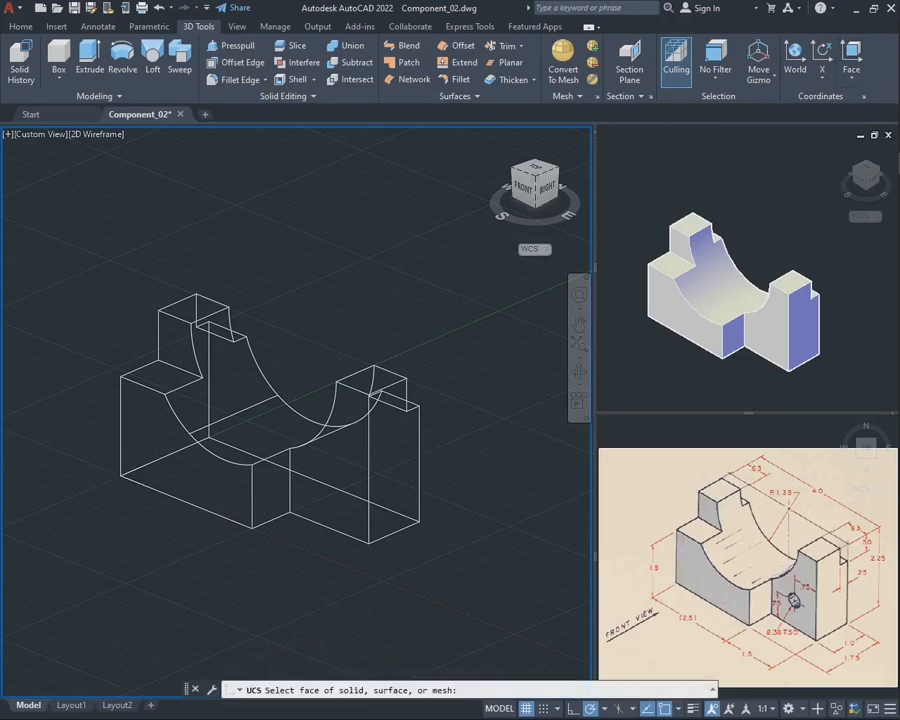
pyautogui.click(330, 490)
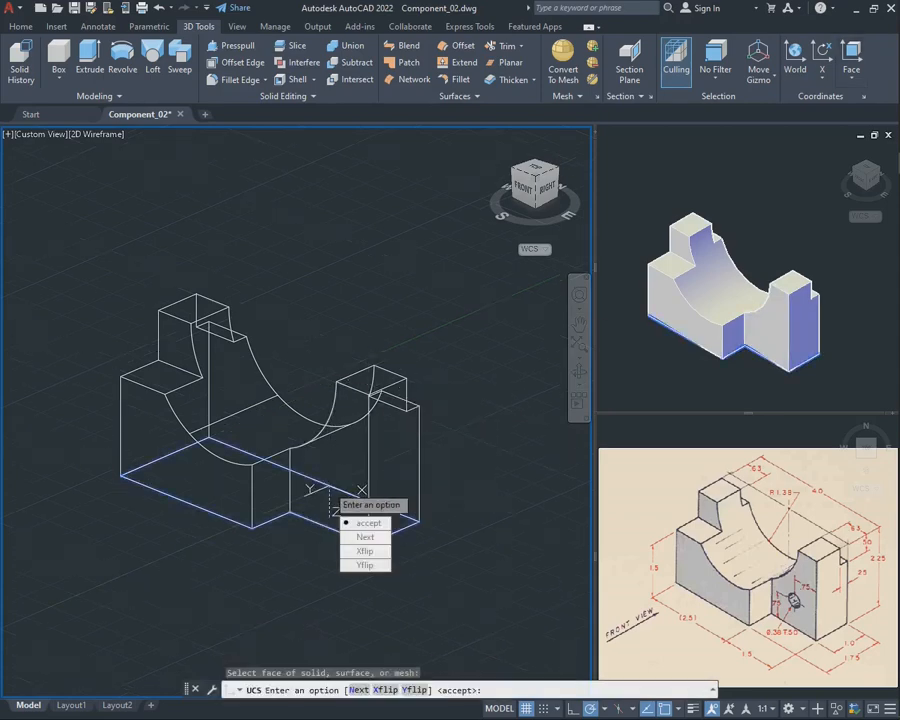
pyautogui.click(362, 518)
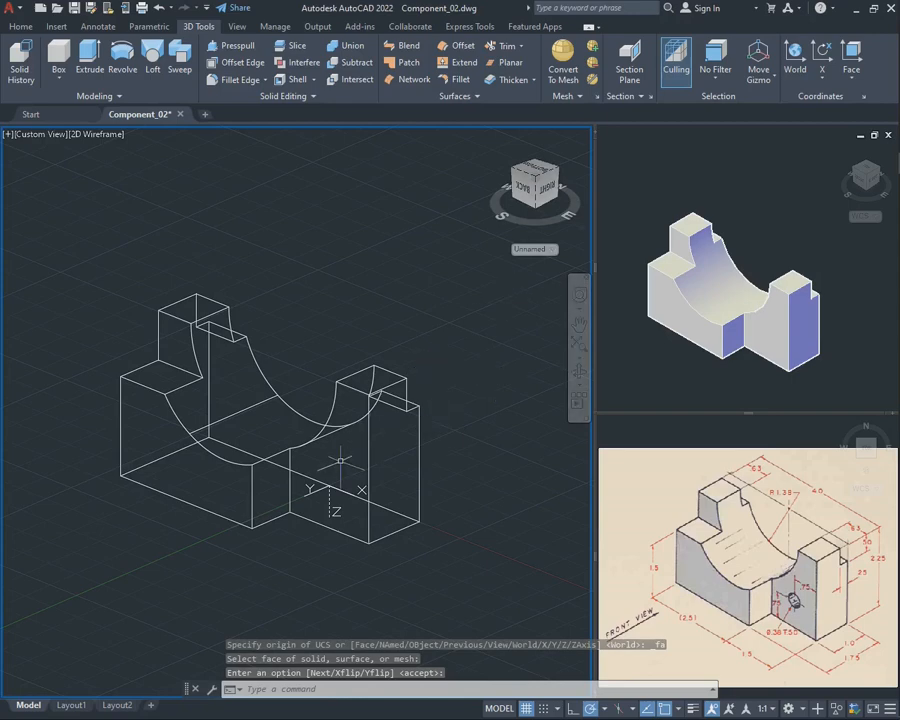
pyautogui.scroll(3, 340, 460)
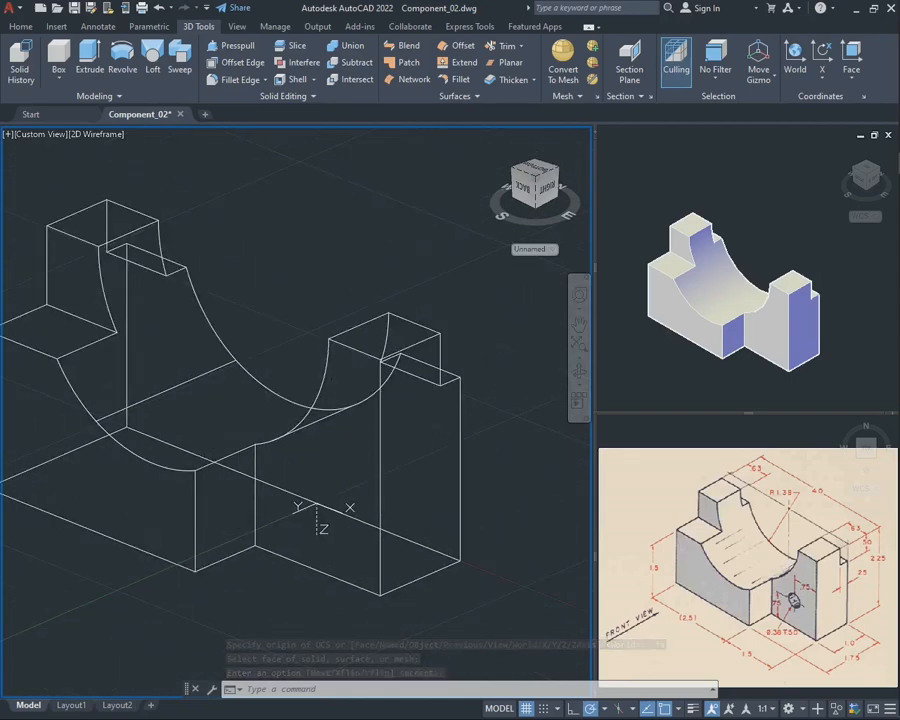
# Step: Reset the UCS to World, and align it with the recessed front face below the taller block using the Face option
pyautogui.click(795, 55)
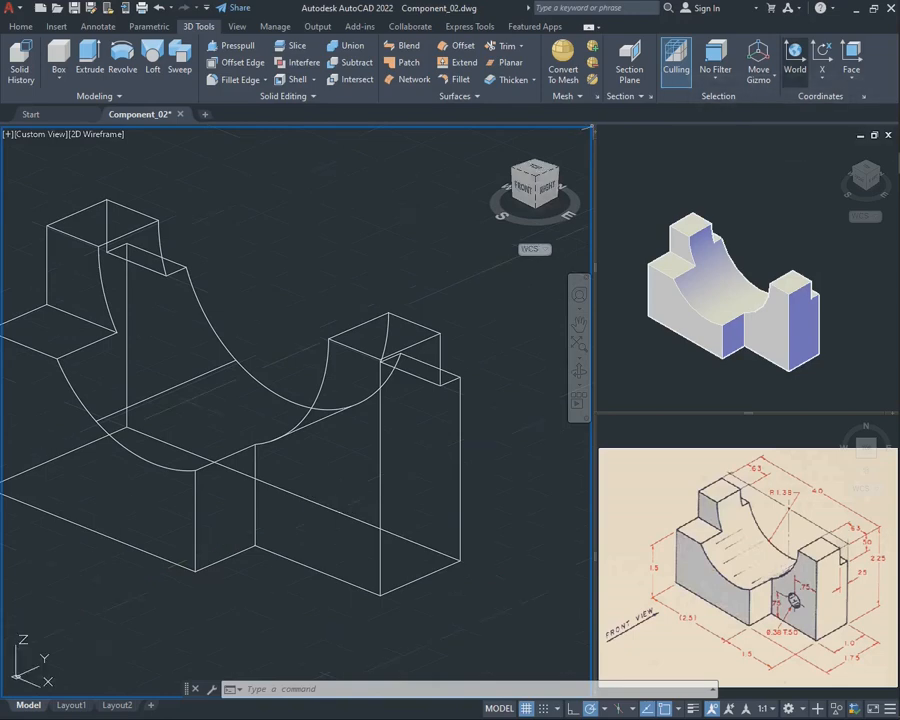
pyautogui.click(851, 55)
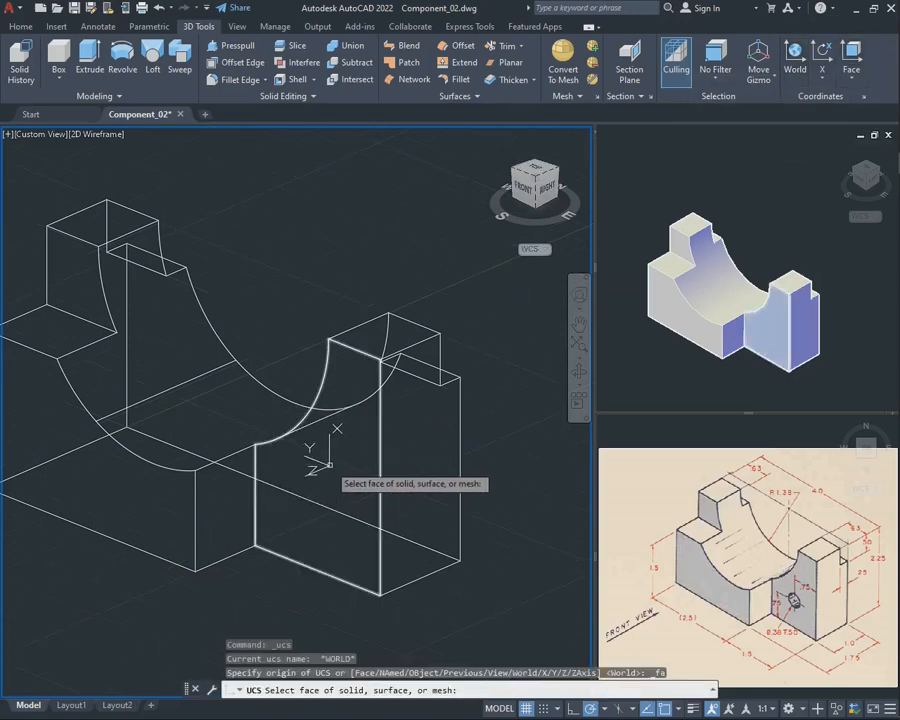
pyautogui.click(337, 467)
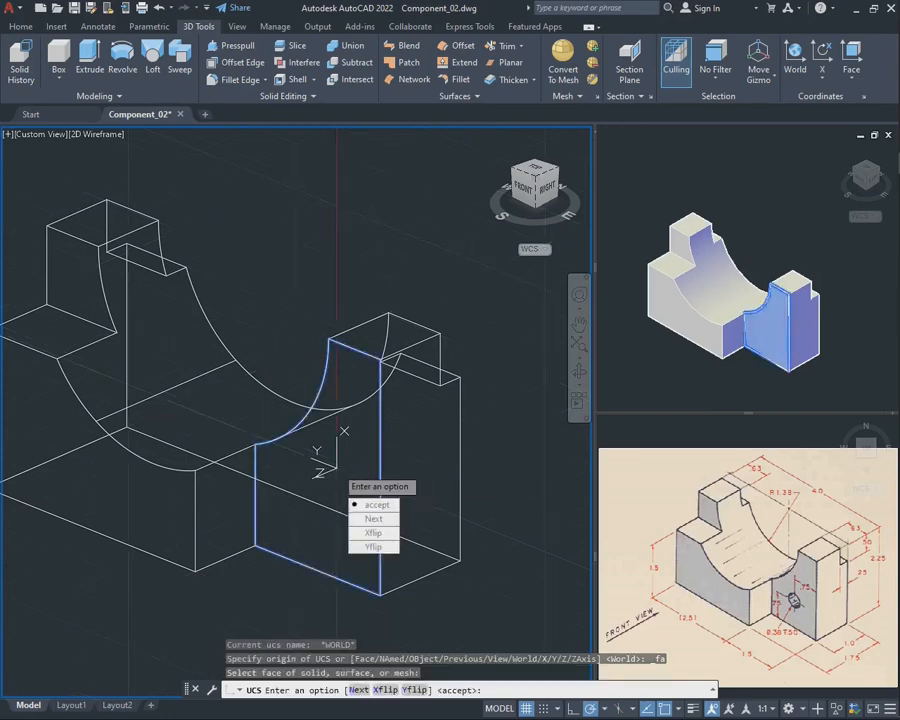
pyautogui.press('Return')
# Step: Draw one vertical and one horizontal construction line through the recessed front face's lower outer corner, along its edges
pyautogui.scroll(-2, 340, 311)
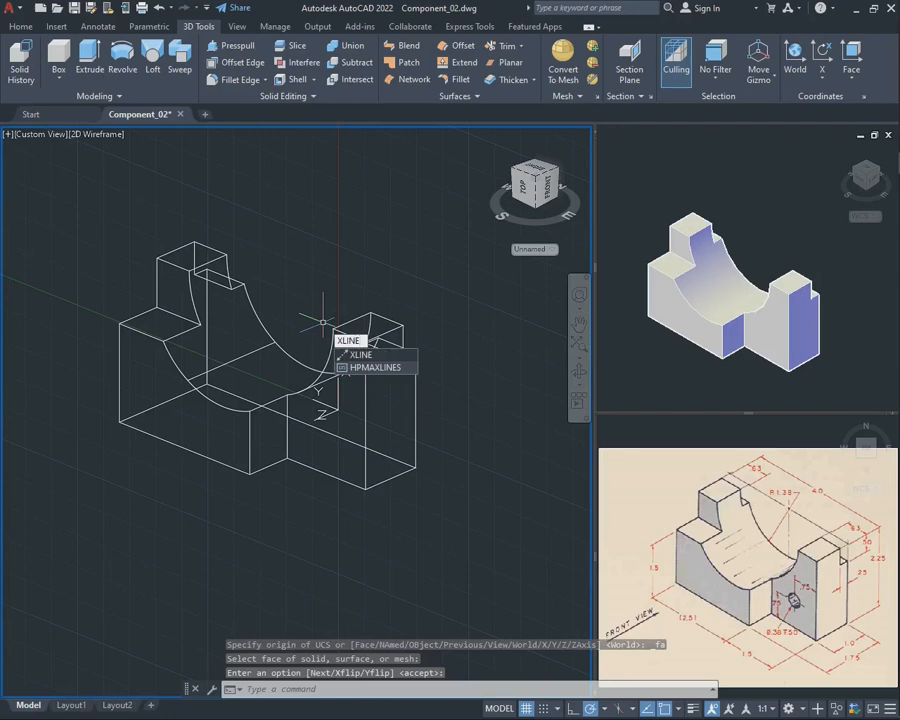
pyautogui.press('Return')
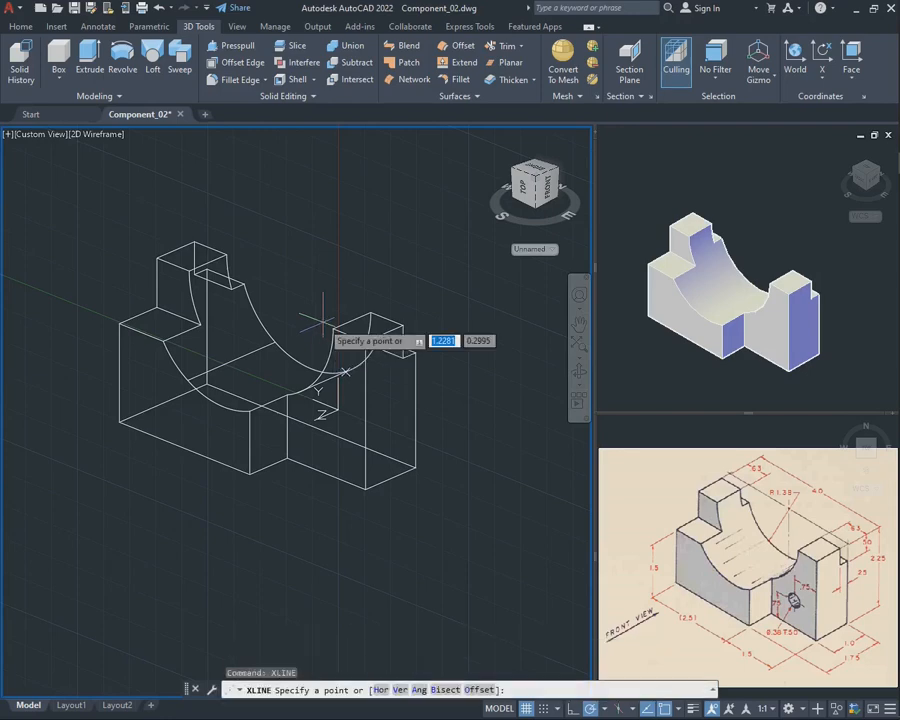
pyautogui.click(366, 488)
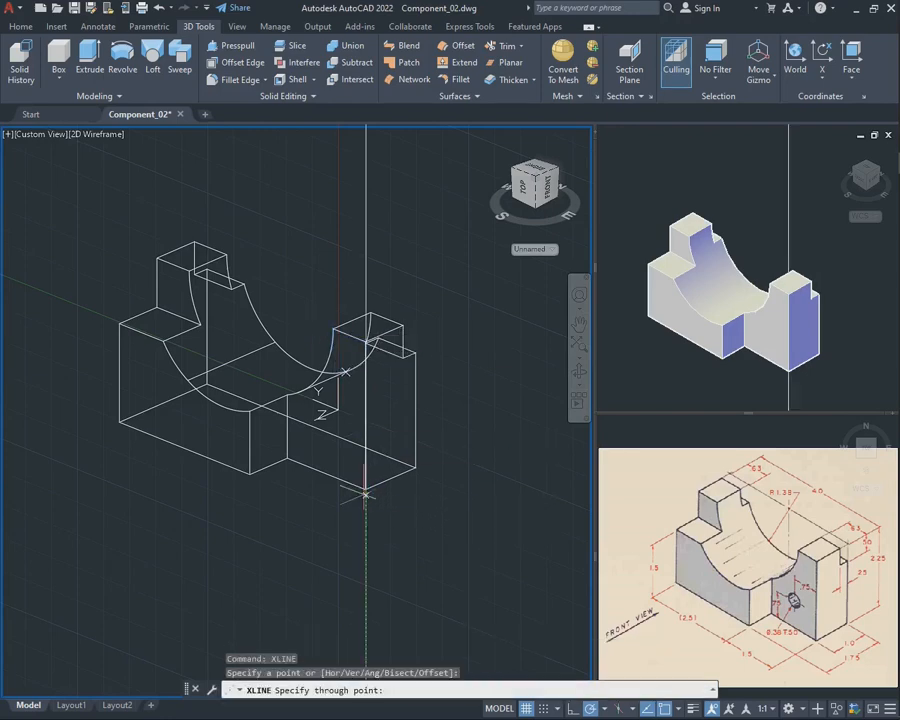
pyautogui.click(366, 553)
pyautogui.click(399, 503)
pyautogui.press('Escape')
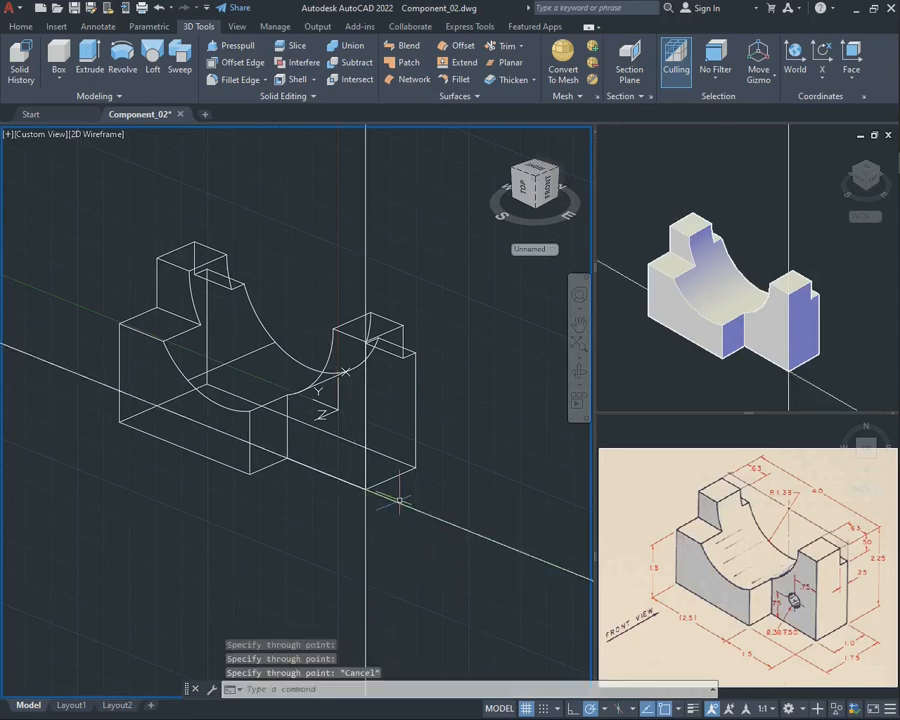
# Step: Offset the vertical construction line 0.75 inward and the horizontal one 0.75 upward to locate the hole centre
pyautogui.scroll(2, 335, 503)
pyautogui.write('of')
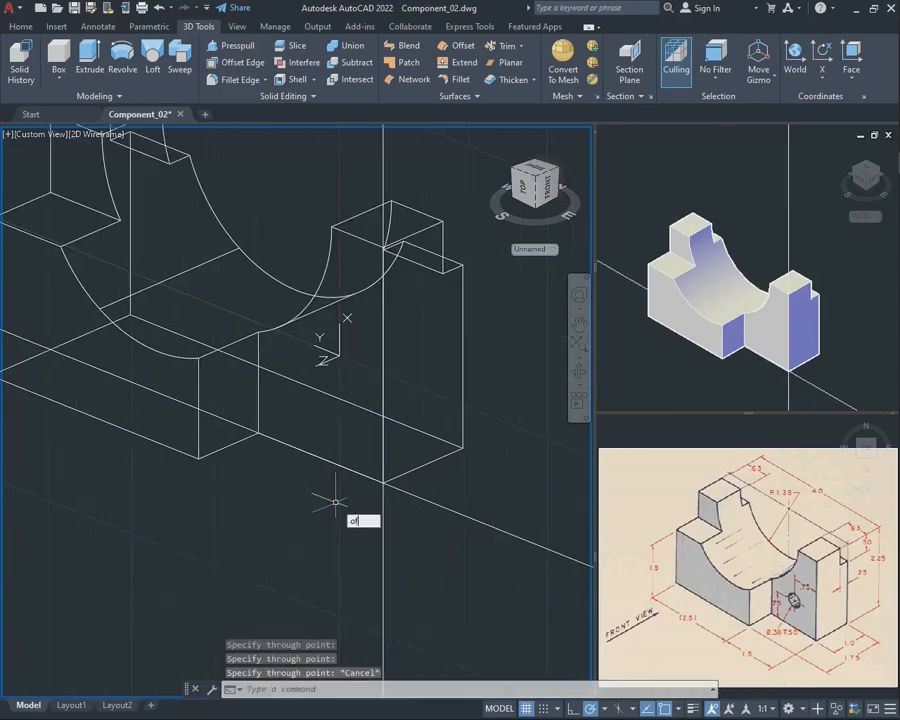
pyautogui.write('fset')
pyautogui.press('Return')
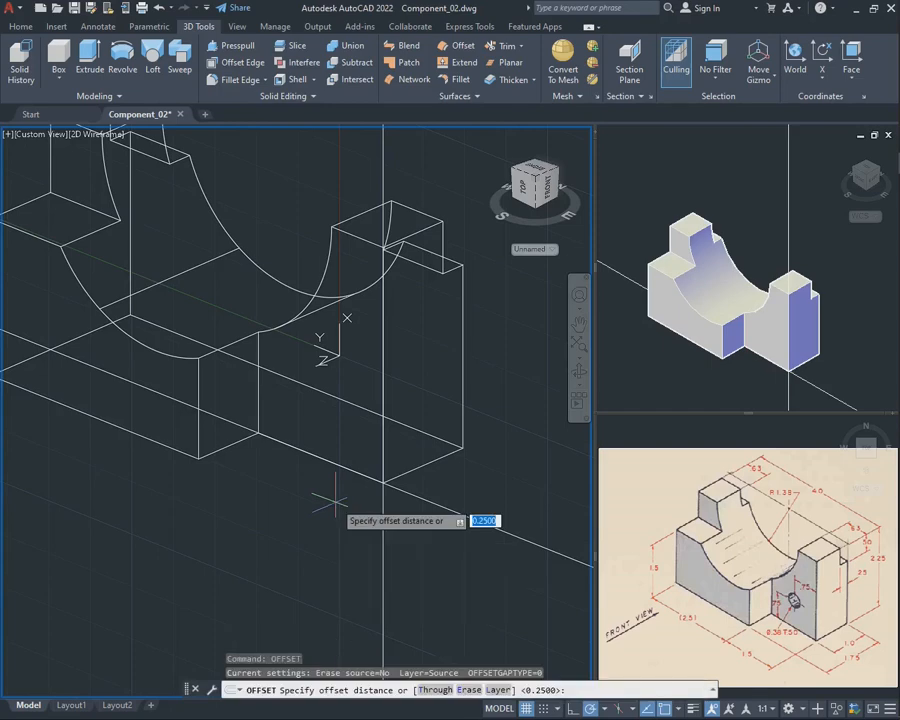
pyautogui.write('0.75')
pyautogui.press('Return')
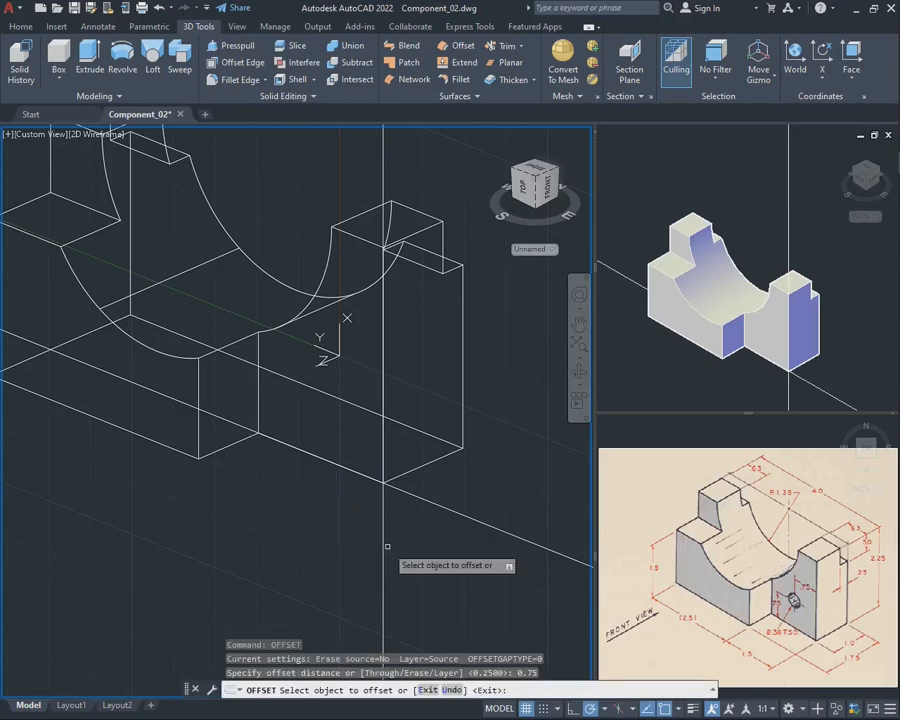
pyautogui.click(383, 542)
pyautogui.click(288, 512)
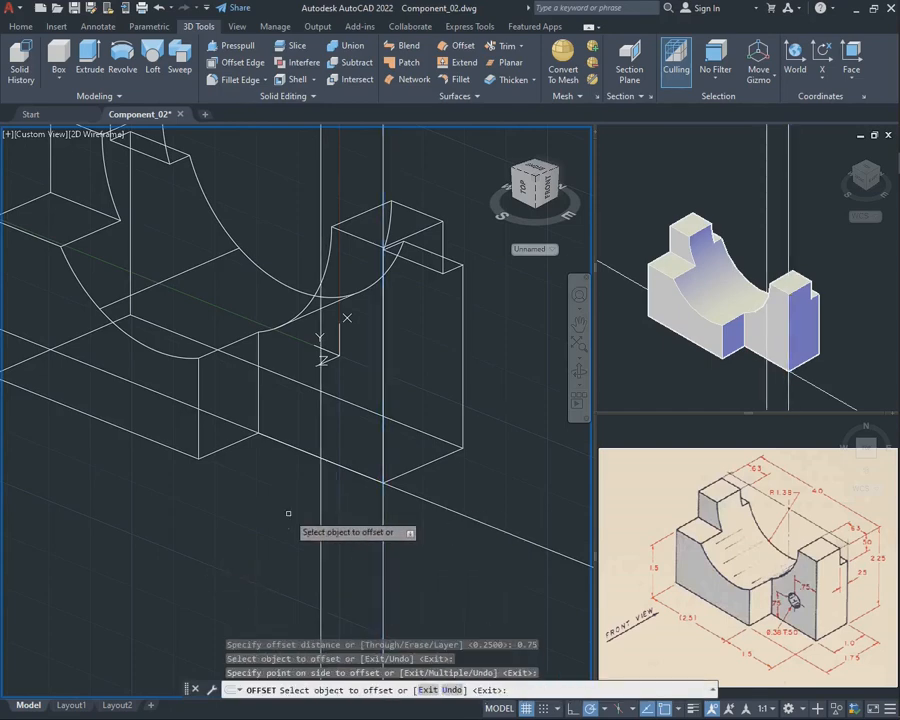
pyautogui.click(443, 506)
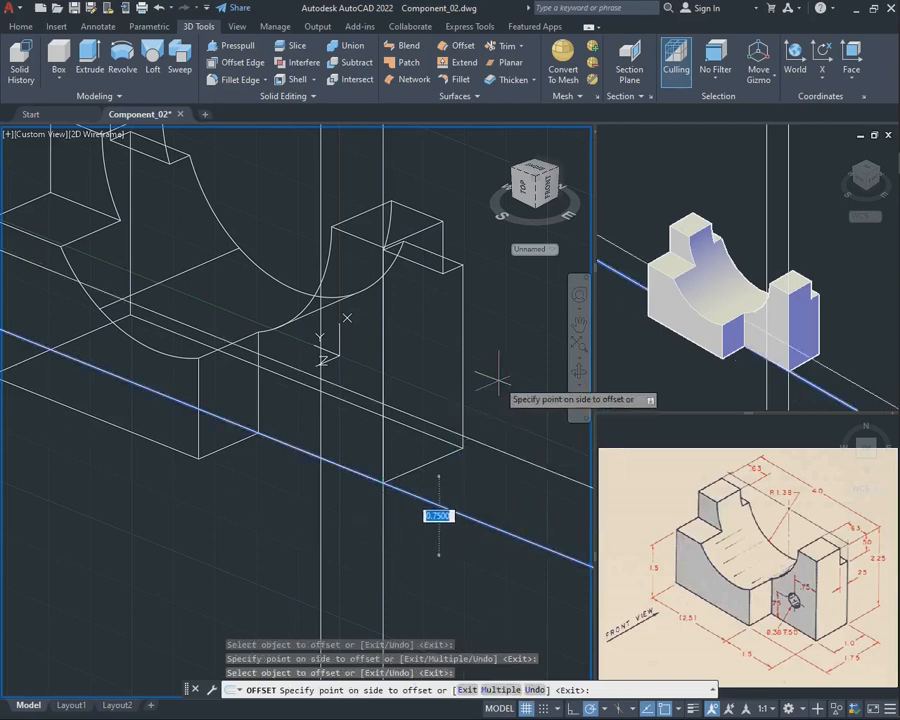
pyautogui.click(493, 382)
pyautogui.press('Escape')
# Step: Draw a 0.38 diameter circle centred where the two offset construction lines cross on the recessed front face
pyautogui.scroll(3, 316, 380)
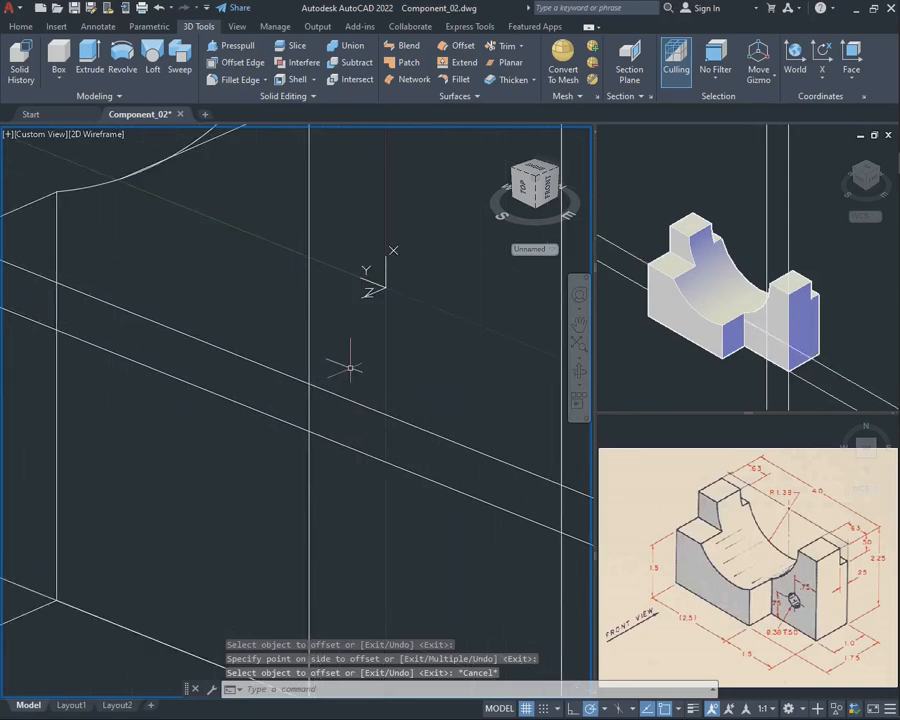
pyautogui.write('circle')
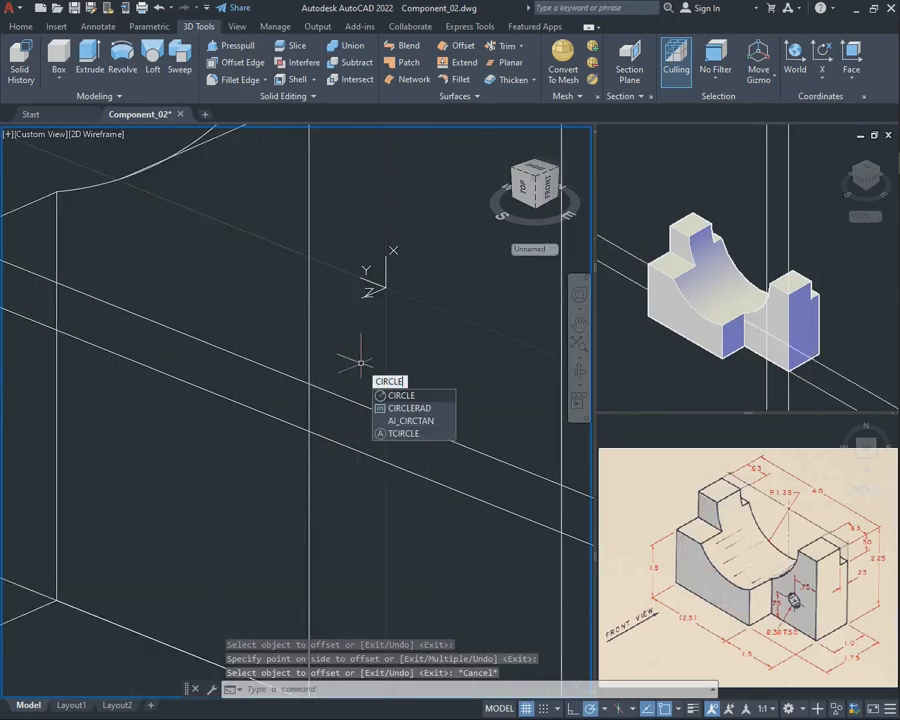
pyautogui.press('Return')
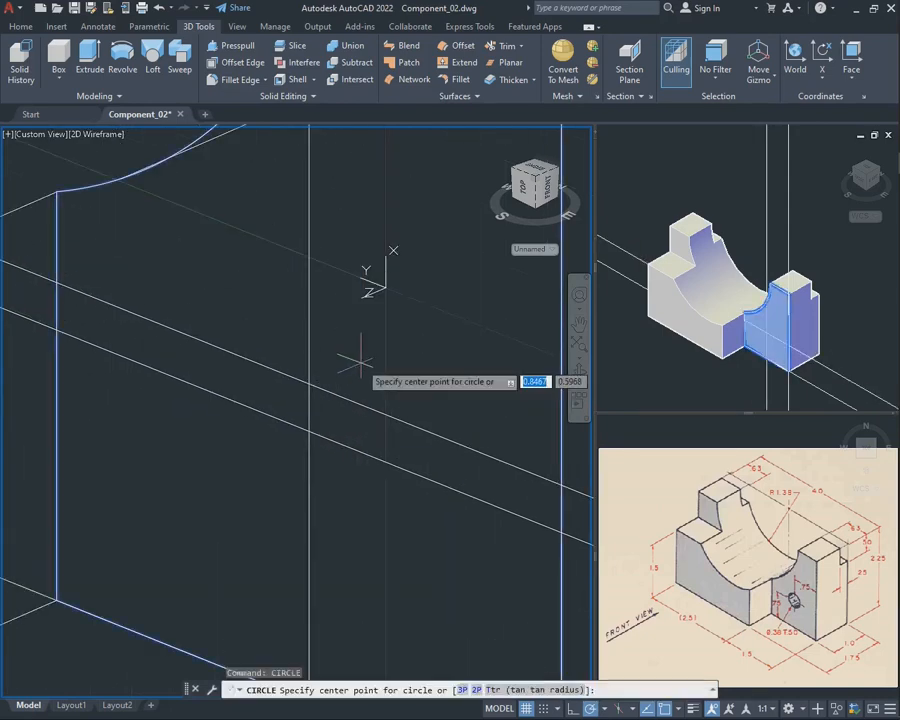
pyautogui.click(309, 383)
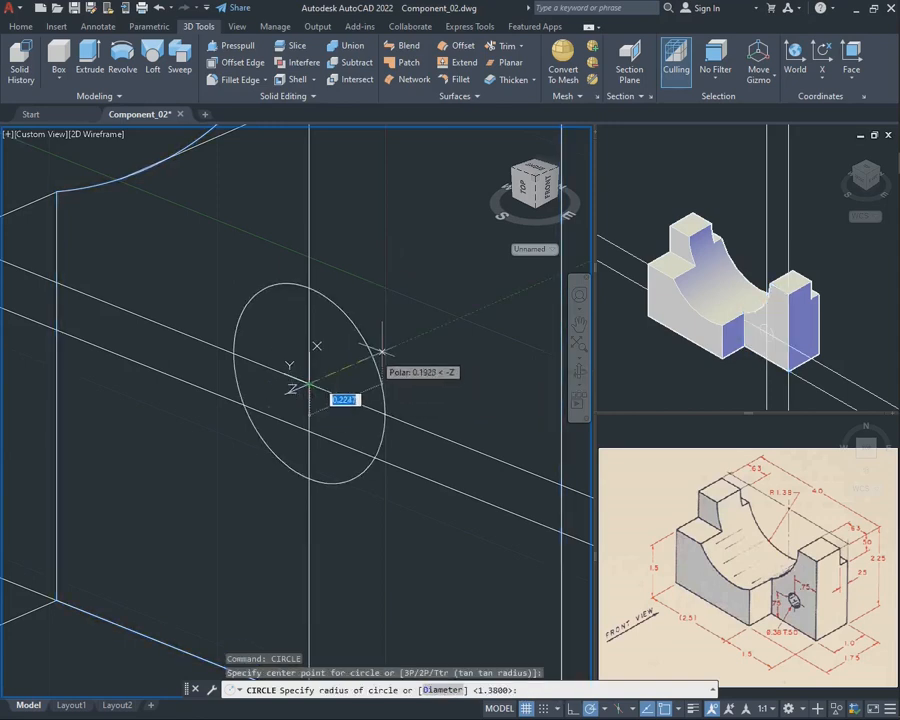
pyautogui.scroll(-1, 390, 345)
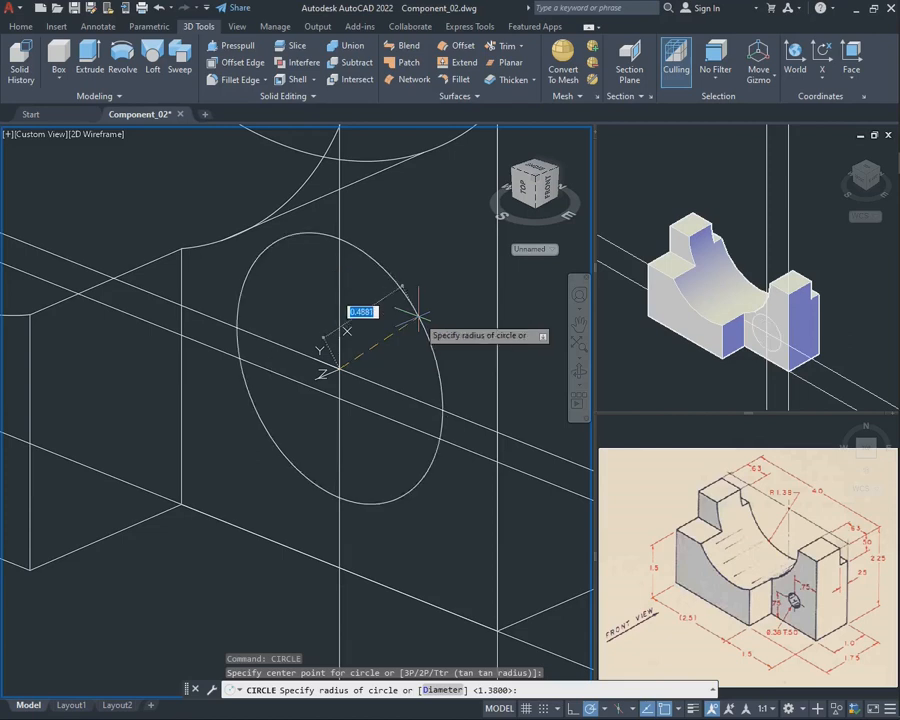
pyautogui.write('d')
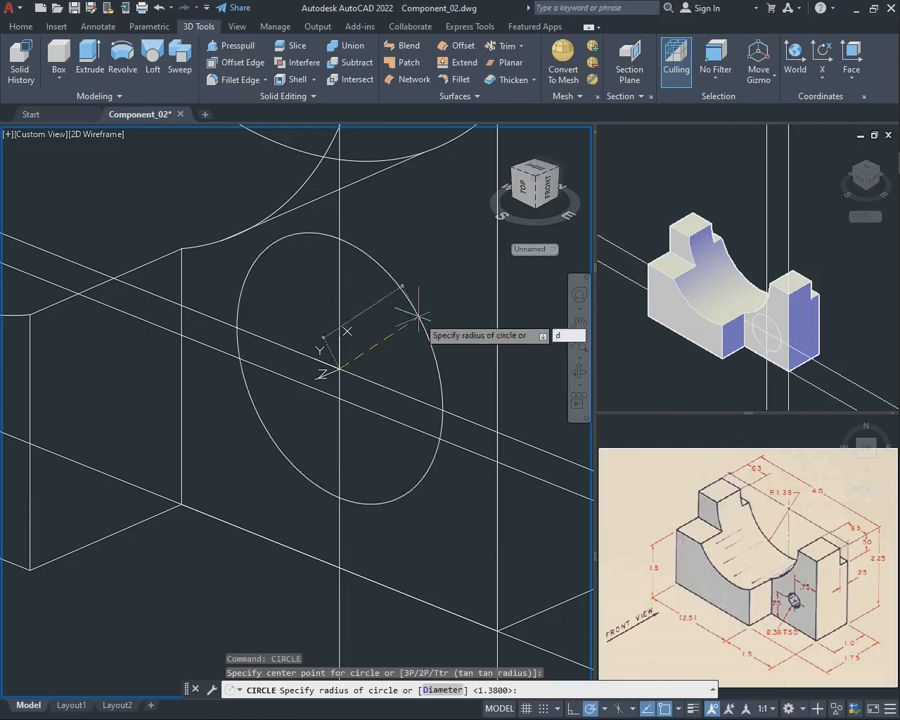
pyautogui.press('Return')
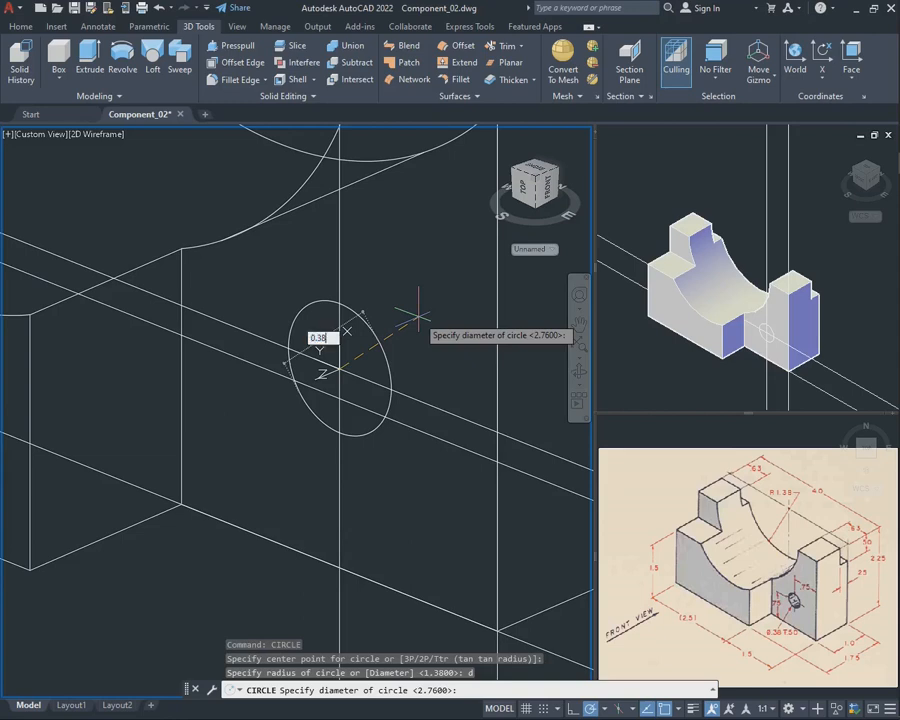
pyautogui.write('0.38')
pyautogui.press('Return')
# Step: Erase the two vertical and two horizontal construction lines, keeping the hole circle
pyautogui.scroll(-5, 418, 316)
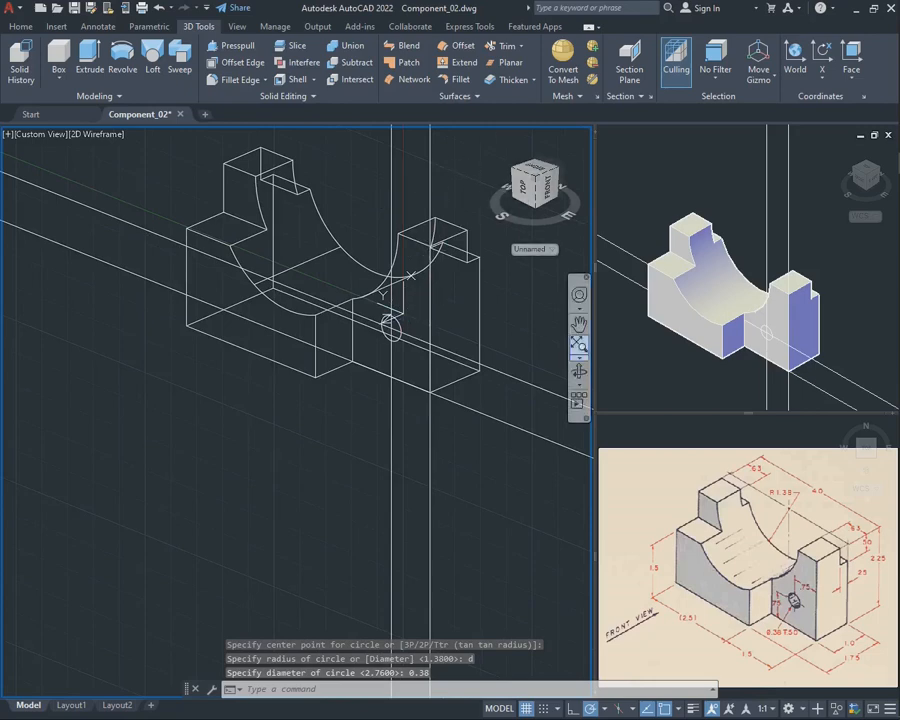
pyautogui.click(579, 325)
pyautogui.moveTo(468, 203); pyautogui.dragTo(404, 307)
pyautogui.press('Escape')
pyautogui.click(345, 181)
pyautogui.click(305, 166)
pyautogui.click(300, 164)
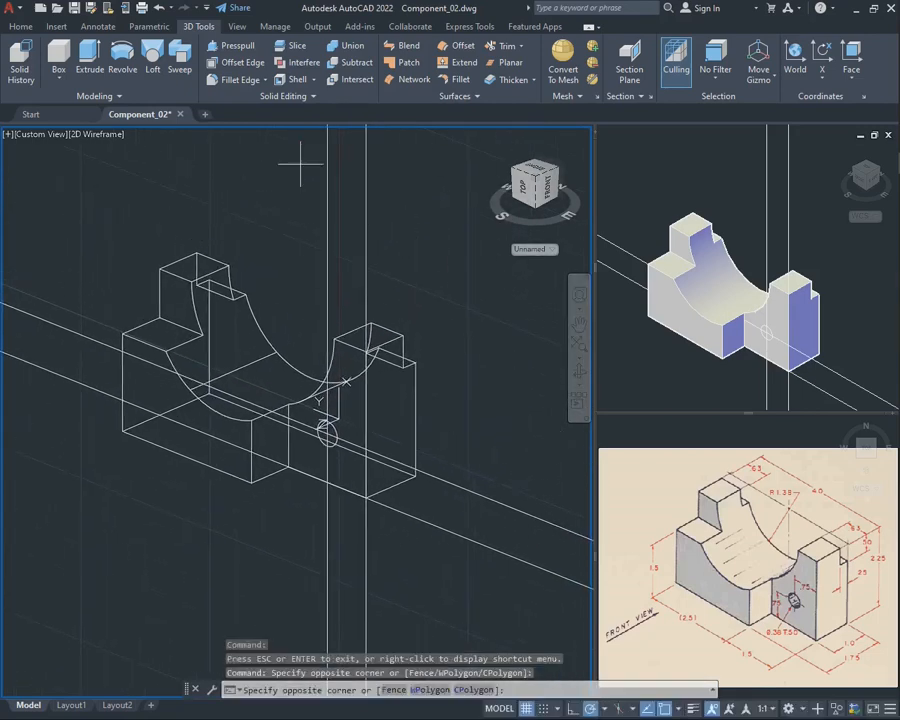
pyautogui.click(416, 239)
pyautogui.click(416, 242)
pyautogui.click(296, 187)
pyautogui.click(296, 187)
pyautogui.click(410, 262)
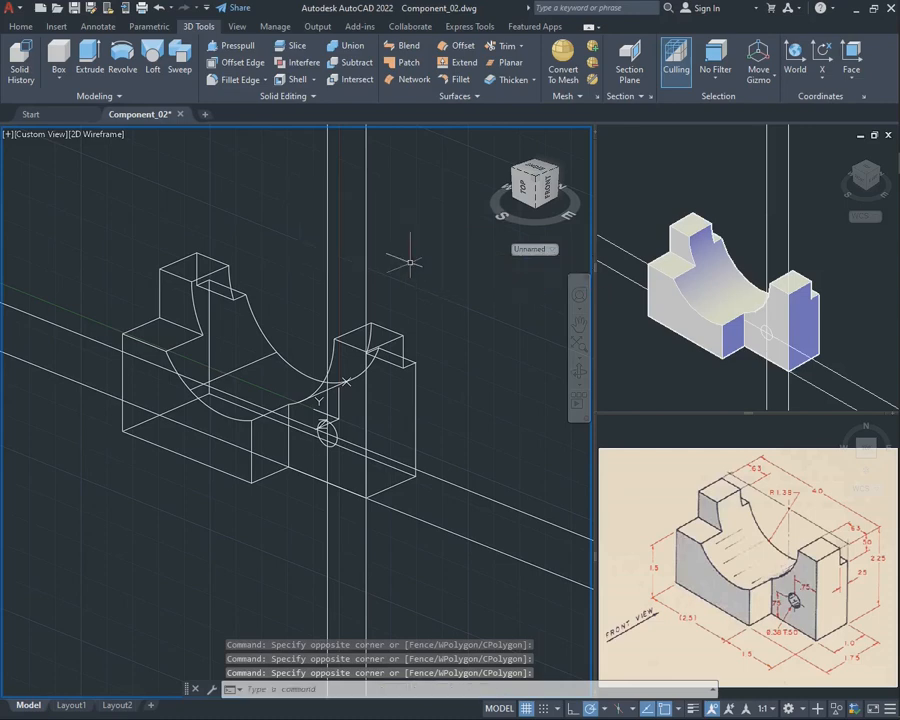
pyautogui.click(292, 205)
pyautogui.press('Delete')
pyautogui.click(468, 560)
pyautogui.click(446, 464)
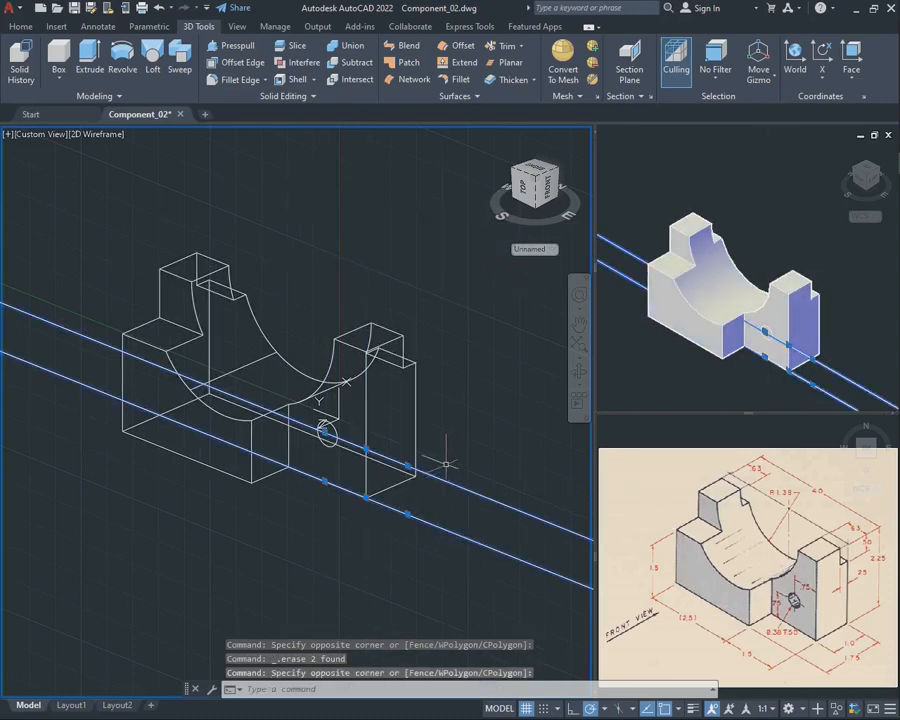
pyautogui.press('Delete')
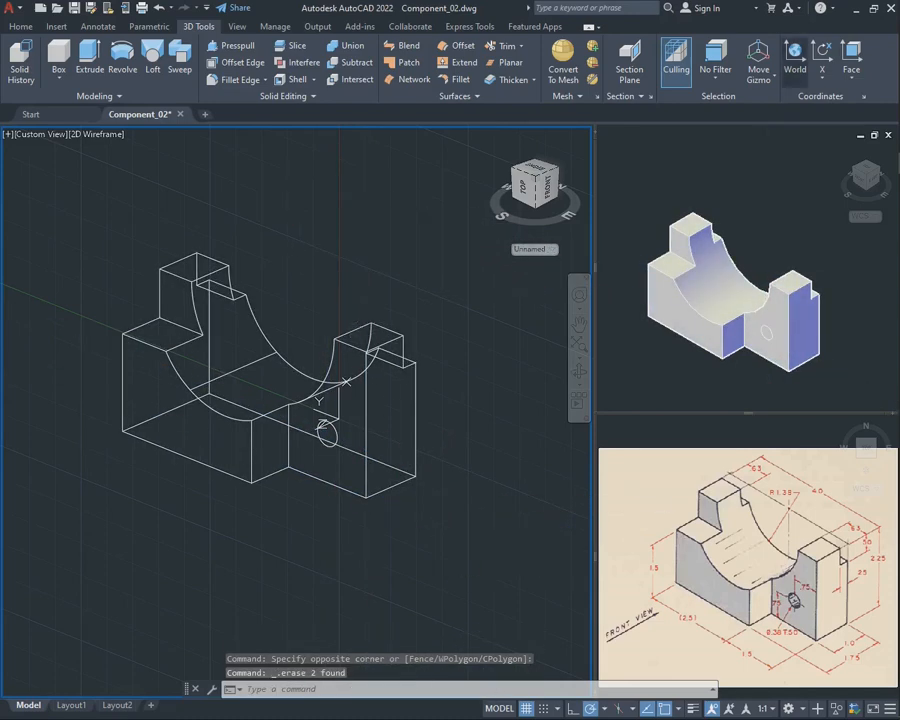
# Step: Reset the UCS to World and extrude the hole circle 0.5 back into the bracket
pyautogui.click(795, 55)
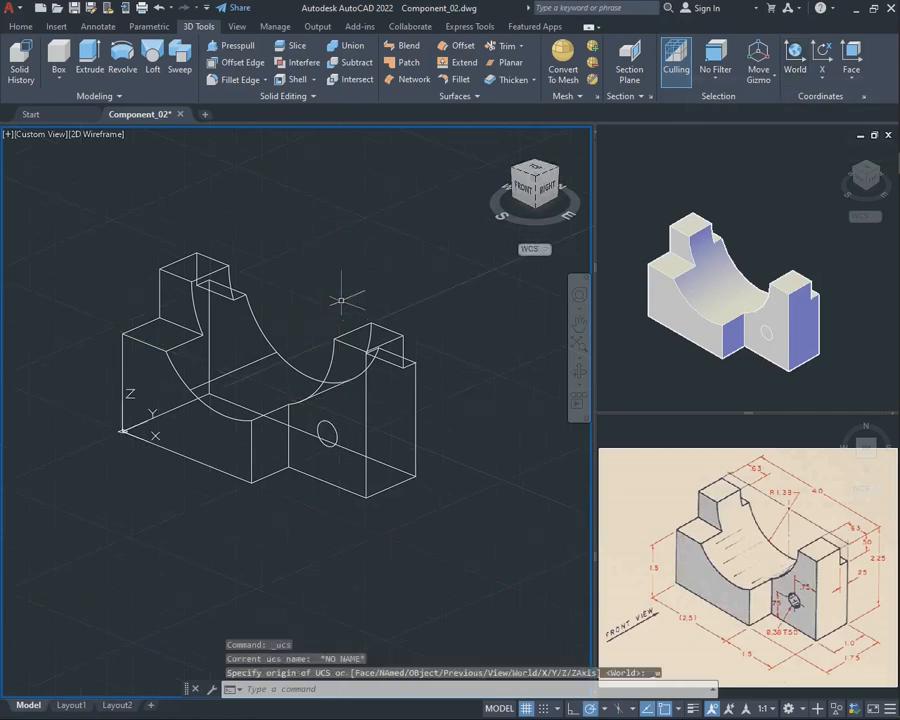
pyautogui.write('extr')
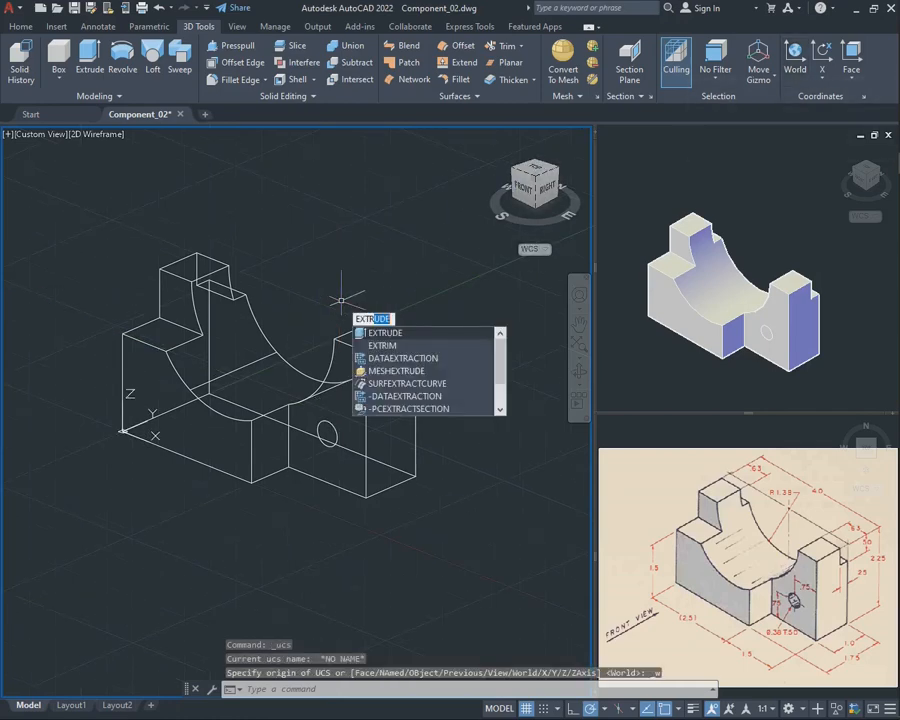
pyautogui.press('Return')
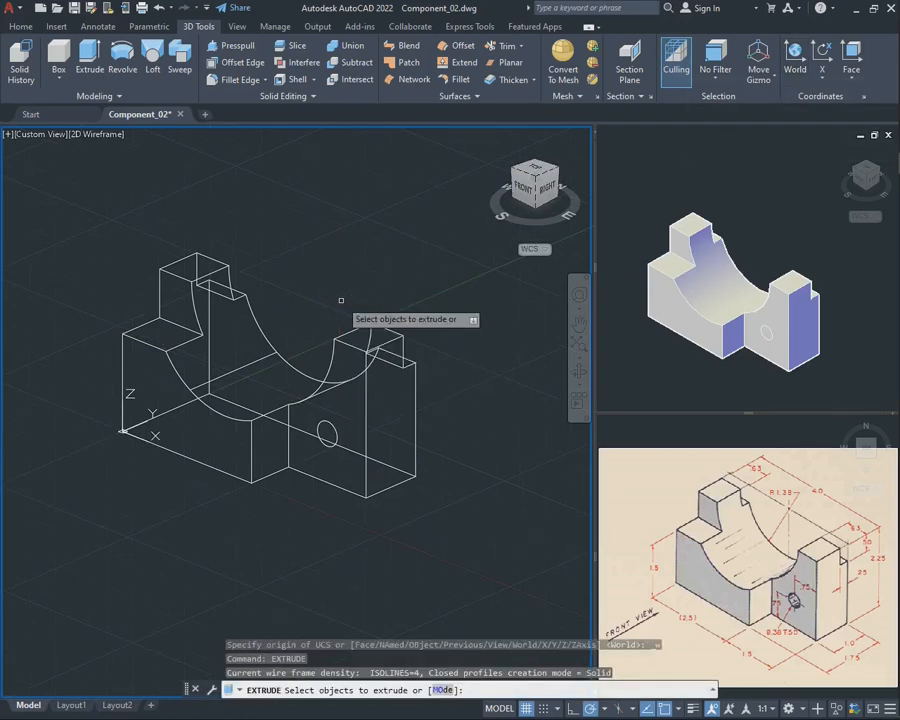
pyautogui.click(327, 434)
pyautogui.press('Return')
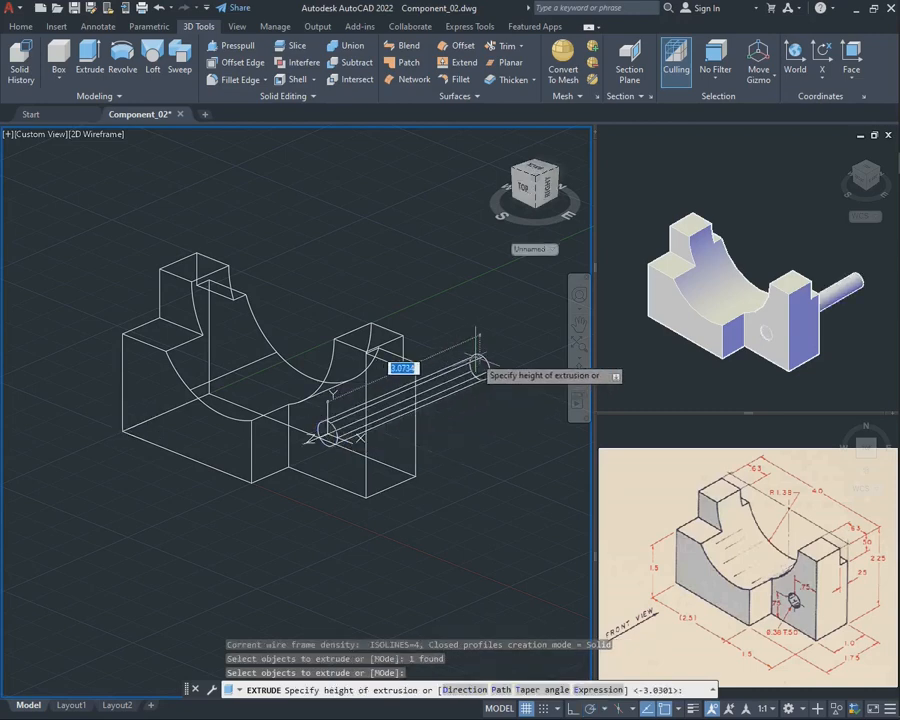
pyautogui.press('BackSpace')
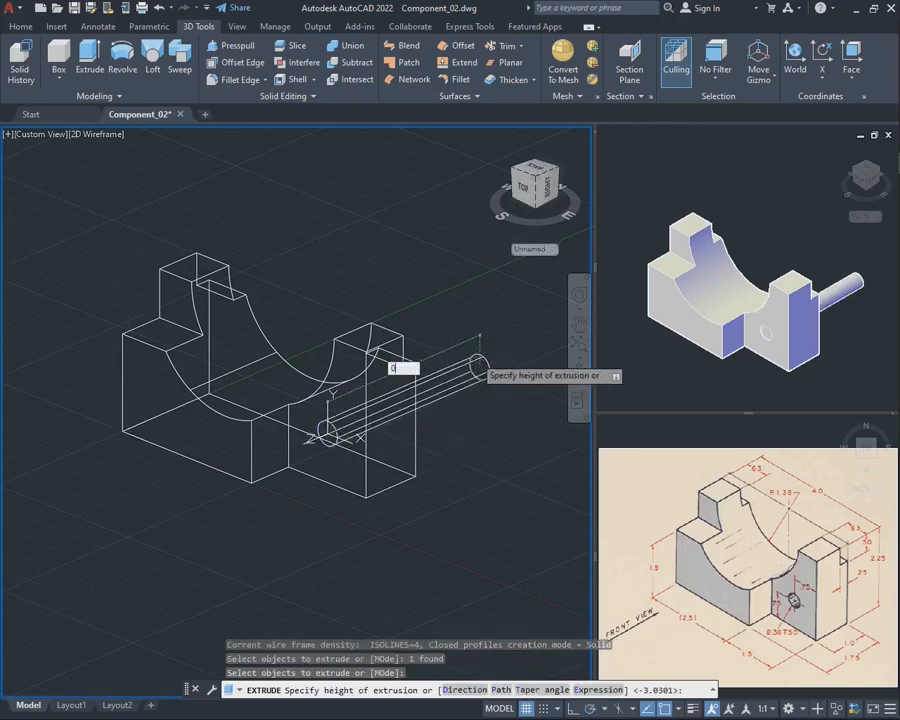
pyautogui.press('Return')
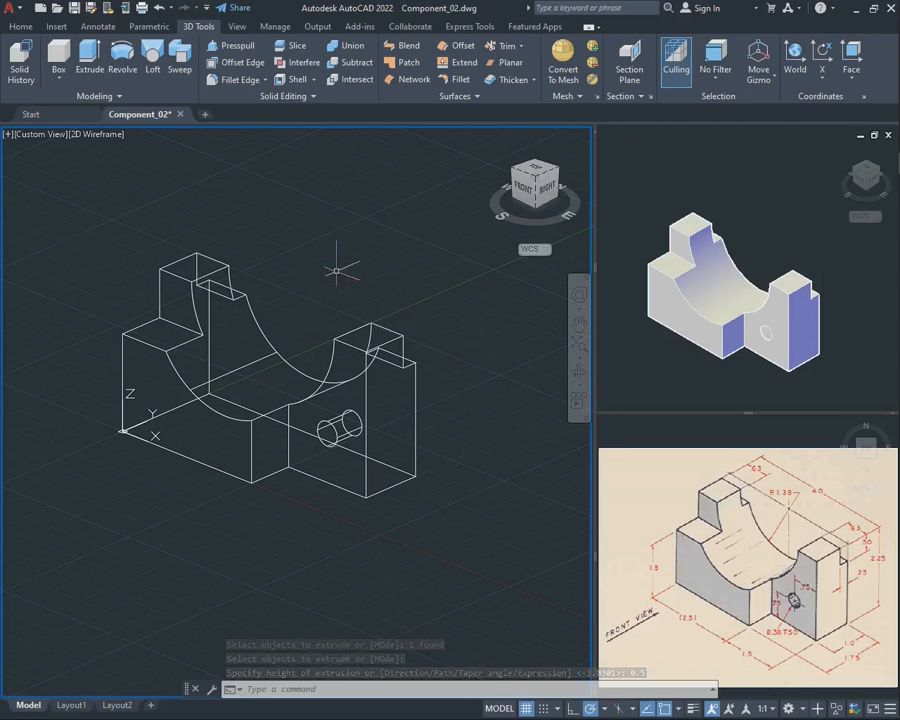
# Step: Subtract the small cylinder from the bracket solid to cut the blind hole in the recessed front face
pyautogui.write('d')
pyautogui.press('BackSpace')
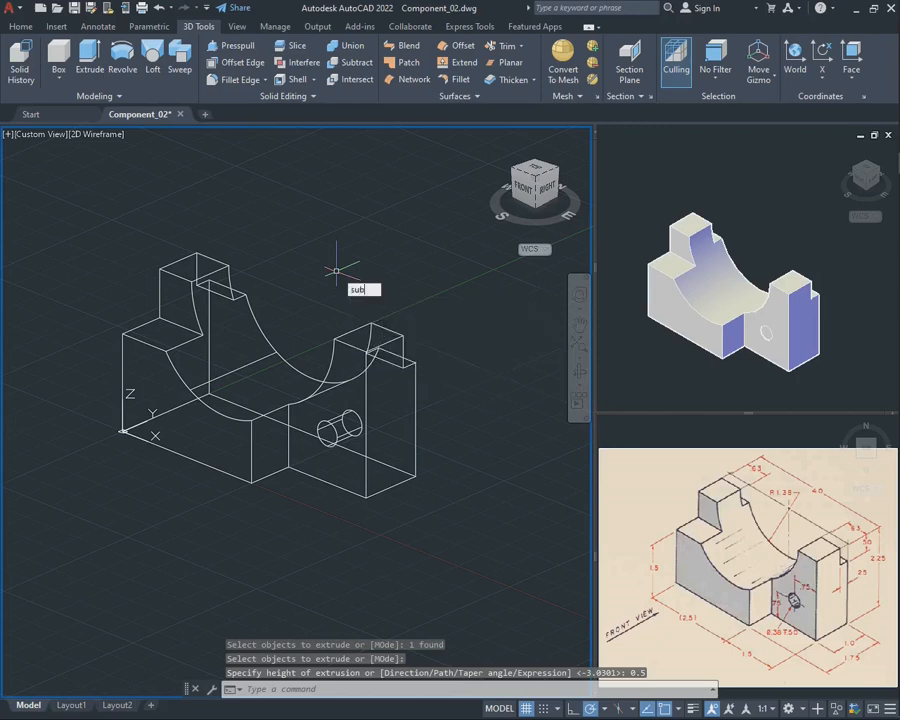
pyautogui.write('subtract')
pyautogui.press('Return')
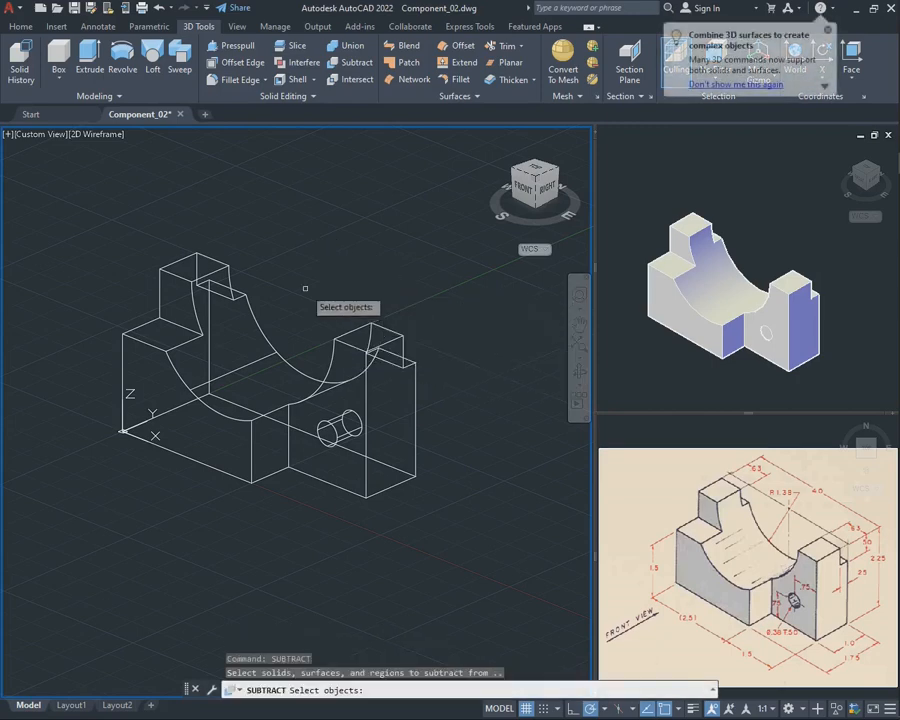
pyautogui.click(311, 317)
pyautogui.click(146, 221)
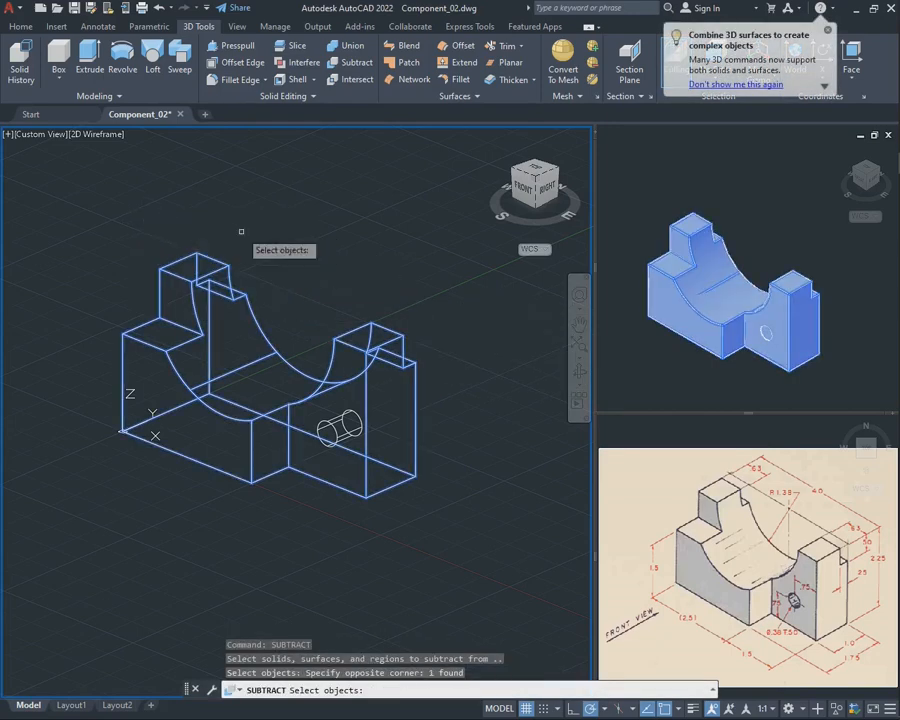
pyautogui.press('Return')
pyautogui.click(333, 432)
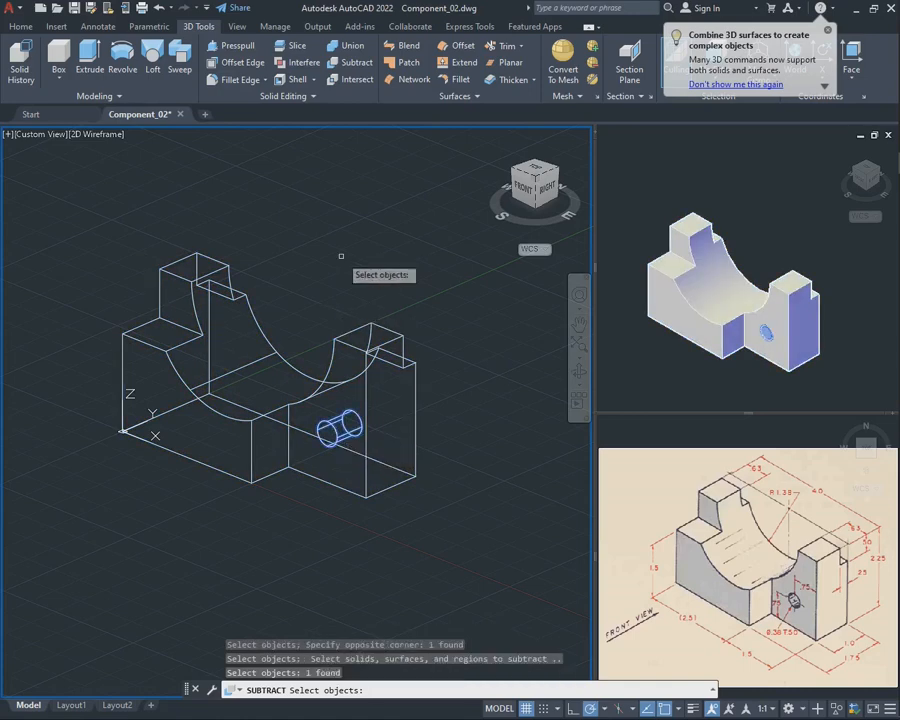
pyautogui.press('Return')
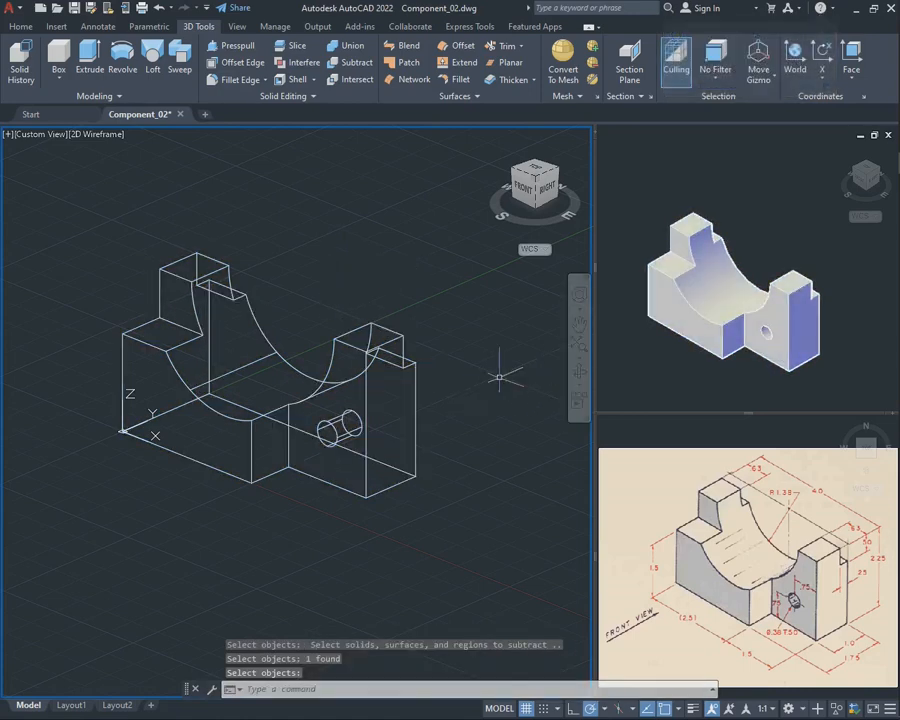
# Step: Set the visual style of the 2D Wireframe viewport to Shades of Gray
pyautogui.click(318, 365)
pyautogui.press('Escape')
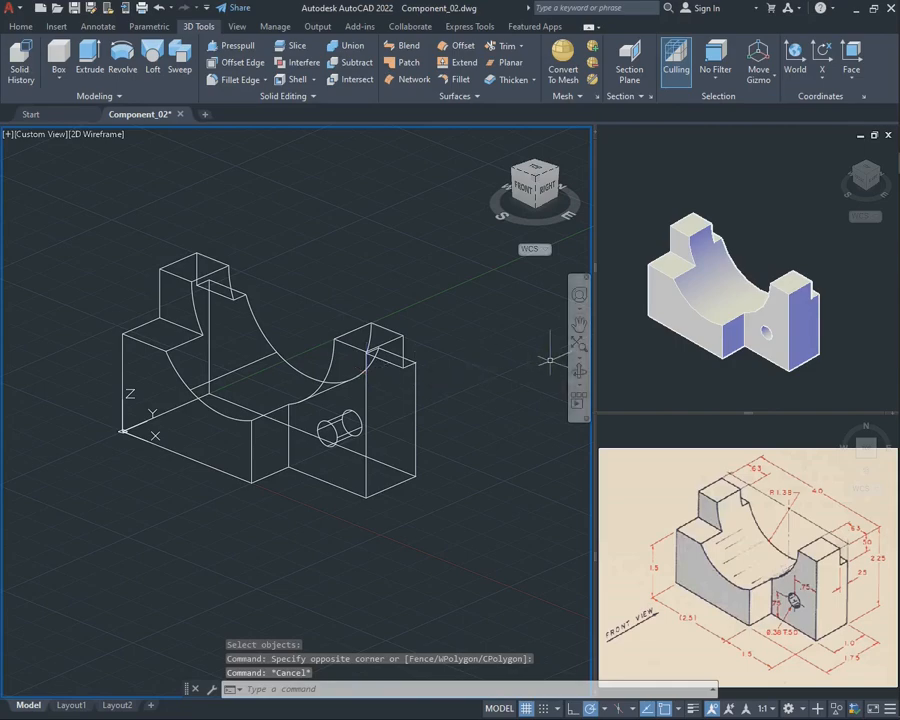
pyautogui.click(579, 371)
pyautogui.moveTo(450, 370); pyautogui.dragTo(568, 364)
pyautogui.press('Escape')
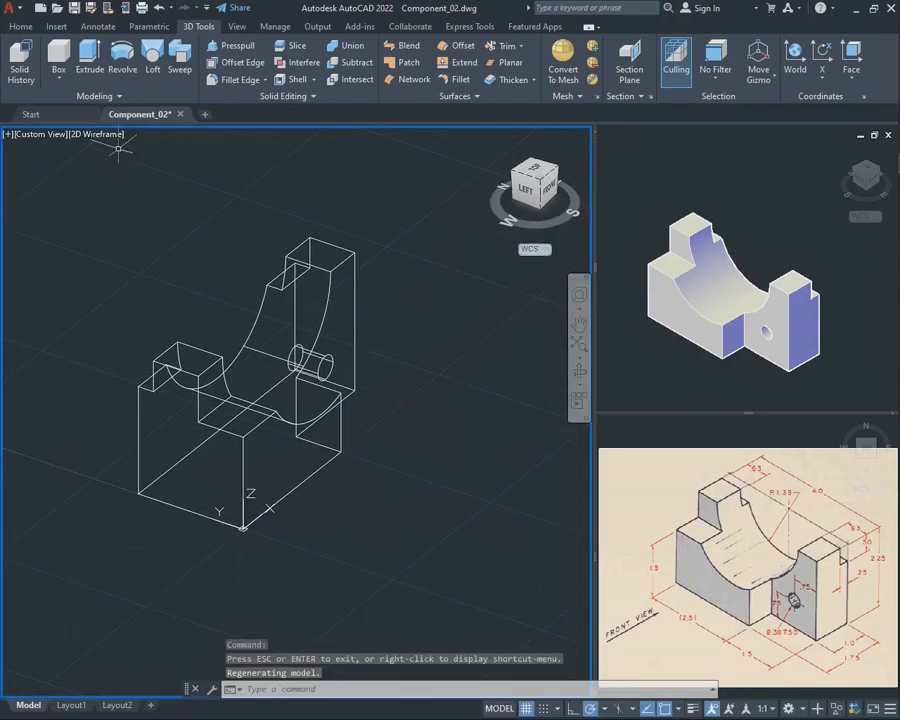
pyautogui.click(96, 134)
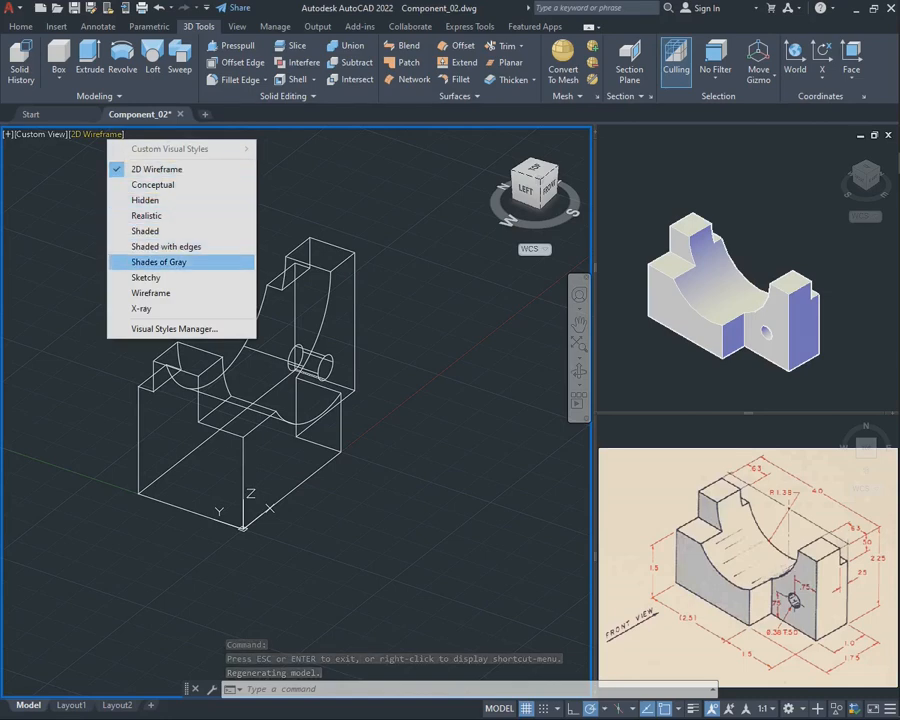
pyautogui.click(159, 262)
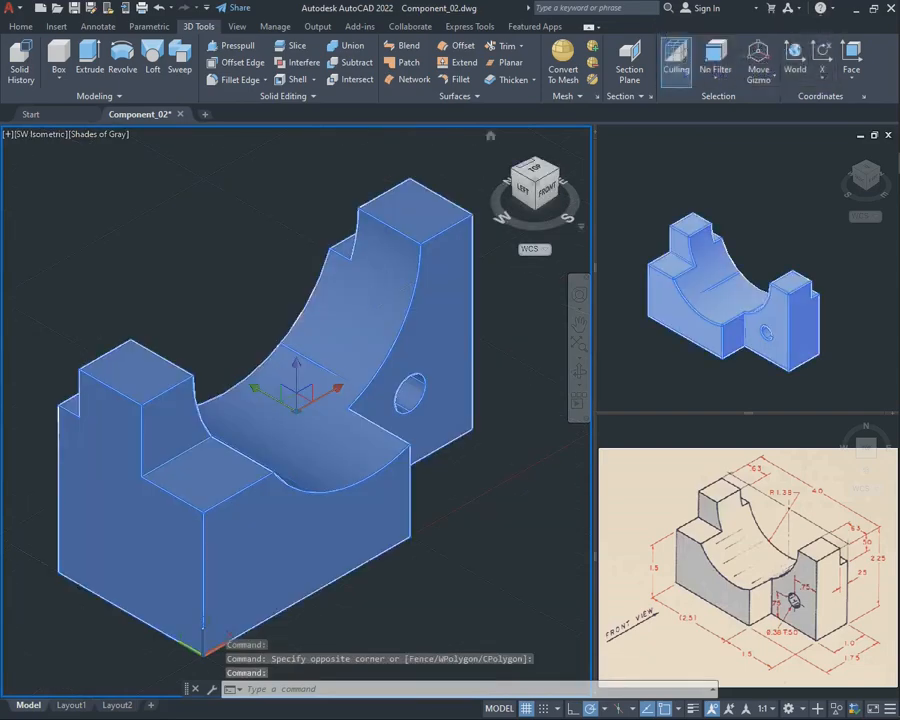
# Step: Examine the shaded bracket from successive isometric corners, including its rear side, and turn off the grid display
pyautogui.click(515, 172)
pyautogui.click(515, 172)
pyautogui.click(515, 172)
pyautogui.click(515, 172)
pyautogui.click(515, 172)
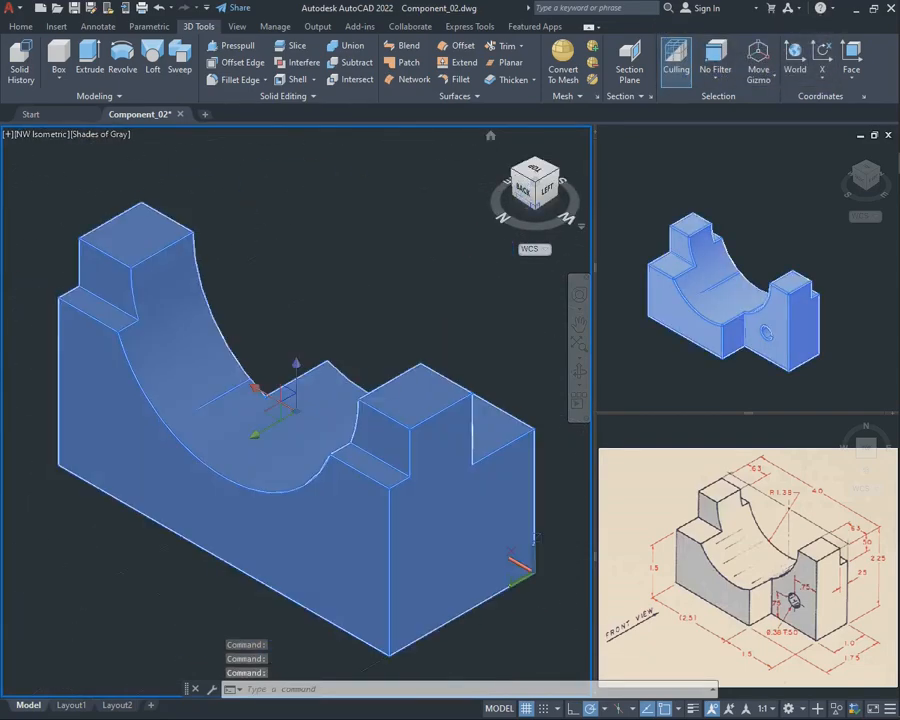
pyautogui.click(535, 208)
pyautogui.click(526, 708)
# Step: Return the shaded viewport to the SE Isometric view and deselect the bracket
pyautogui.click(535, 207)
pyautogui.click(535, 158)
pyautogui.click(535, 159)
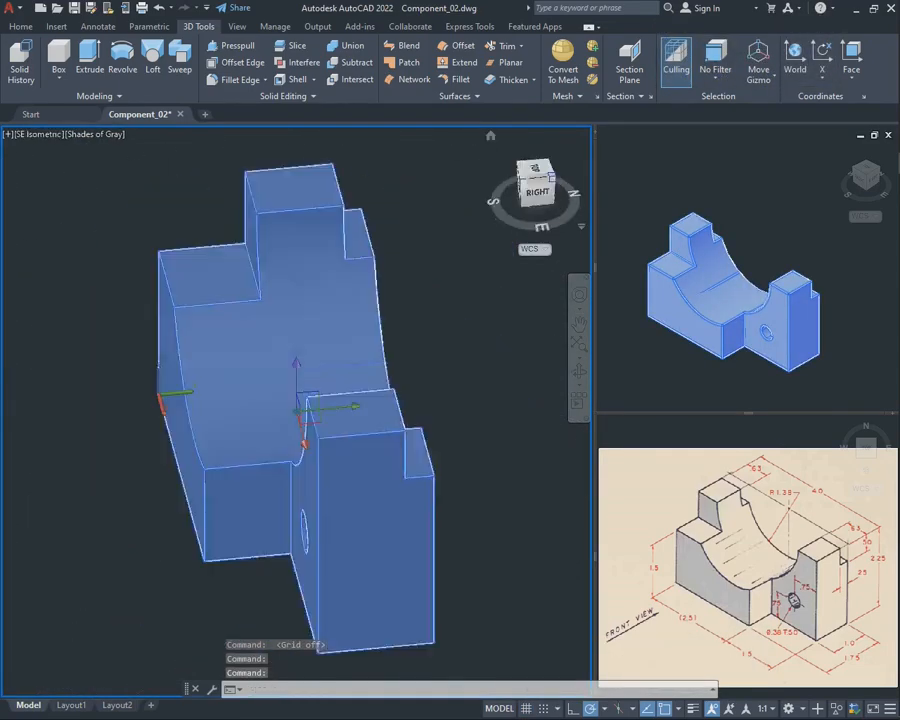
pyautogui.click(535, 159)
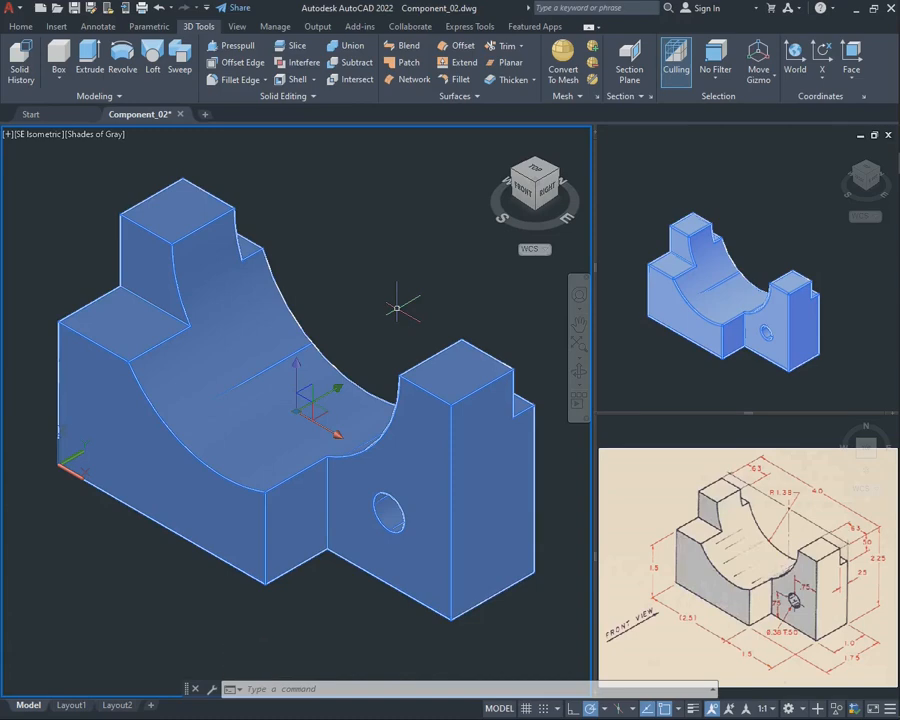
pyautogui.click(469, 290)
pyautogui.click(469, 290)
pyautogui.press('Escape')
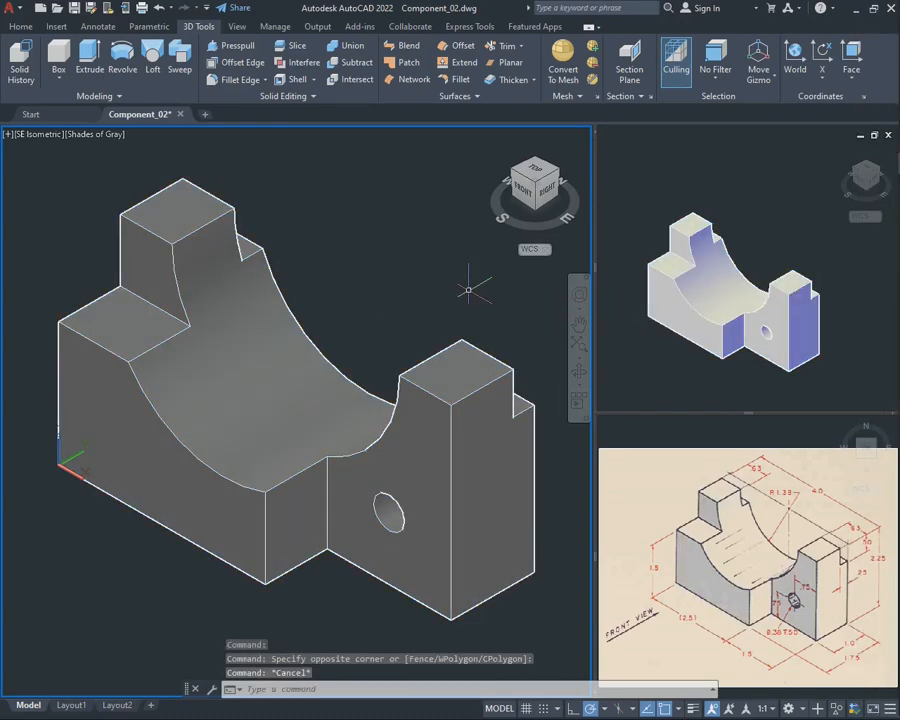